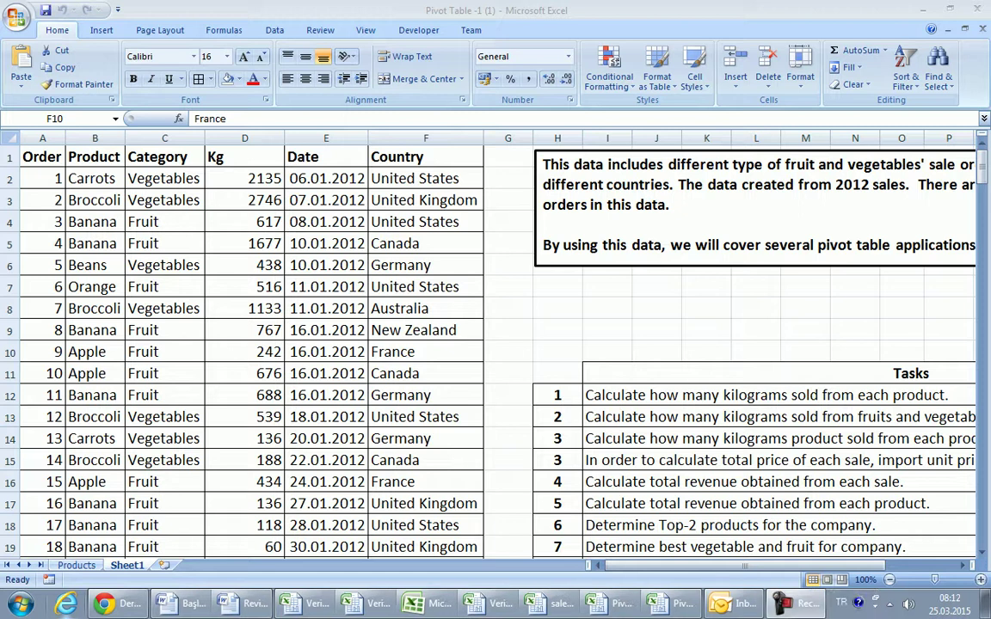
Step: Scroll to and select task 1's description in the Sheet1 task list
left_click_drag(705, 565, 740, 565)
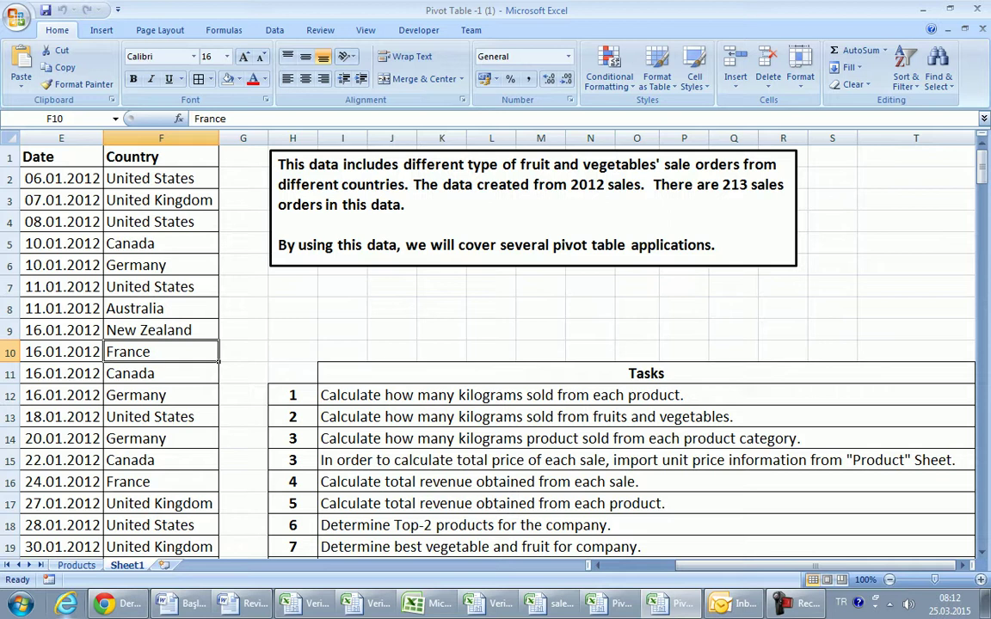
left_click(502, 395)
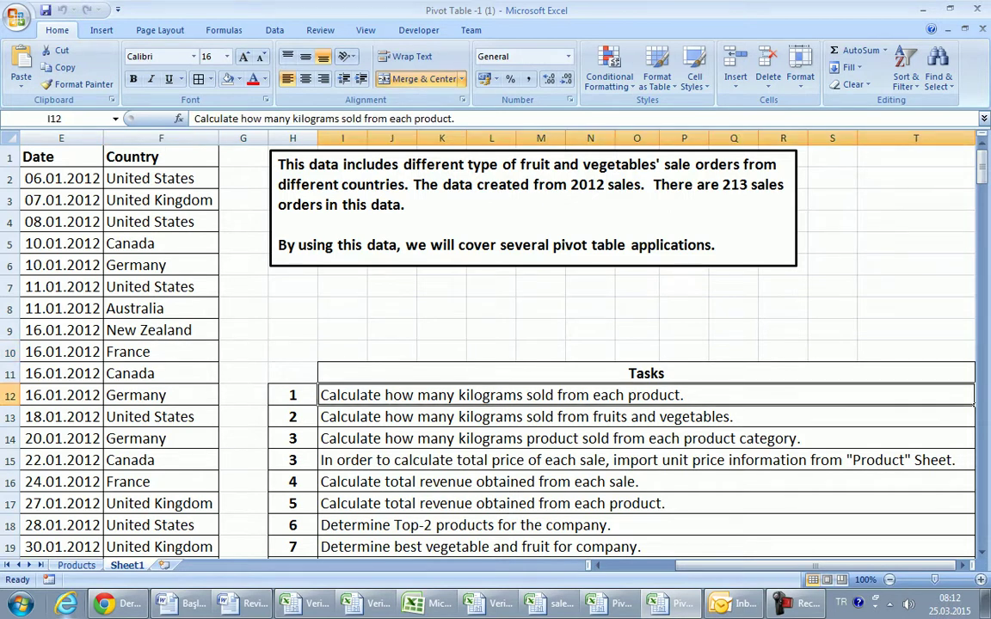
left_click_drag(679, 566, 636, 565)
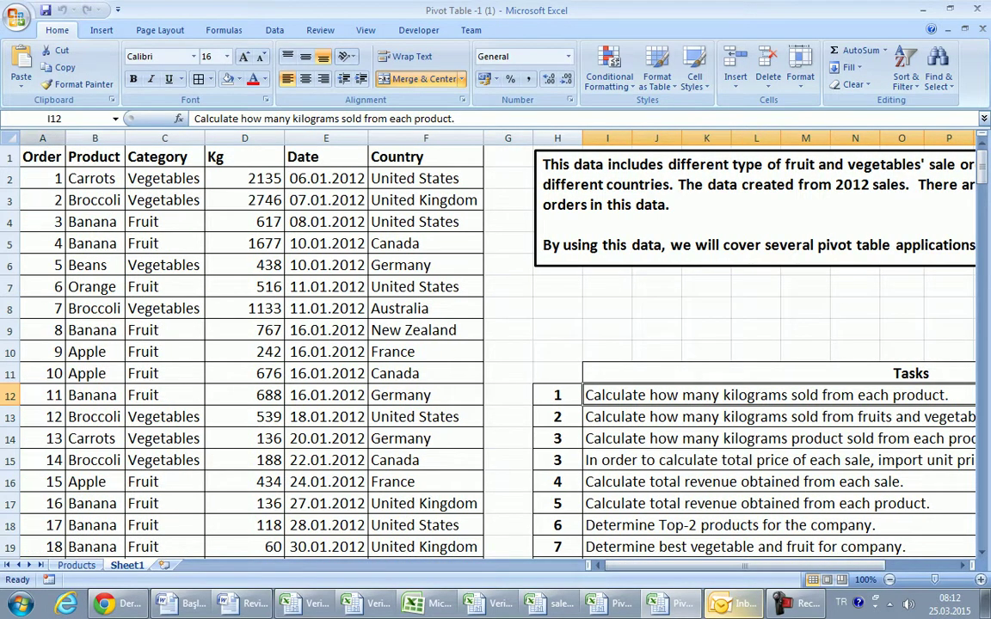
Step: Select the sales data A1:F214 and create a PivotTable on a new worksheet
left_click(42, 156)
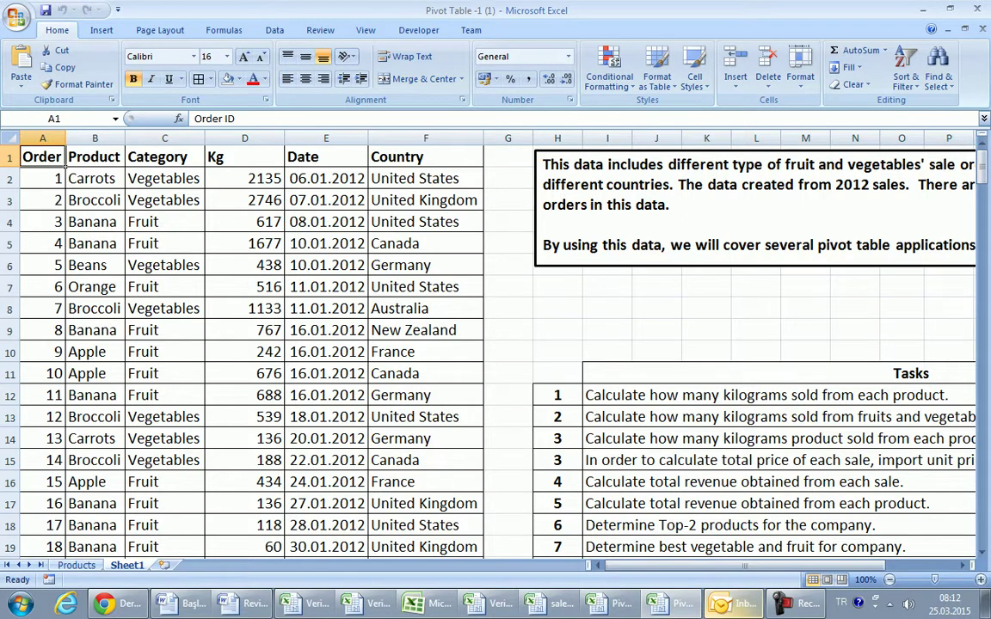
key("ctrl+shift+Right")
key("ctrl+shift+Down")
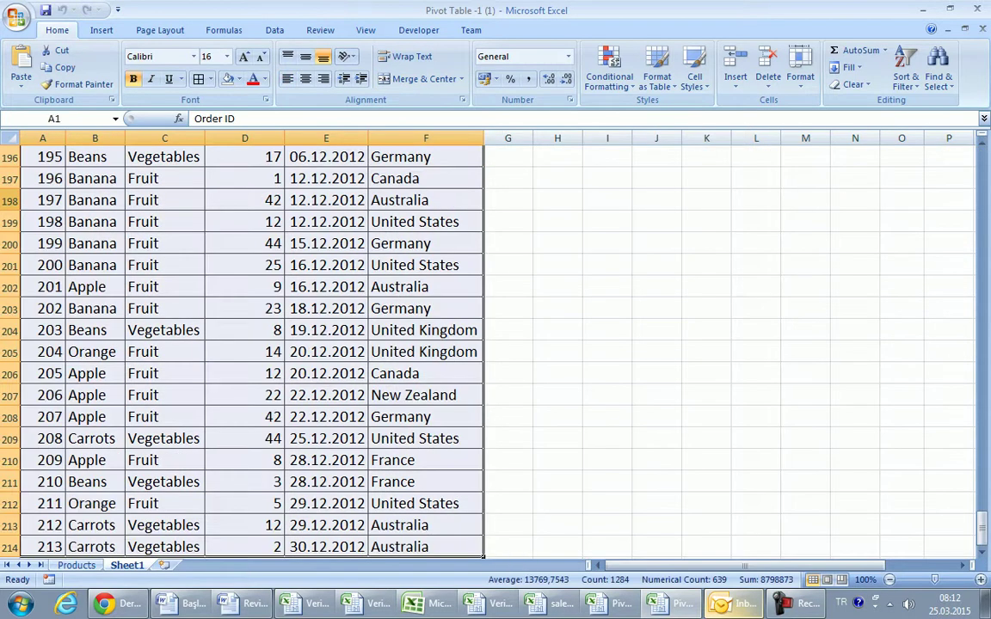
left_click_drag(981, 516, 982, 163)
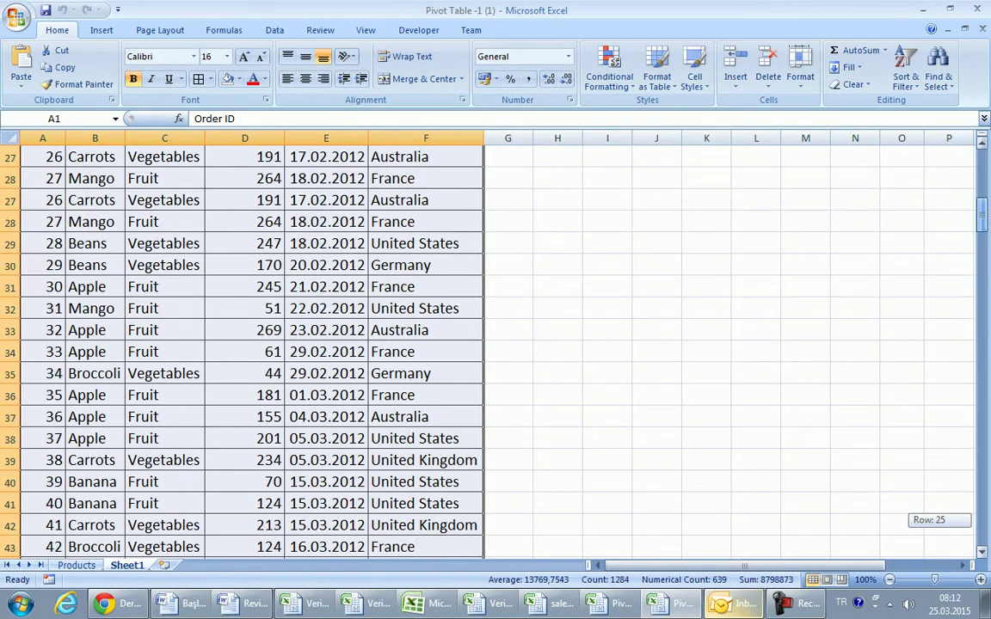
left_click(102, 30)
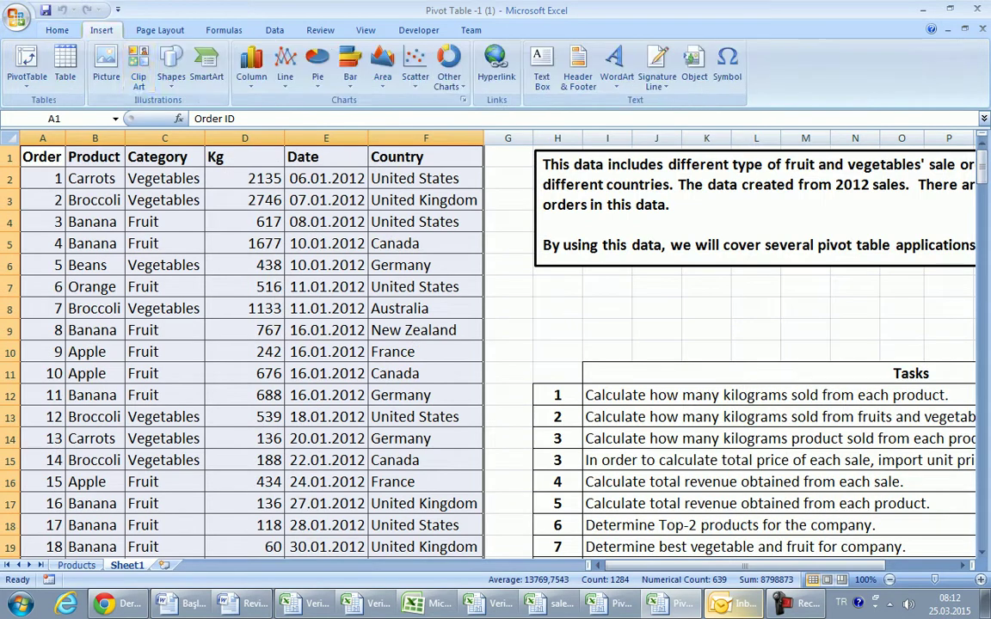
left_click(27, 62)
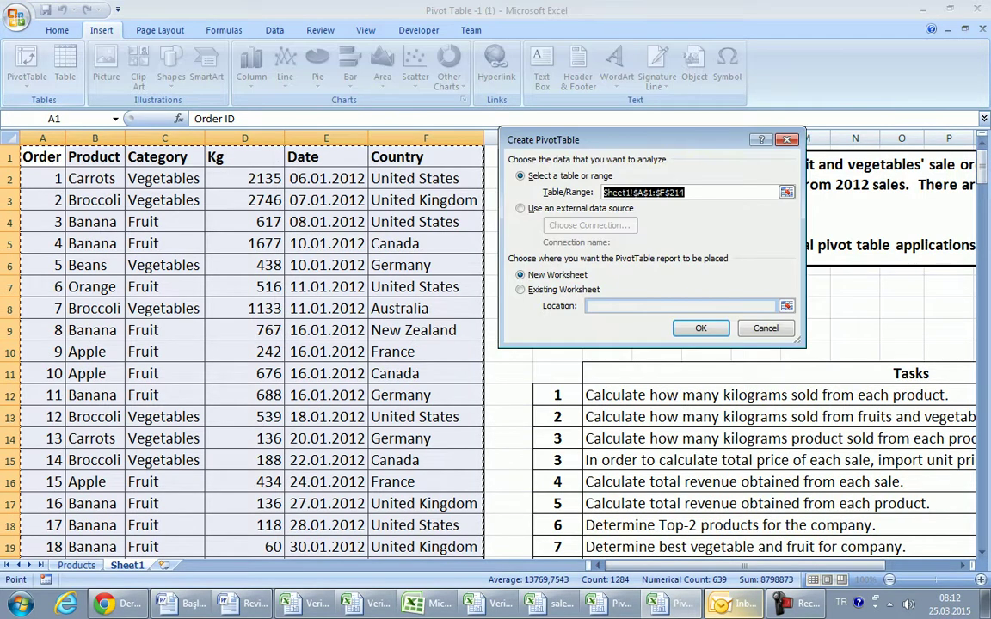
key("Return")
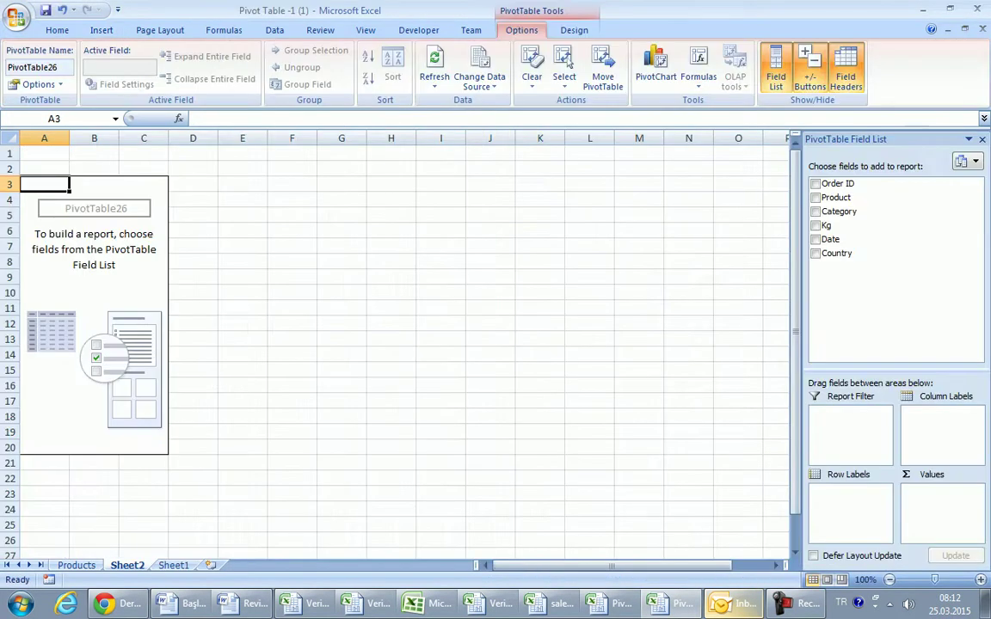
Step: Add Product as rows and summed Kg as values, checking the 24613 Grand Total
left_click(835, 197)
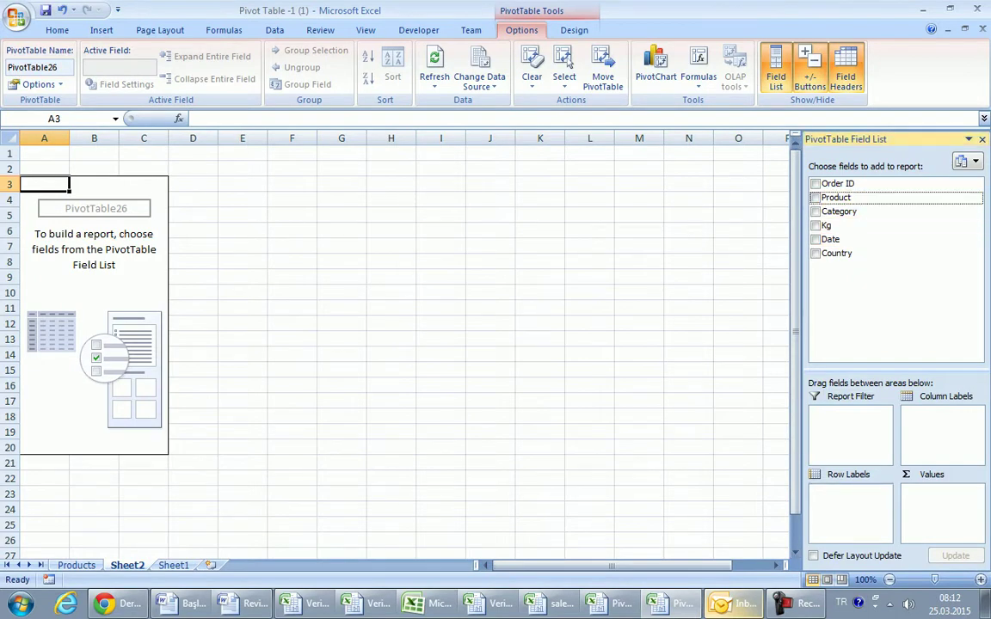
key("space")
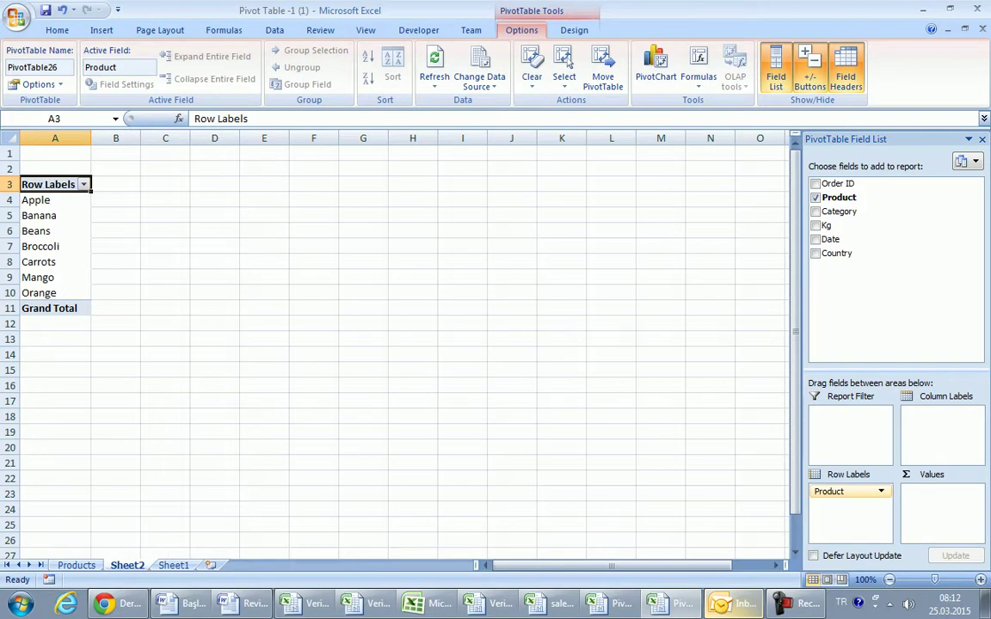
key("Down")
key("Down")
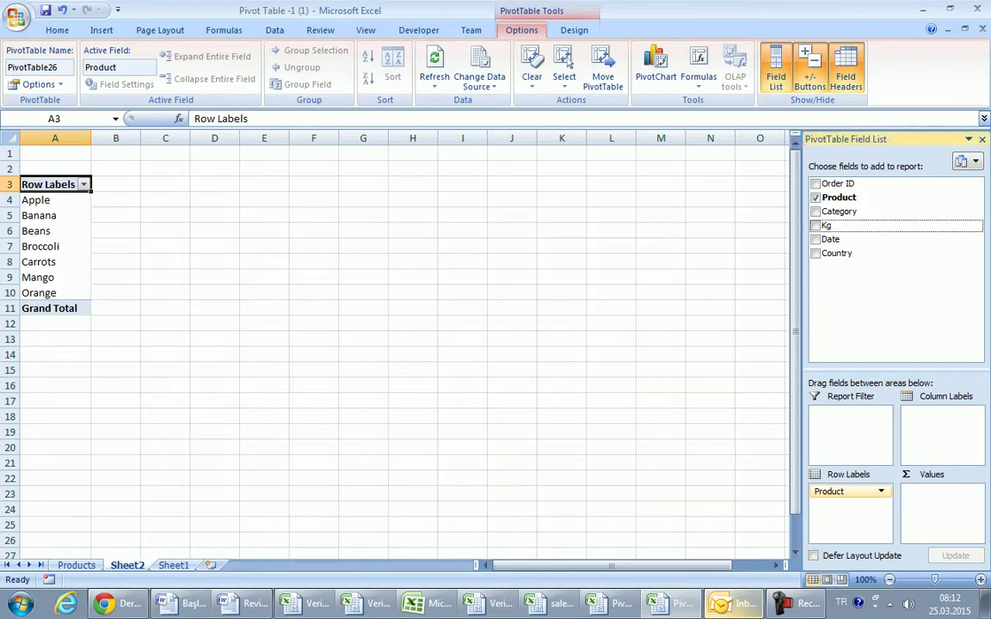
key("space")
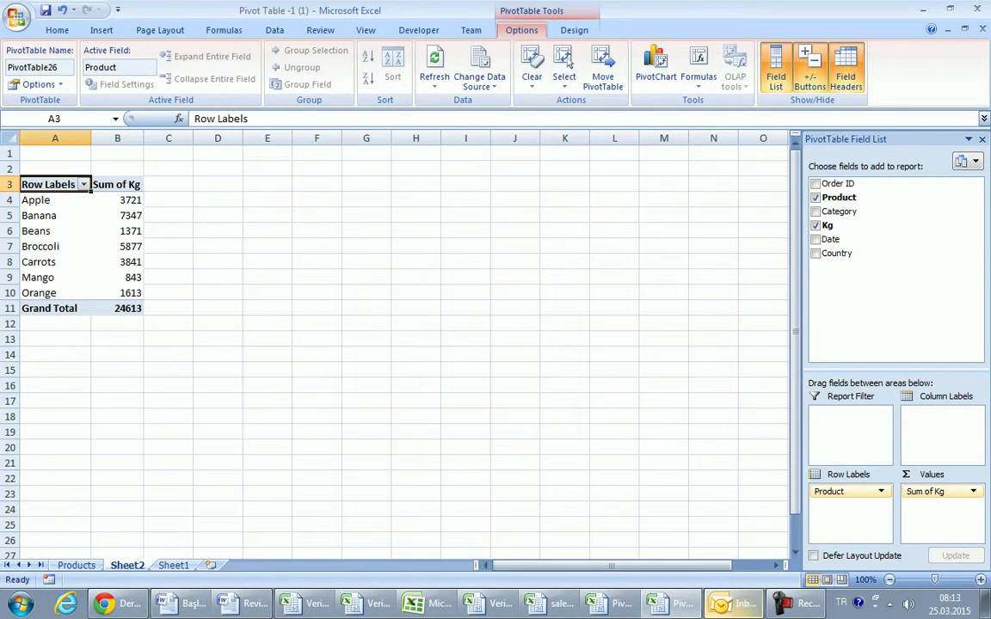
key("ctrl+End")
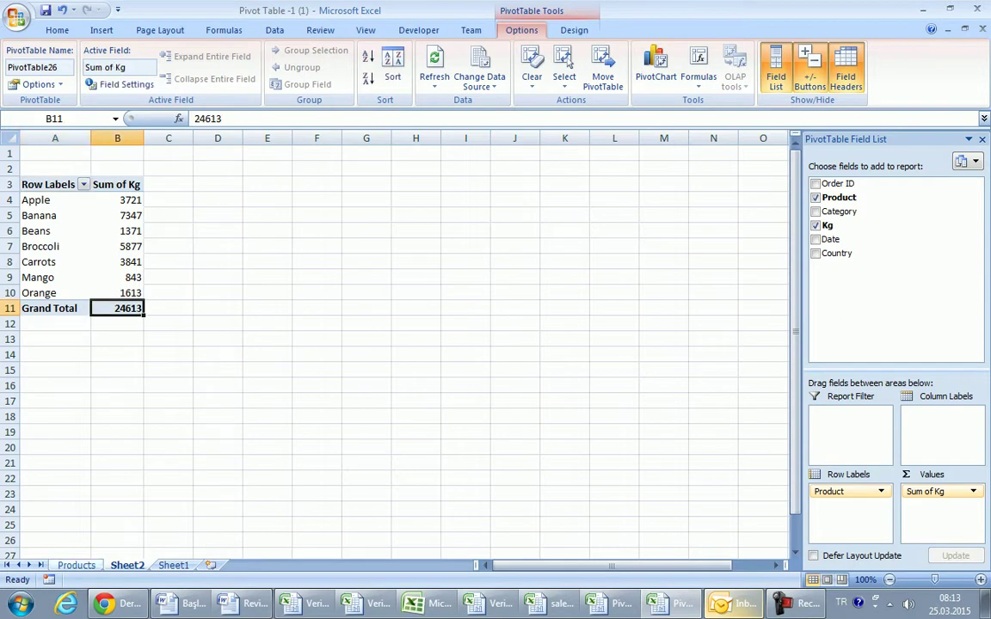
left_click_drag(55, 168, 117, 169)
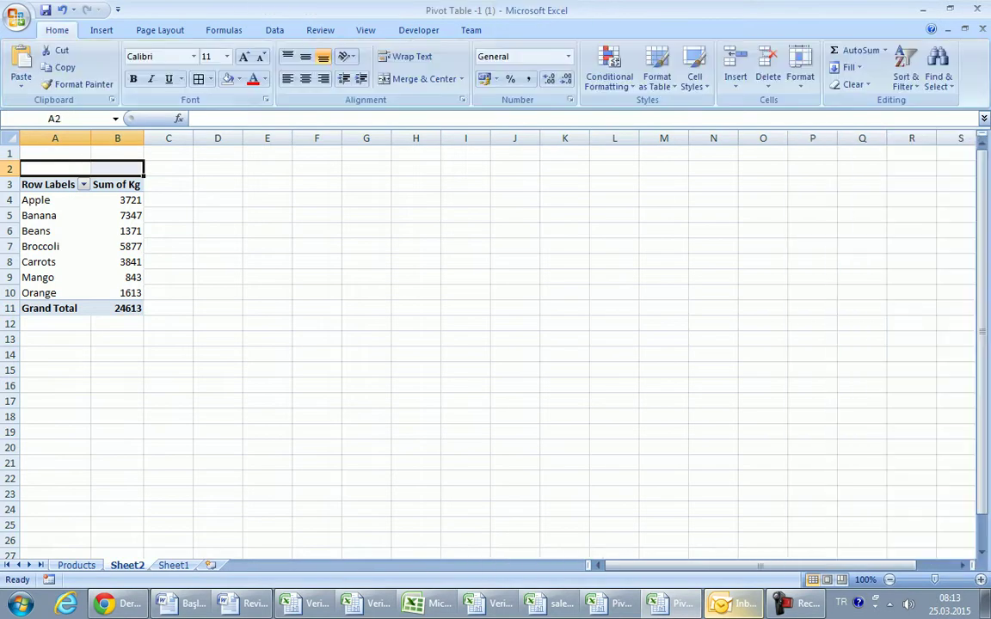
Step: Merge and centre A2:B2 above the pivot and enter the heading 'Task-1'
left_click(422, 78)
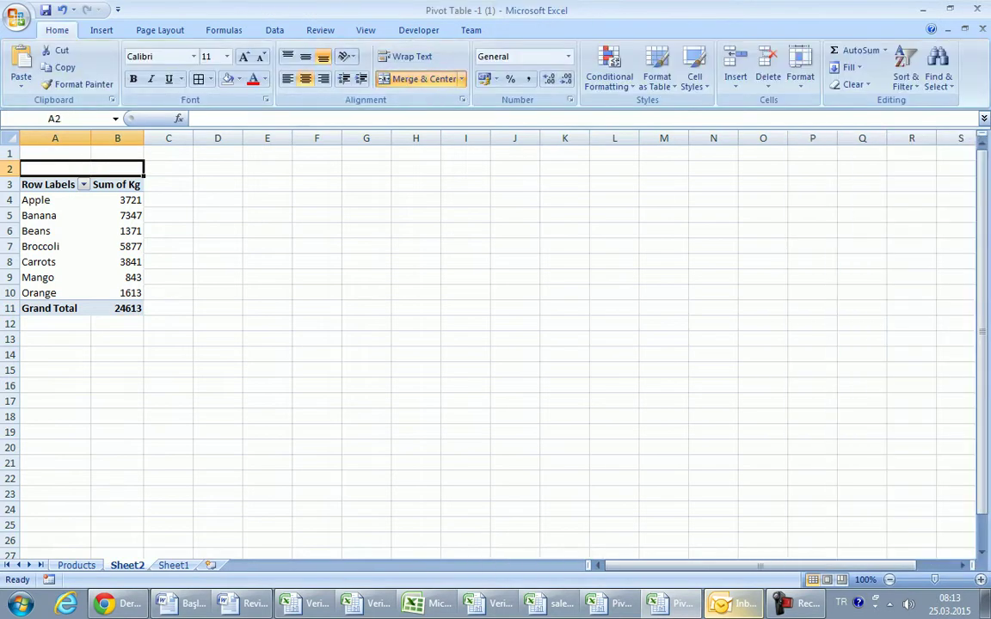
type("Task-1")
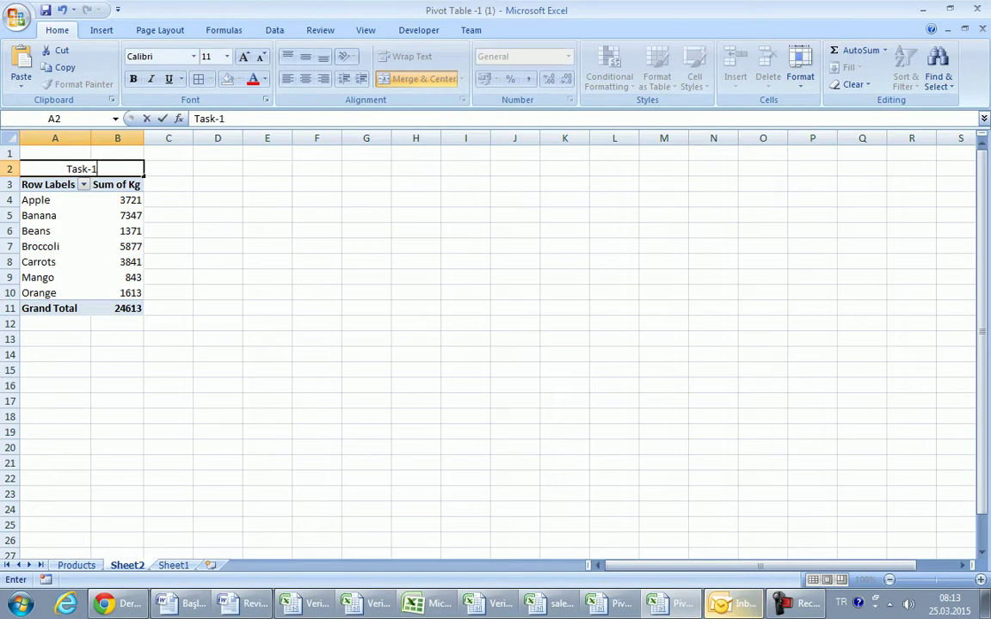
left_click(218, 231)
left_click(82, 168)
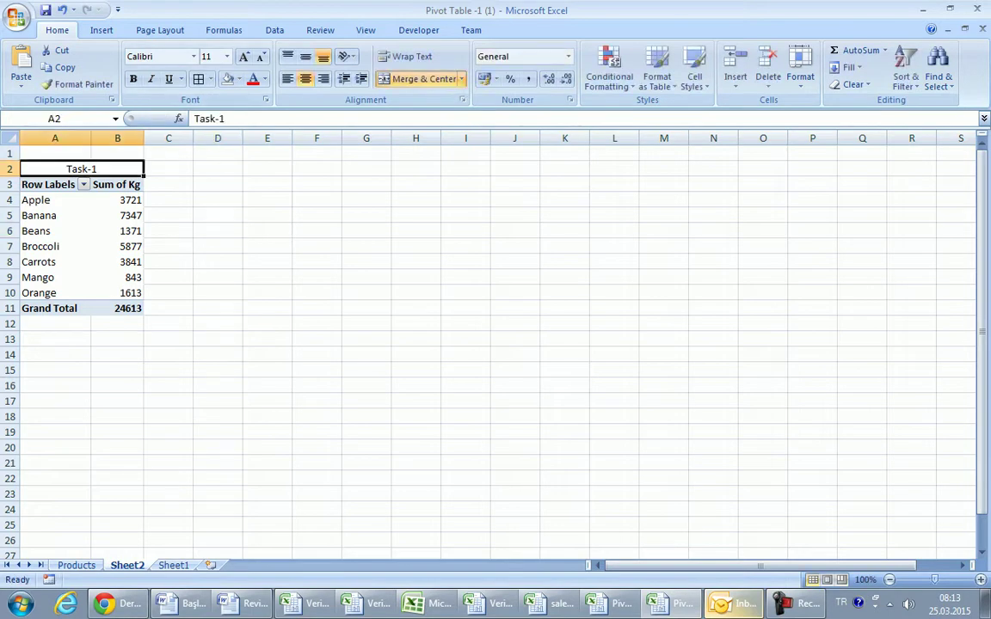
left_click(217, 308)
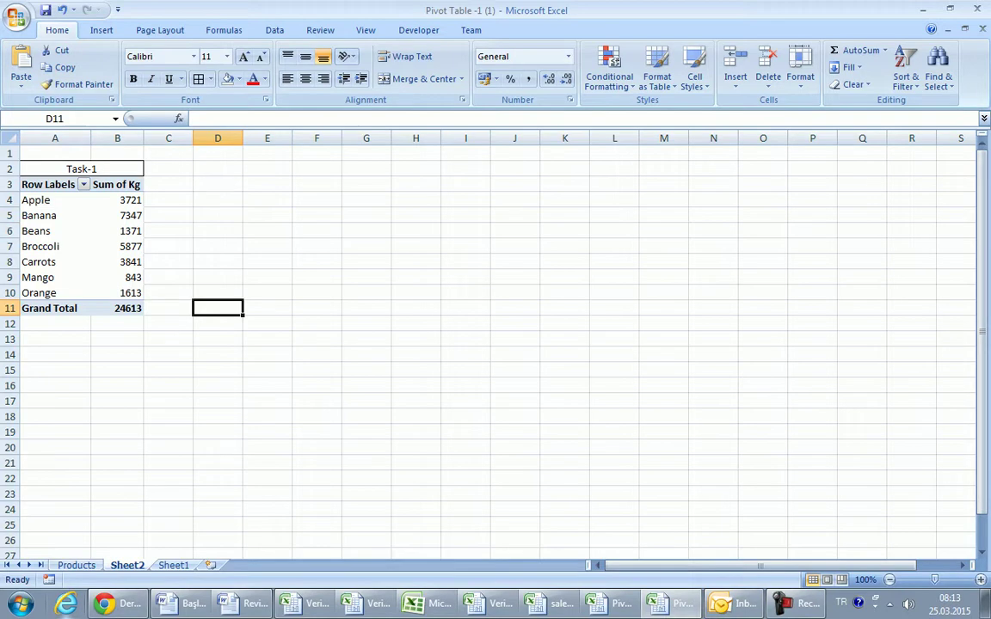
Step: Rename Sheet2 to 'Task-1', move it after Sheet1, and return to Sheet1
double_click(128, 565)
type("Task-1")
left_click(51, 463)
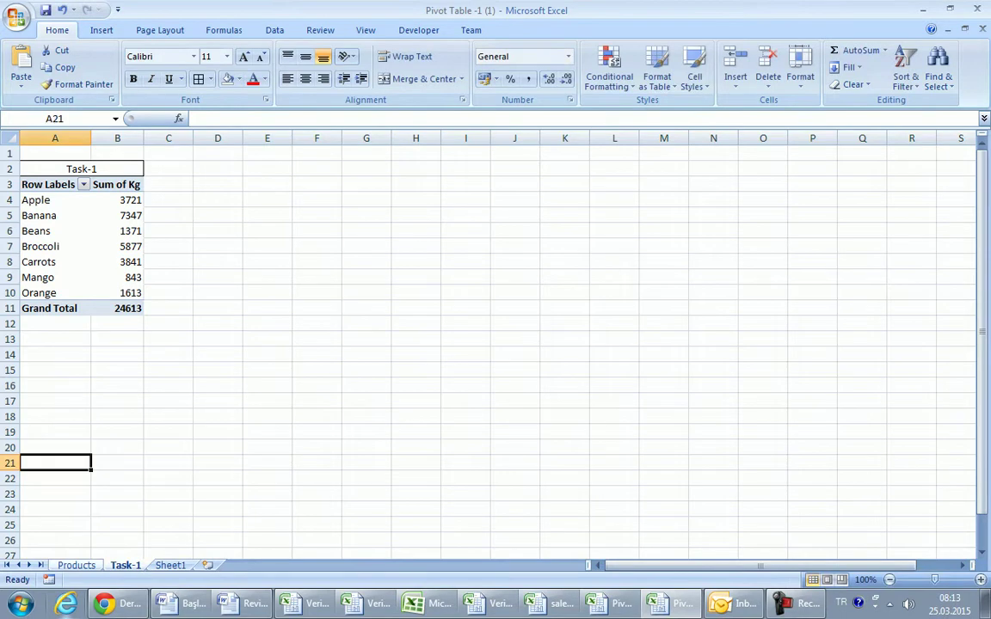
key("ctrl+Page_Up")
left_click_drag(126, 565, 177, 565)
key("ctrl+Page_Up")
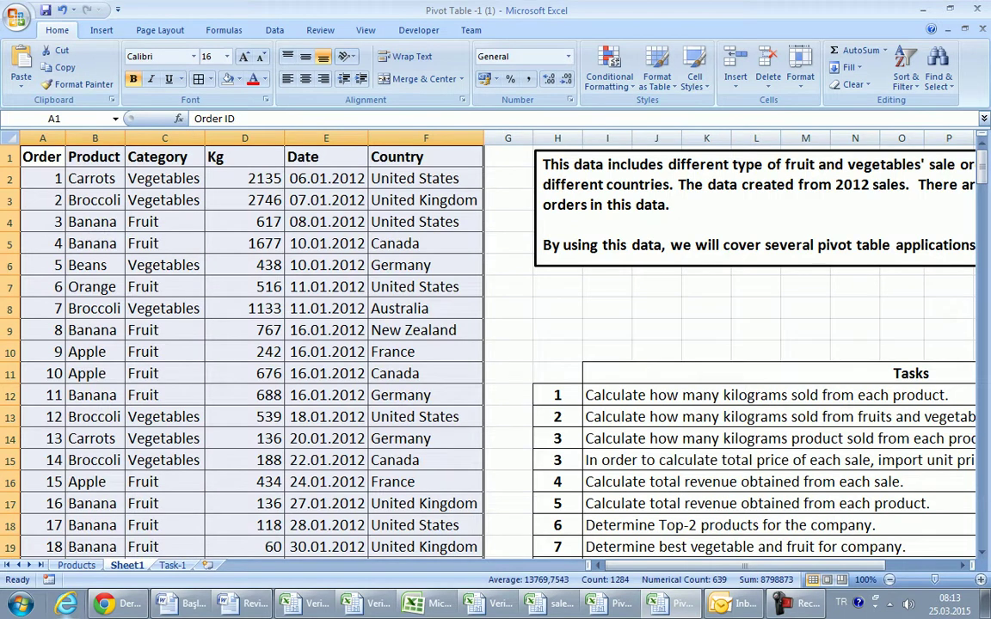
Step: Fill task 1's description cell I12 with yellow
left_click(765, 395)
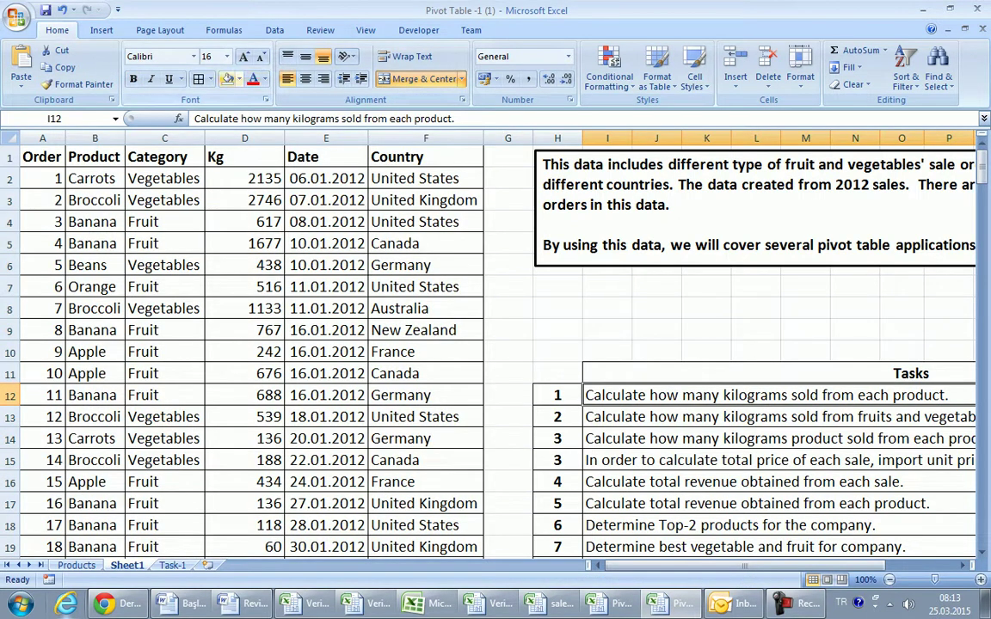
left_click(238, 78)
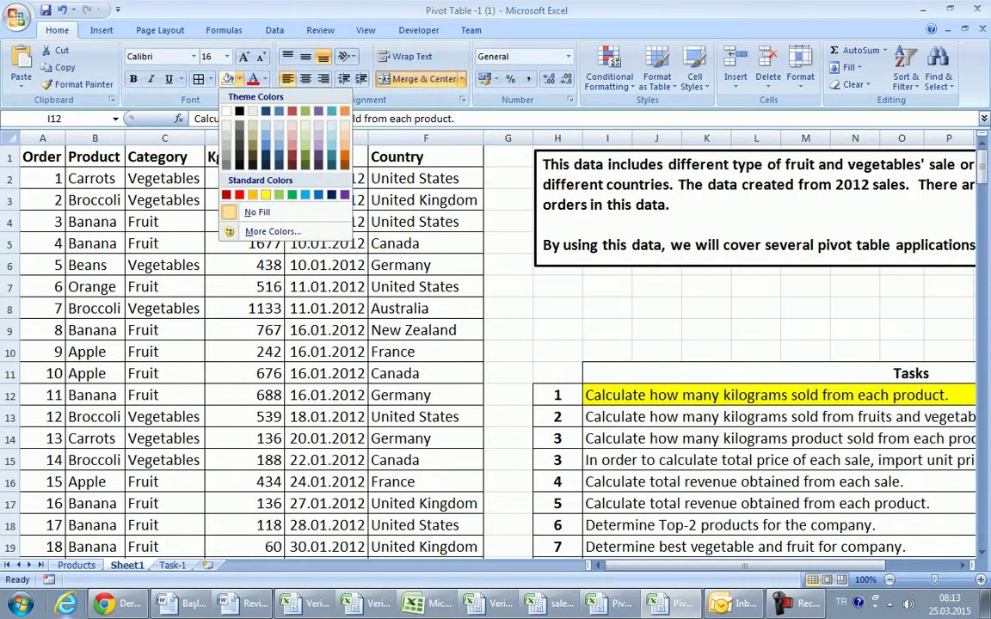
left_click(244, 191)
key("Return")
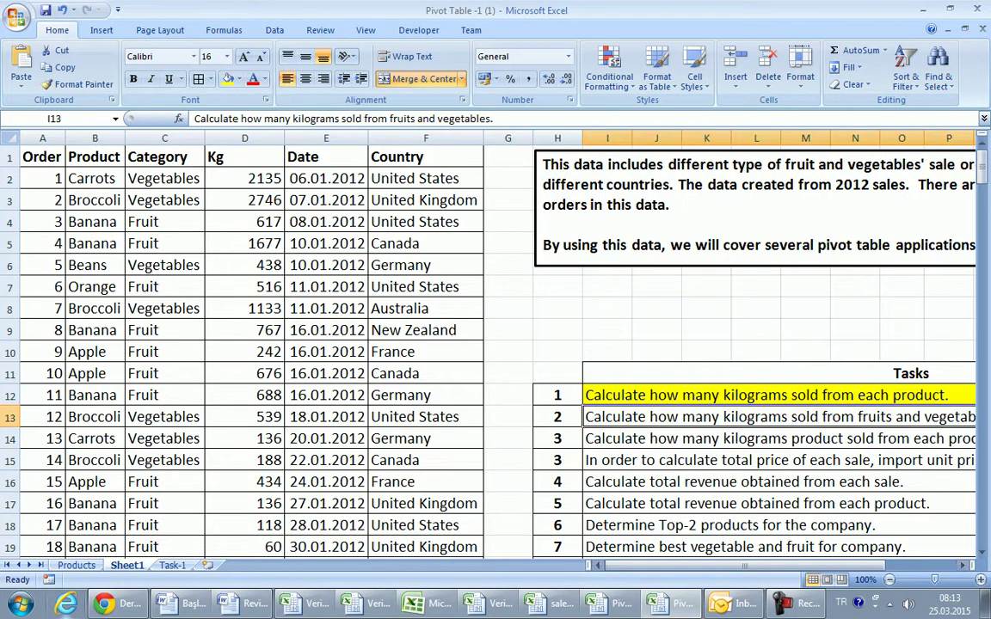
Step: Scroll back and select the Order ID header cell
left_click_drag(744, 566, 800, 565)
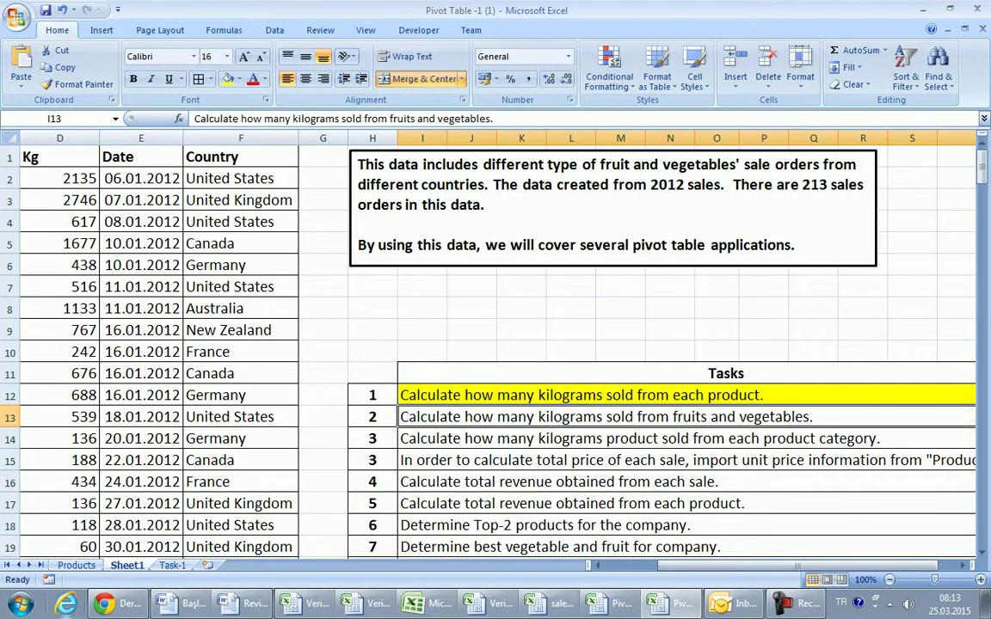
left_click_drag(731, 565, 667, 565)
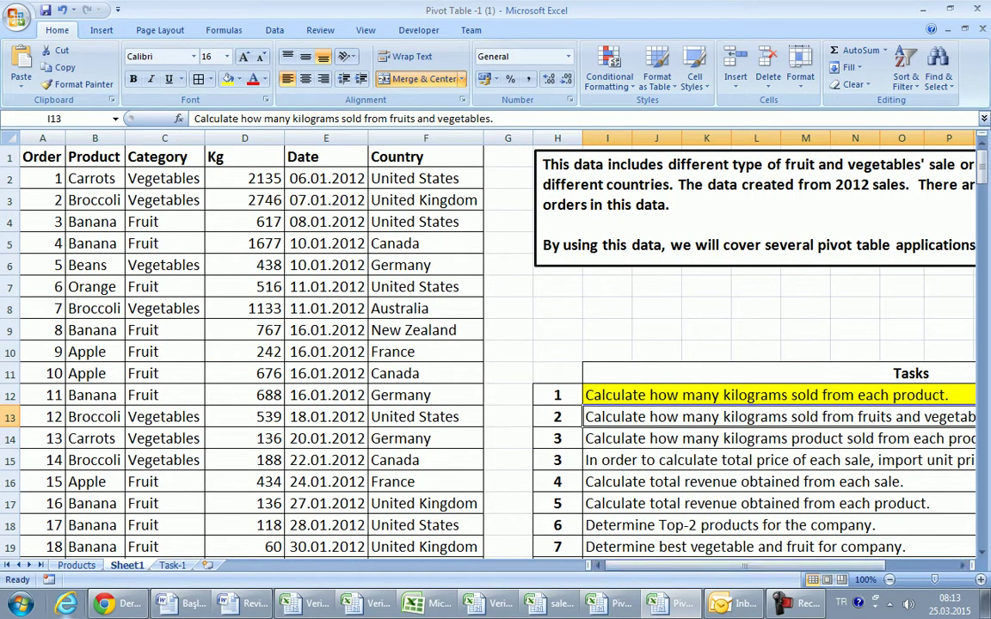
left_click(52, 159)
Step: Select the sales data A1:F214 and create a PivotTable on a new sheet
key("ctrl+shift+Right")
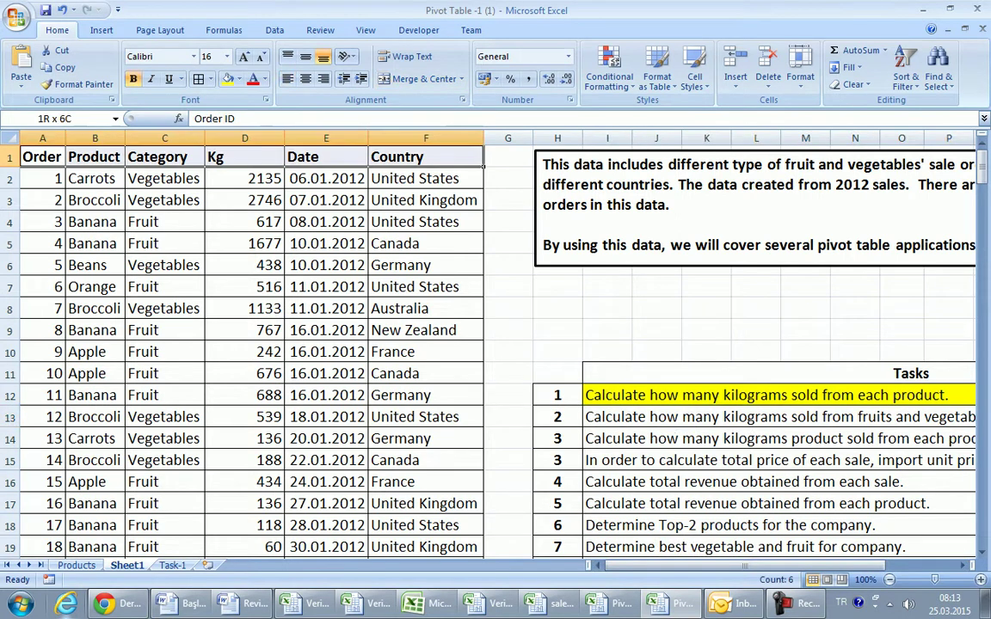
key("ctrl+shift+Down")
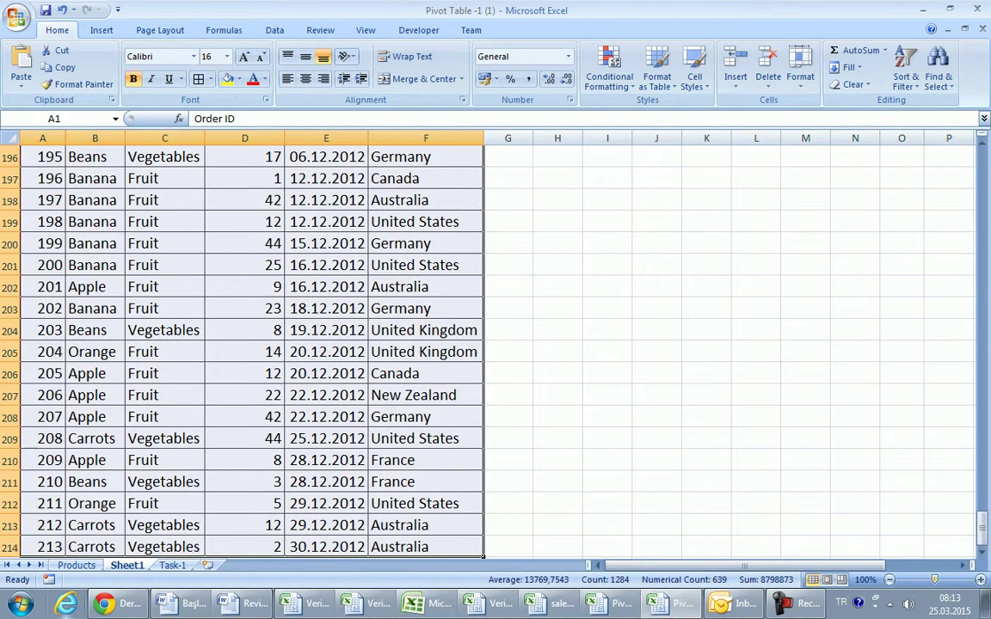
left_click_drag(982, 525, 982, 168)
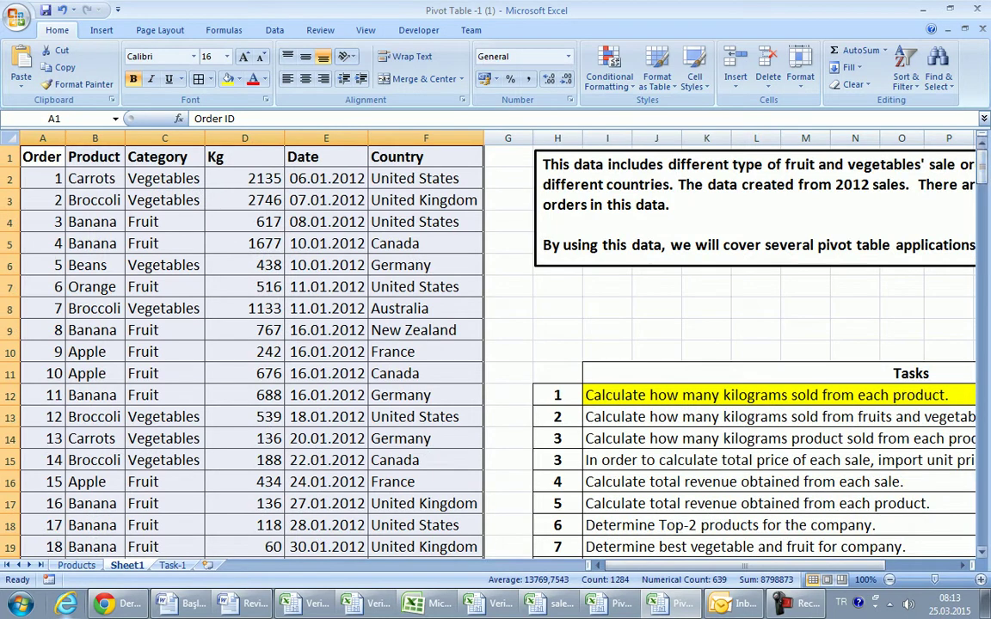
left_click(101, 30)
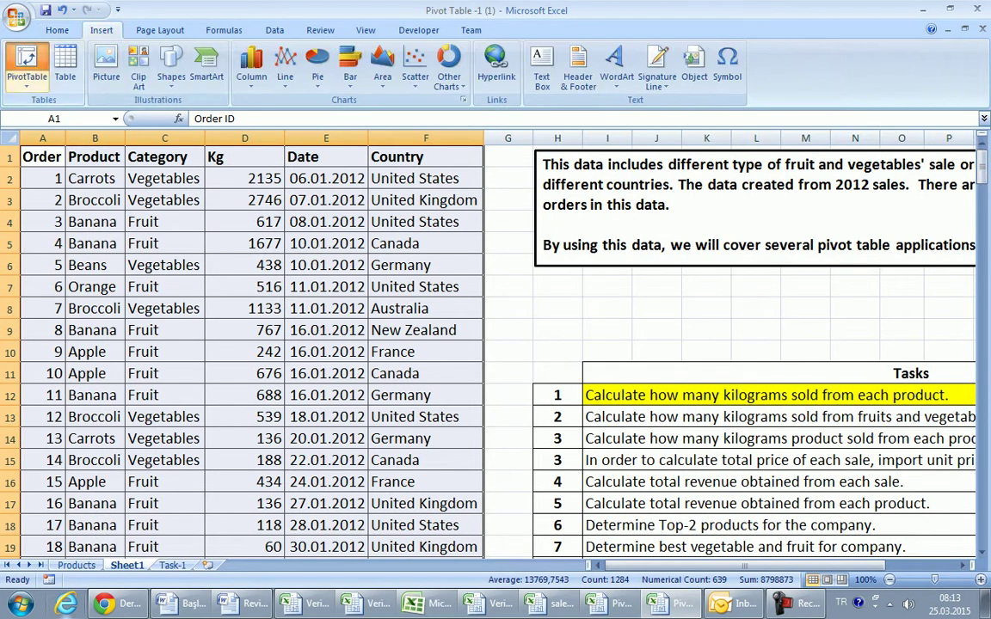
left_click(27, 56)
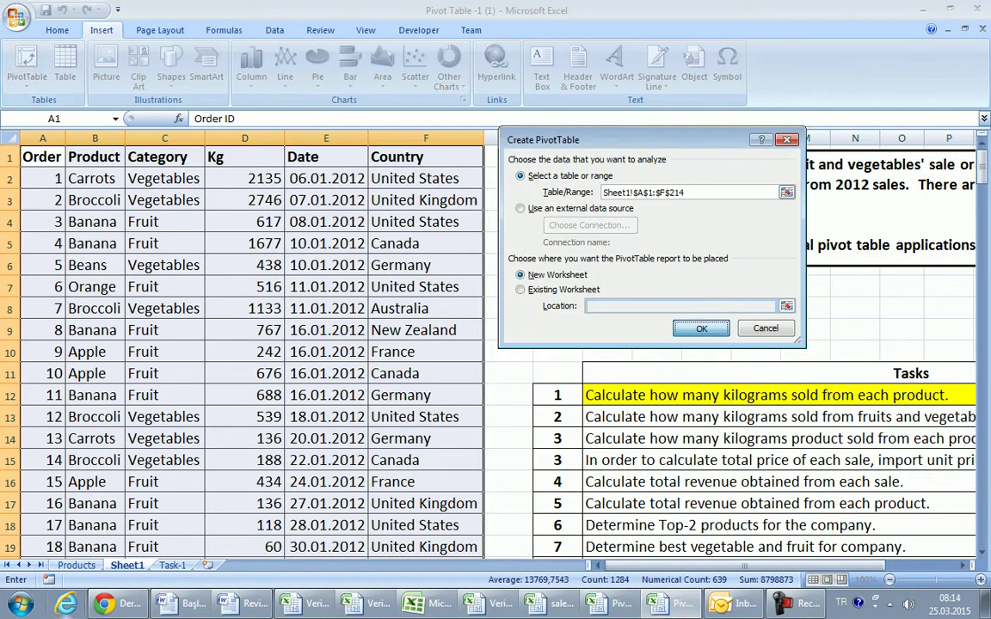
left_click(701, 328)
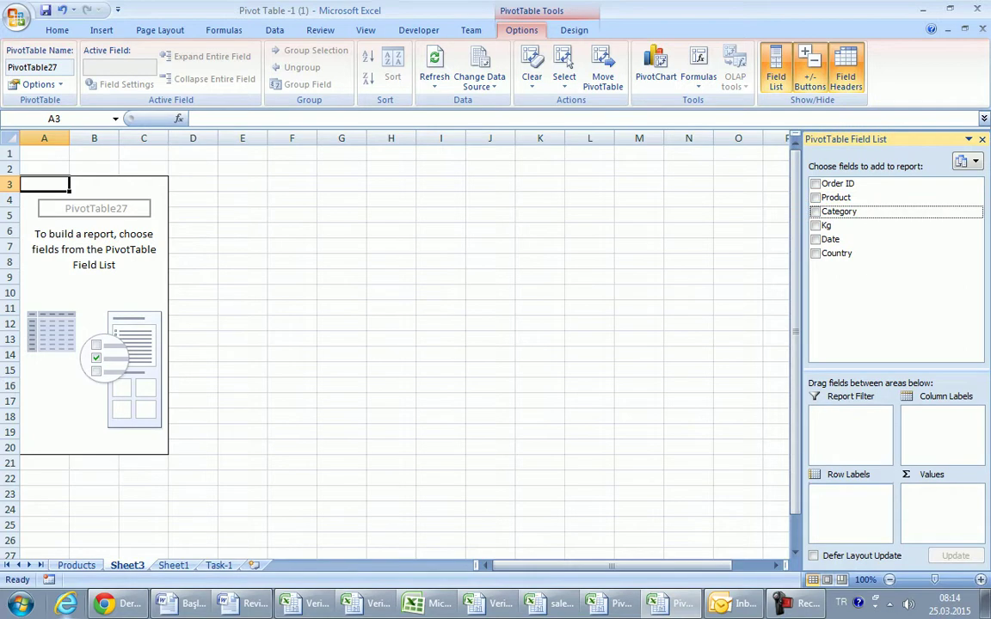
Step: Add Category as rows and summed Kg as values (Fruit 13524, Vegetables 11089), then select A2:B2
key("space")
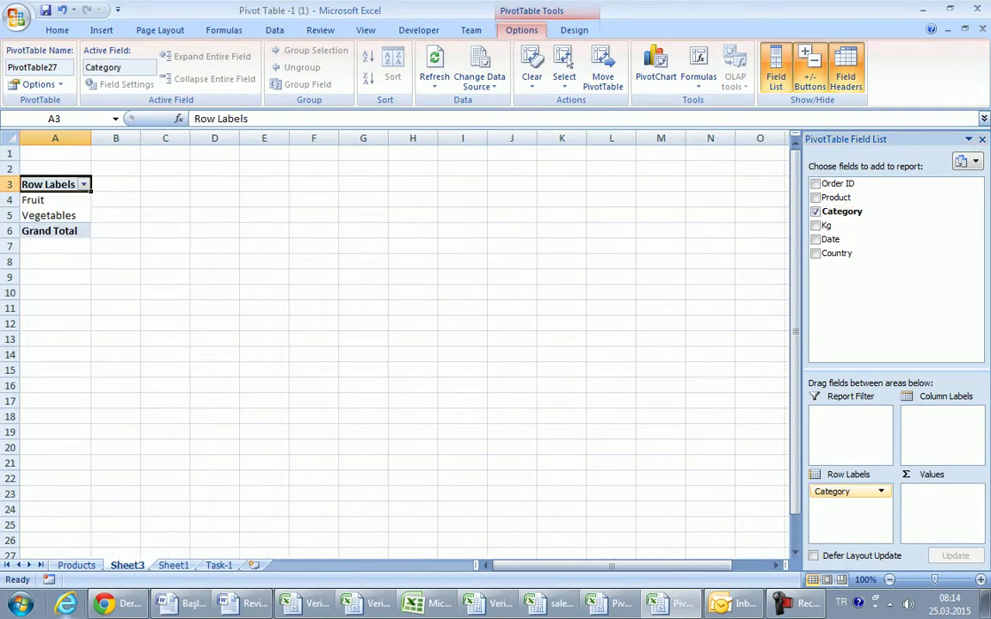
key("Up")
key("Down")
key("Down")
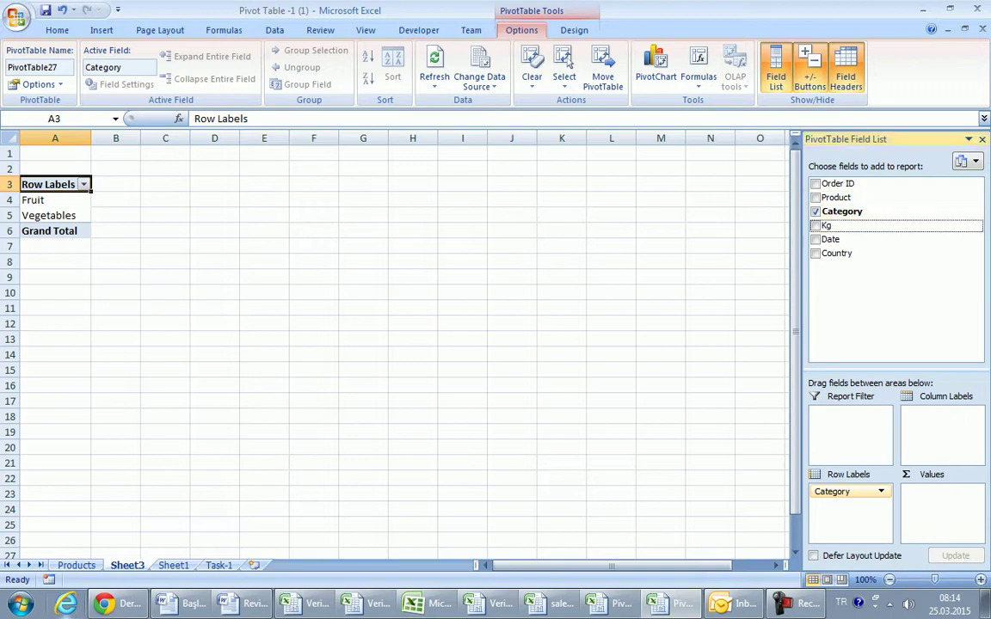
key("space")
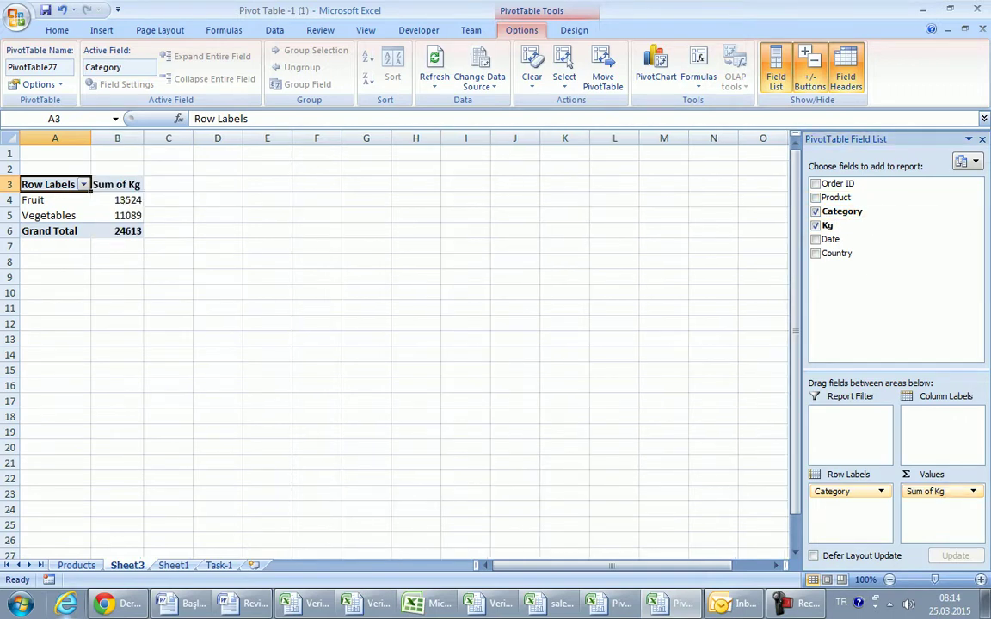
key("Up")
key("shift+Right")
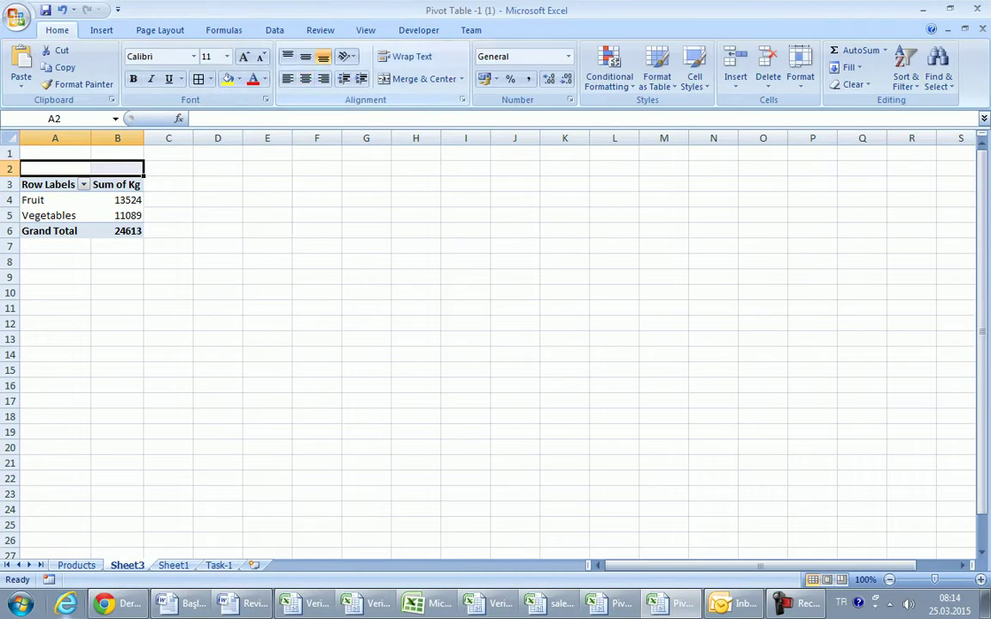
Step: Merge and centre A2:B2 and enter the title 'Task-2'
left_click(422, 79)
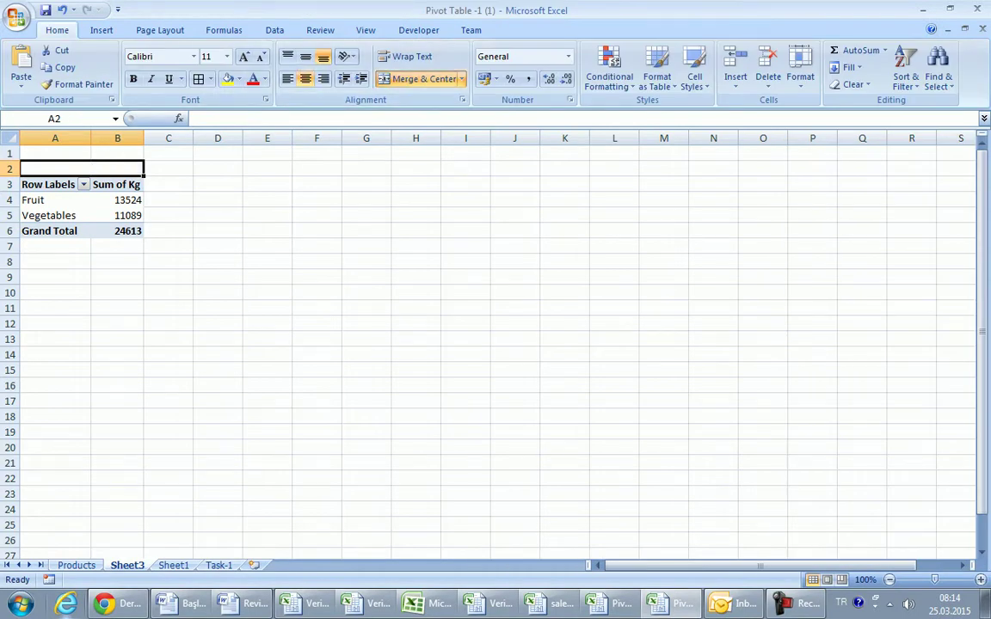
type("Task")
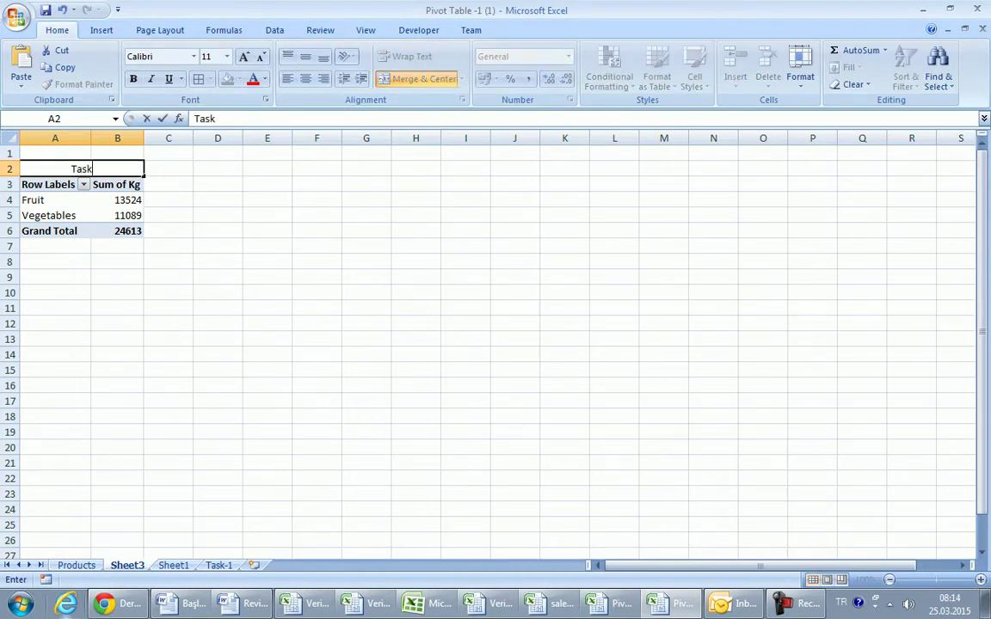
type("-2")
left_click(169, 277)
left_click(82, 168)
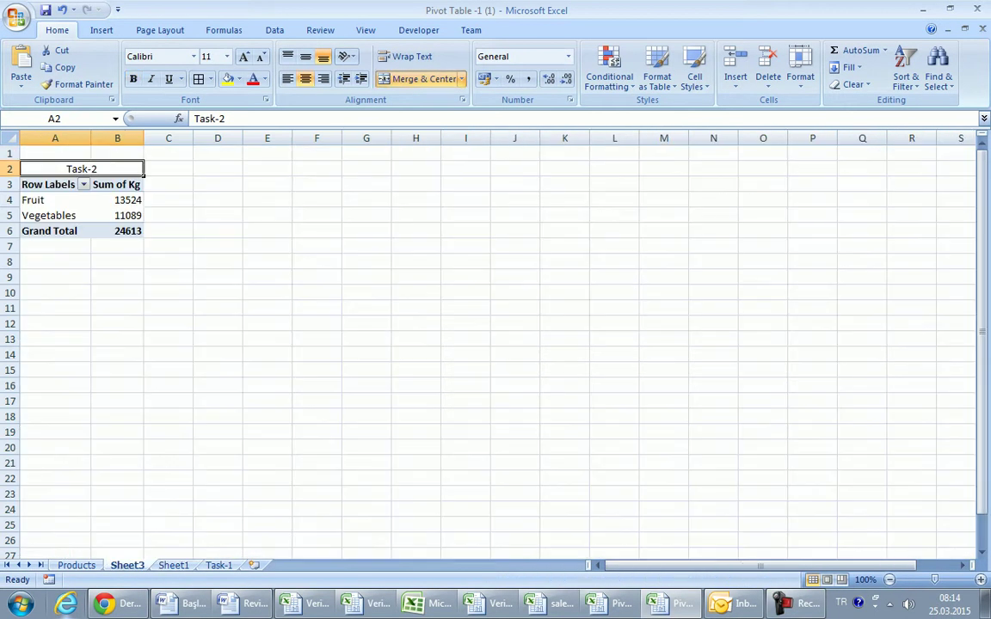
Step: Move the pivot's sheet after Task-1 and rename it 'Task-2'
left_click_drag(241, 563, 242, 566)
double_click(213, 565)
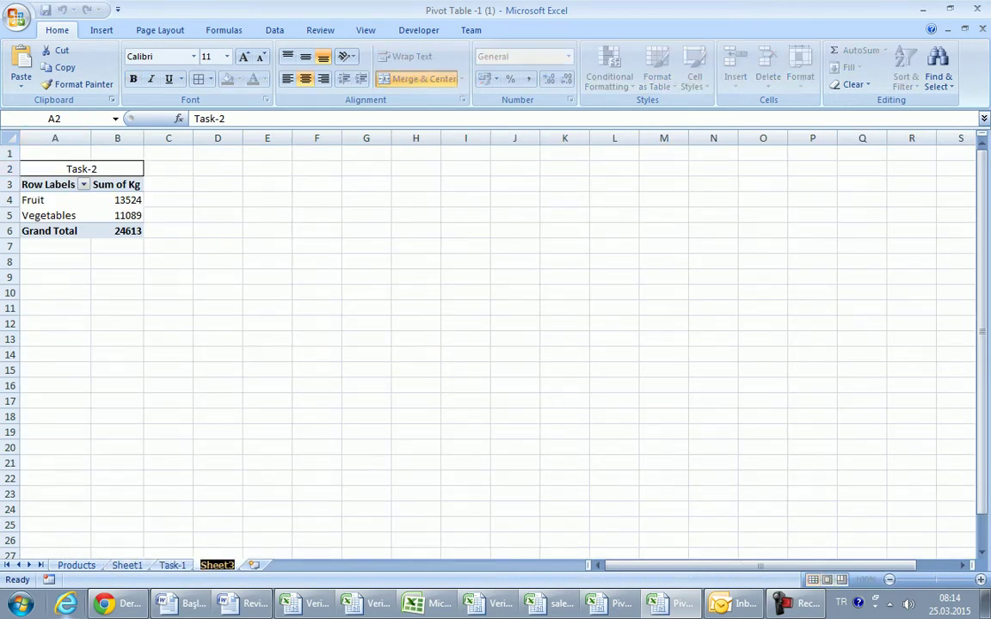
type("Task")
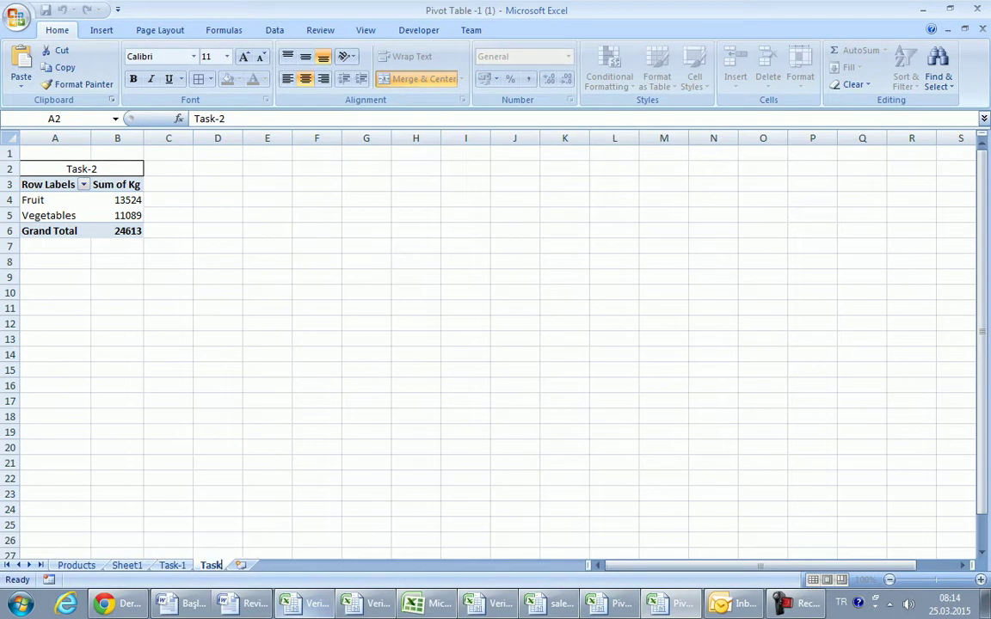
type("-2")
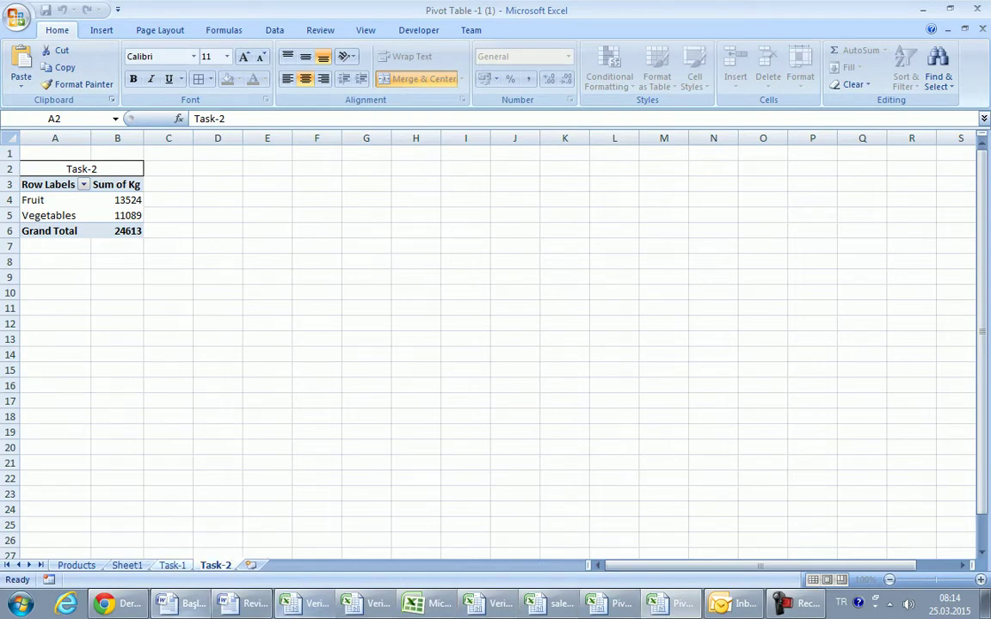
left_click(168, 447)
Step: Back on Sheet1, fill task 2's description cell I13 yellow
key("ctrl+Page_Up")
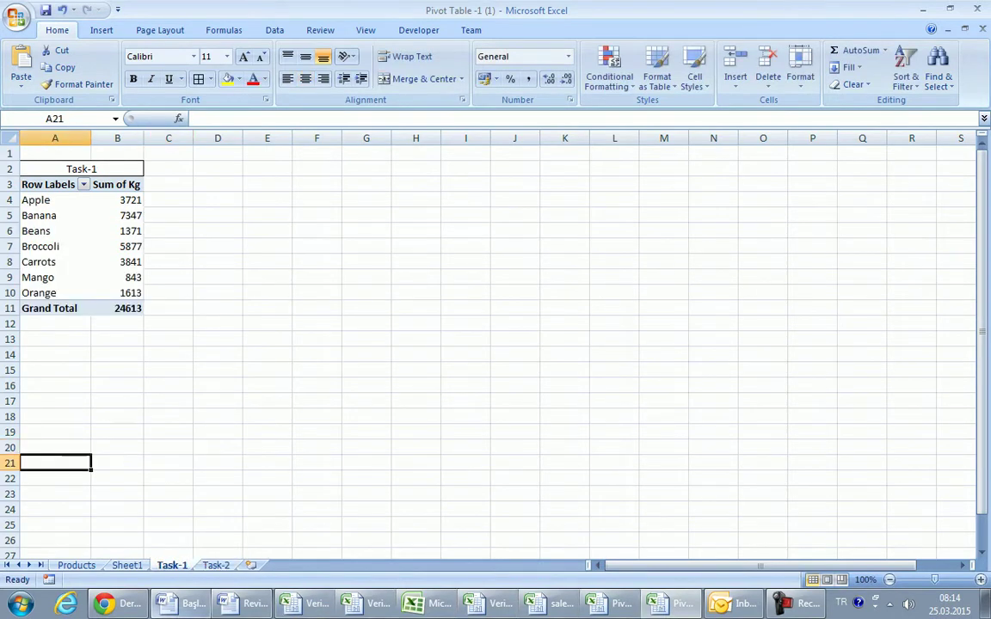
key("ctrl+Page_Up")
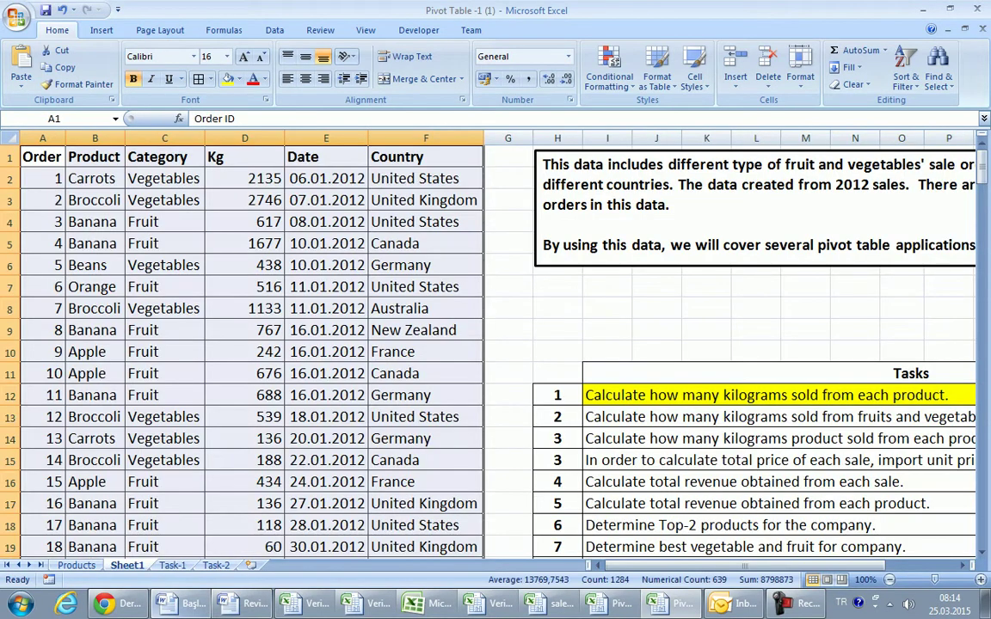
left_click(607, 416)
left_click(228, 78)
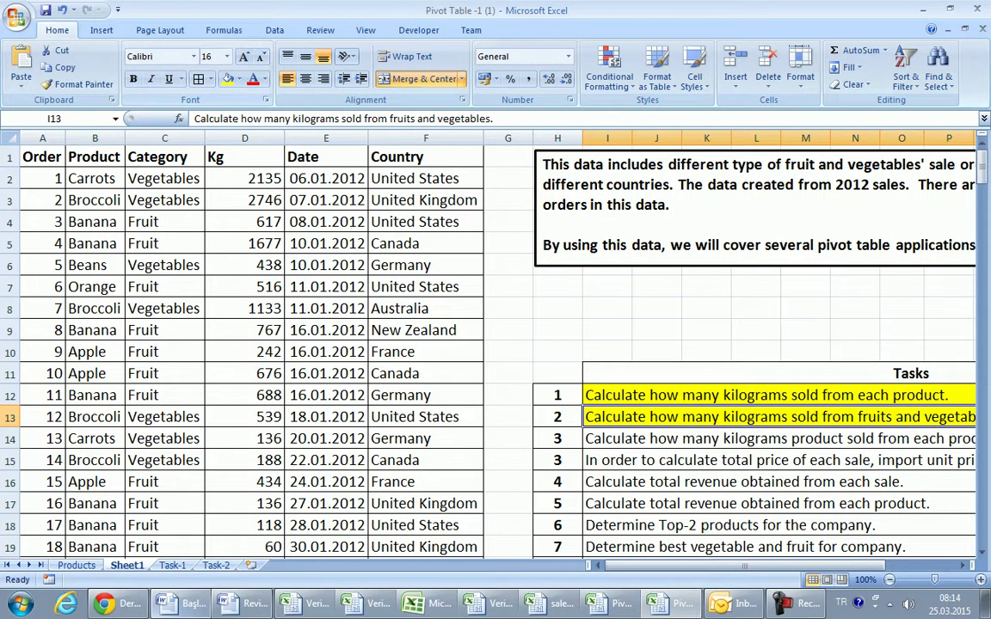
Step: Bold 'product' and 'each product category' within task 3's text in cell I14
left_click_drag(736, 565, 791, 565)
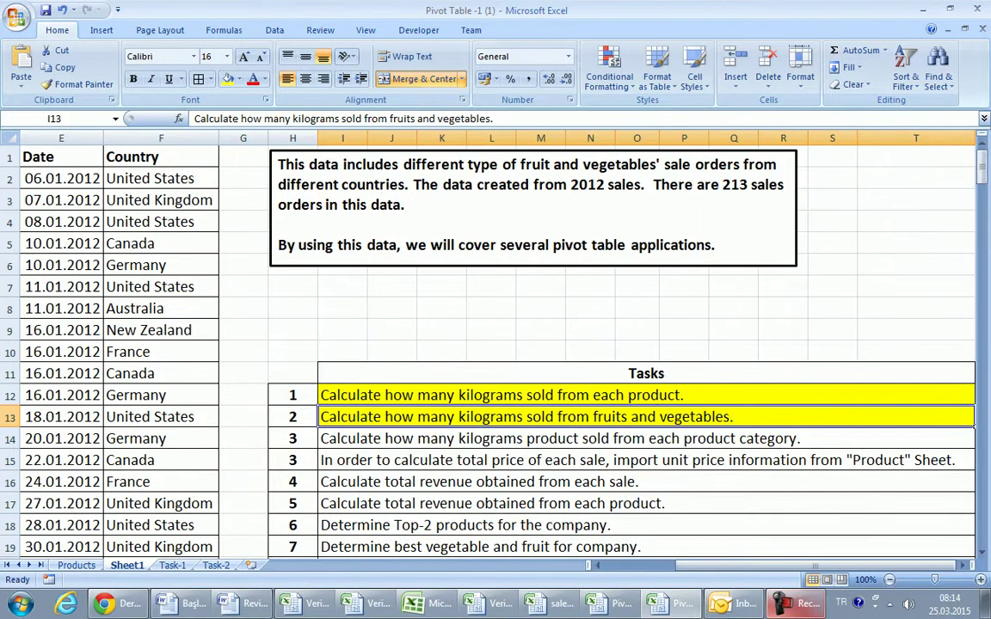
left_click(553, 439)
double_click(552, 438)
double_click(553, 439)
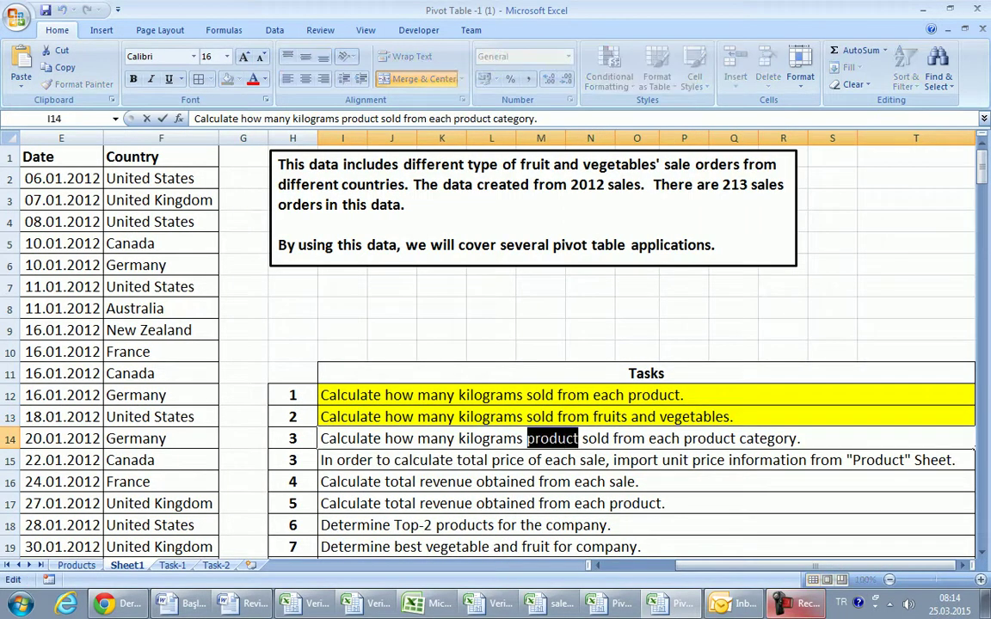
left_click(134, 78)
left_click(632, 439)
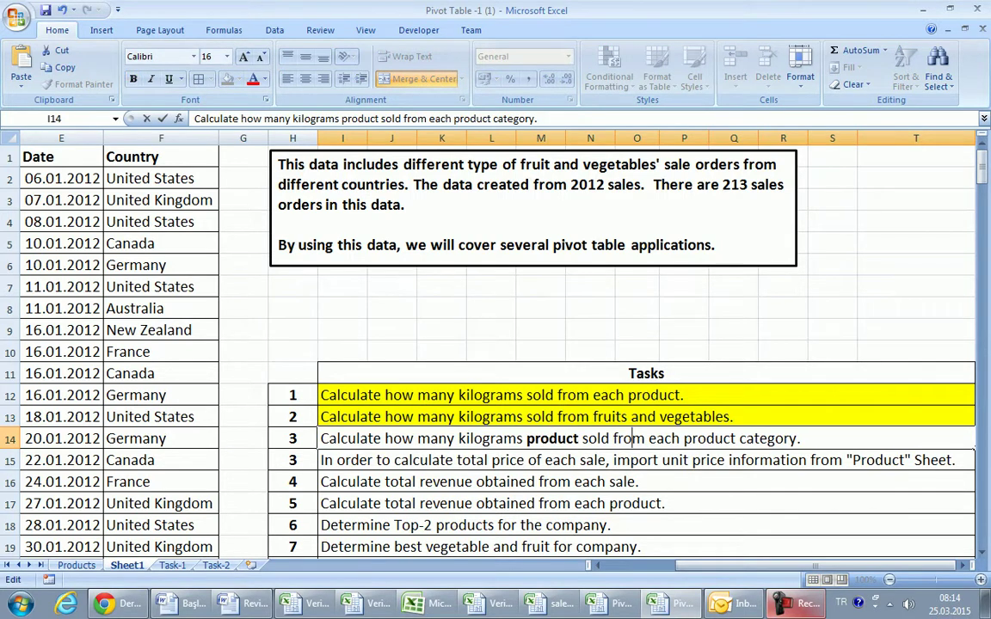
left_click_drag(649, 439, 797, 439)
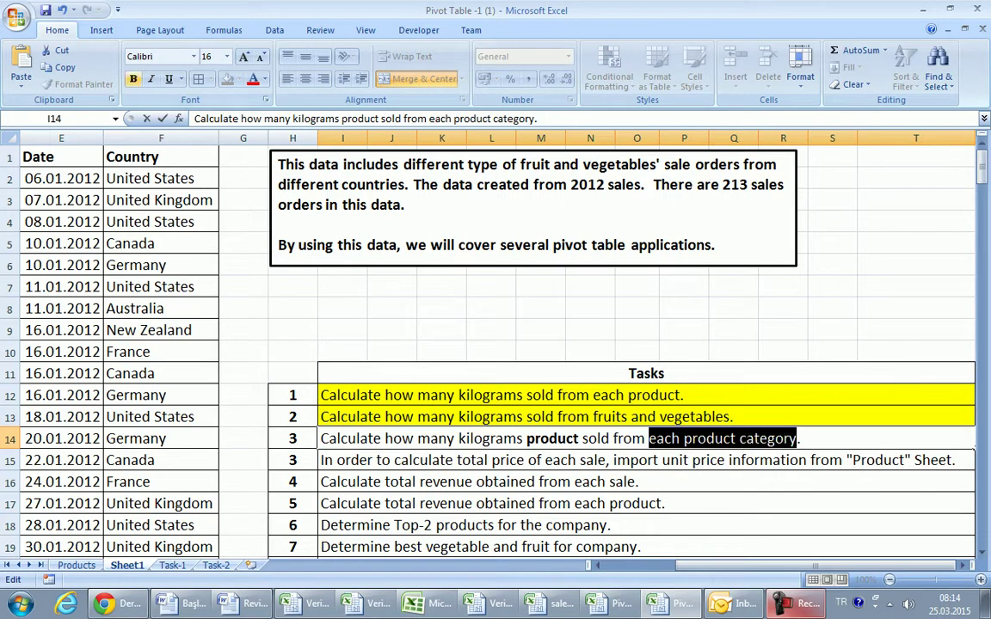
key("ctrl+b")
key("Return")
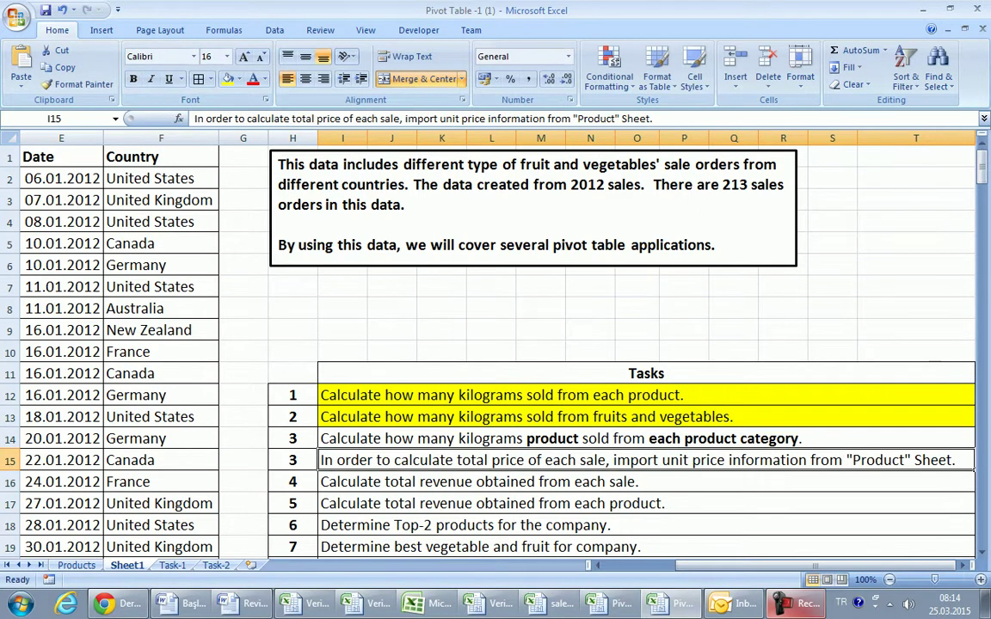
left_click_drag(680, 565, 602, 565)
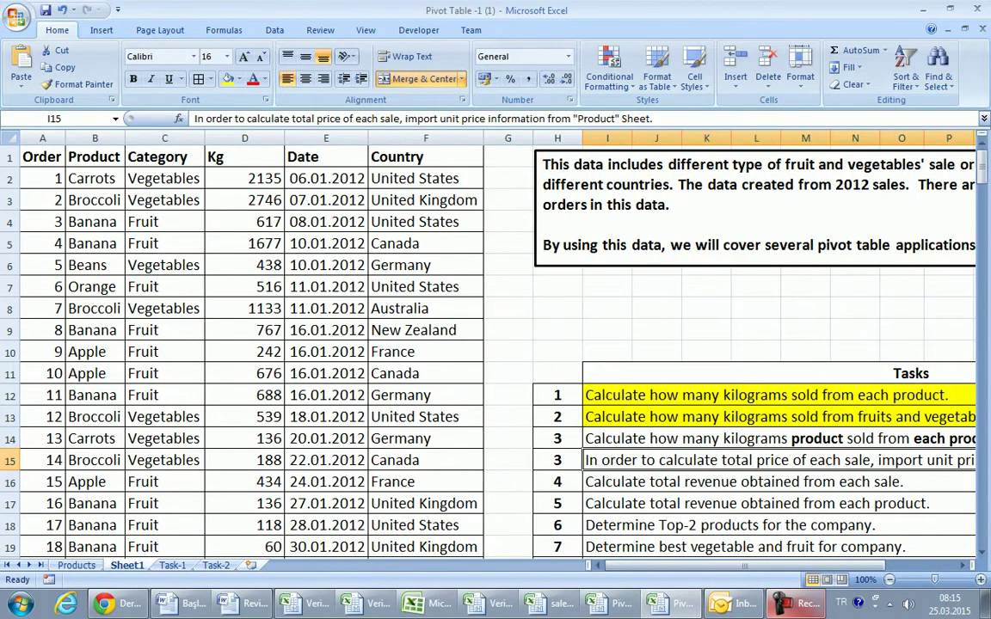
Step: Insert a blank Sheet4, then delete it as unwanted
key("shift+F11")
key("alt+h")
key("o")
key("r")
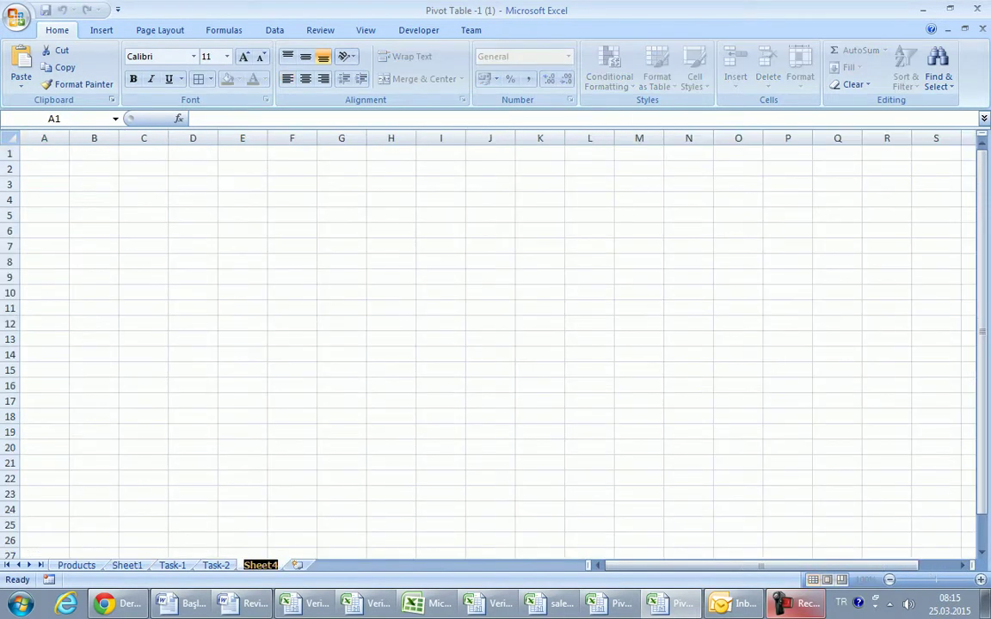
key("Escape")
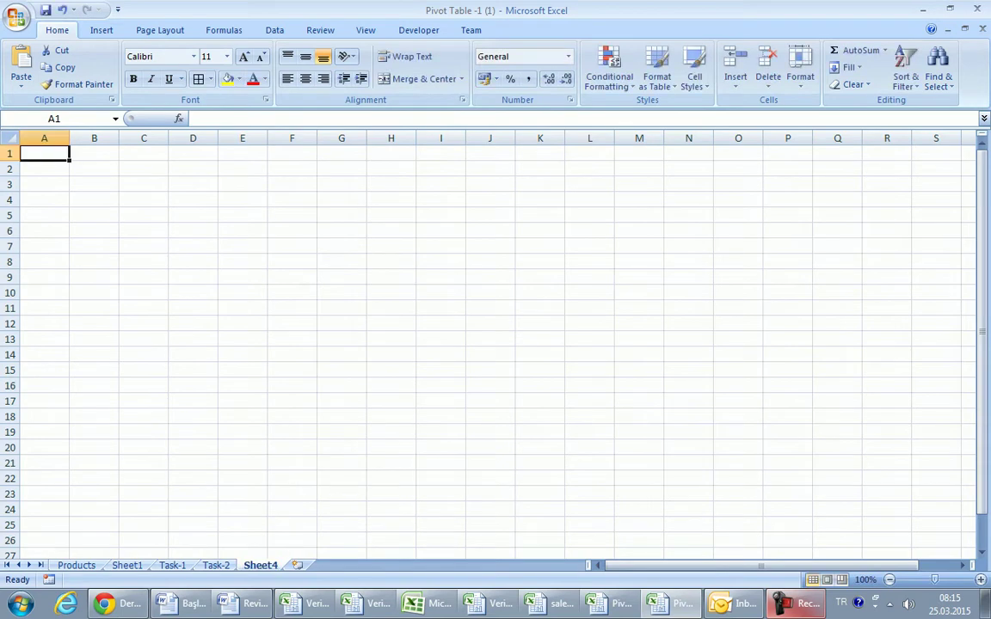
right_click(281, 565)
key("Return")
Step: On Sheet1, select A1:F214 and create a PivotTable on a new worksheet via Alt+N, V, T
key("ctrl+Page_Up")
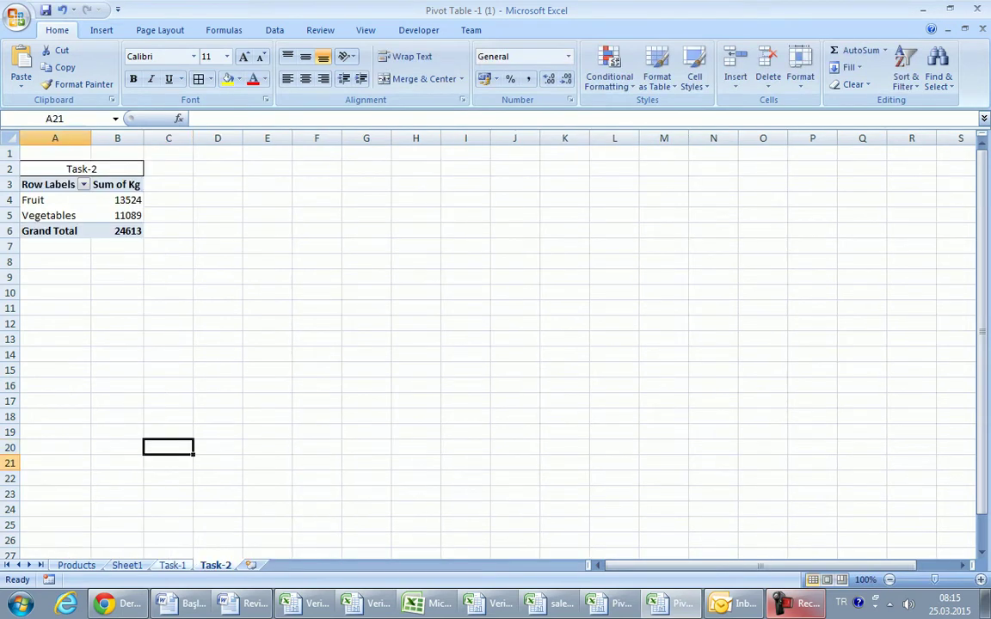
key("ctrl+Page_Up")
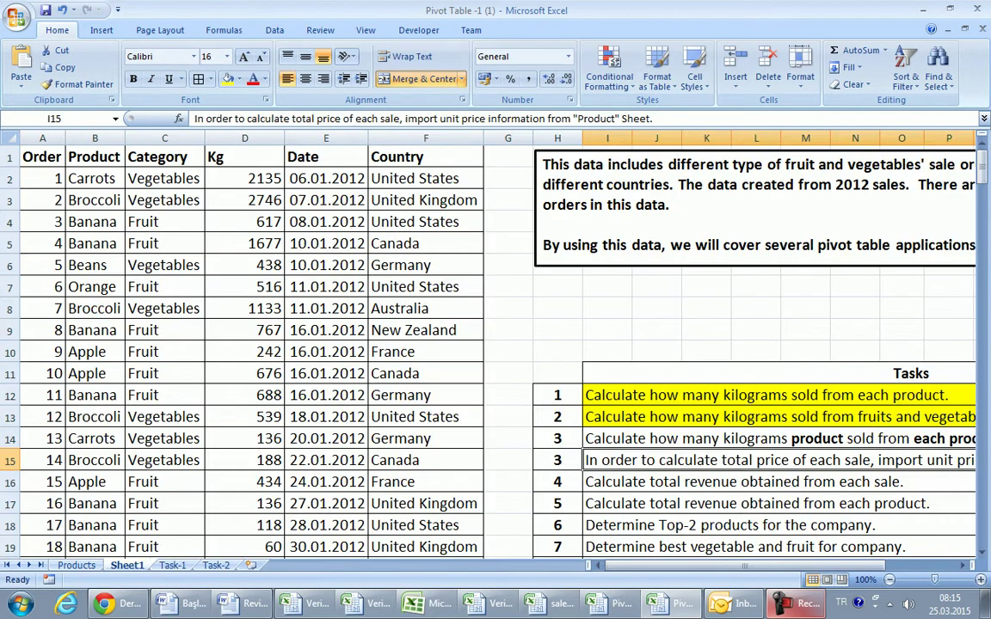
key("ctrl+Home")
key("ctrl+shift+Right")
key("ctrl+shift+Down")
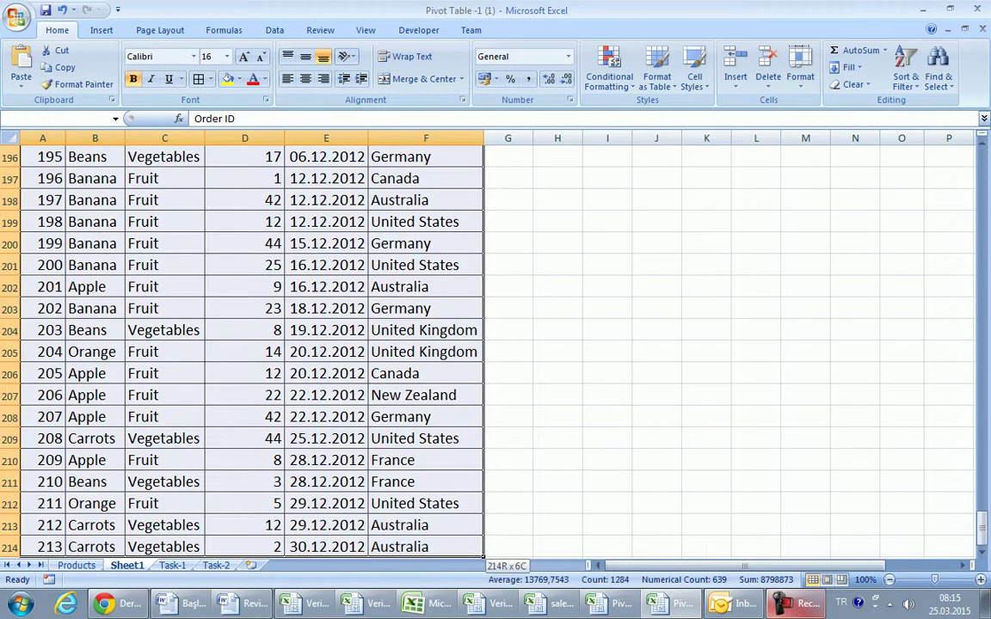
key("alt+n")
key("v")
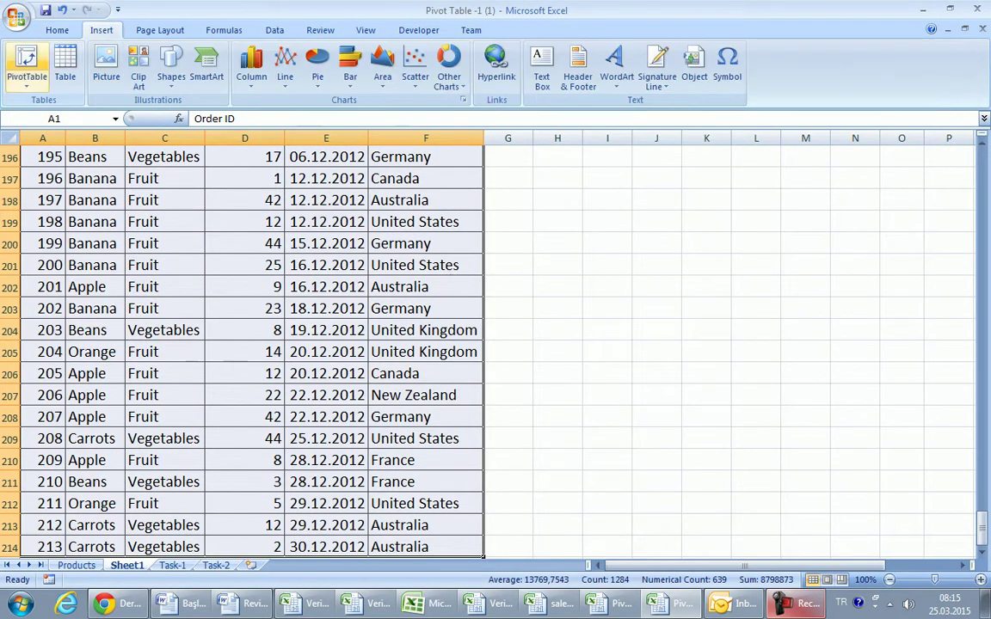
key("t")
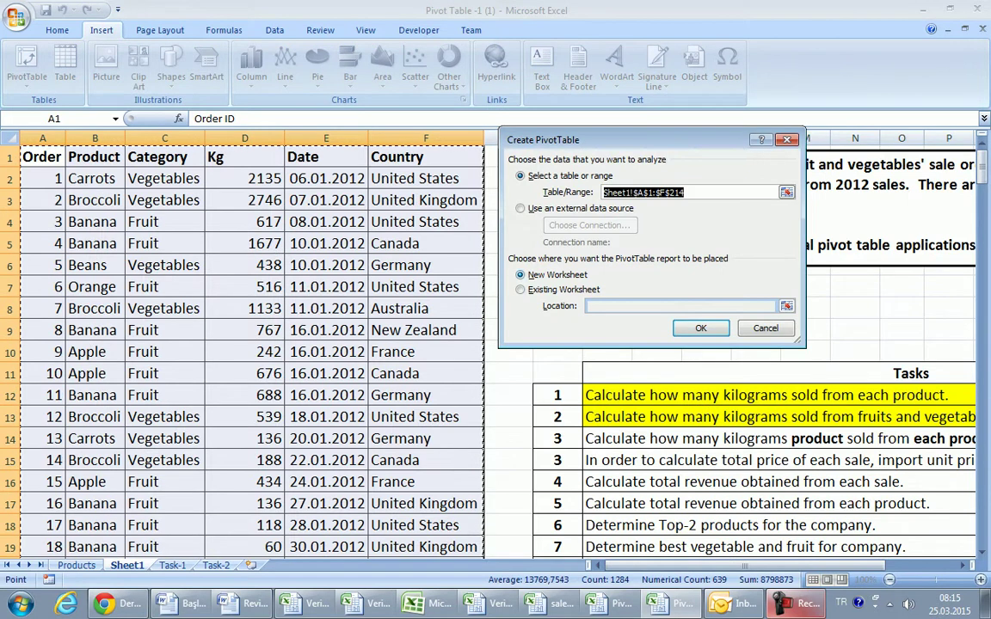
key("Tab")
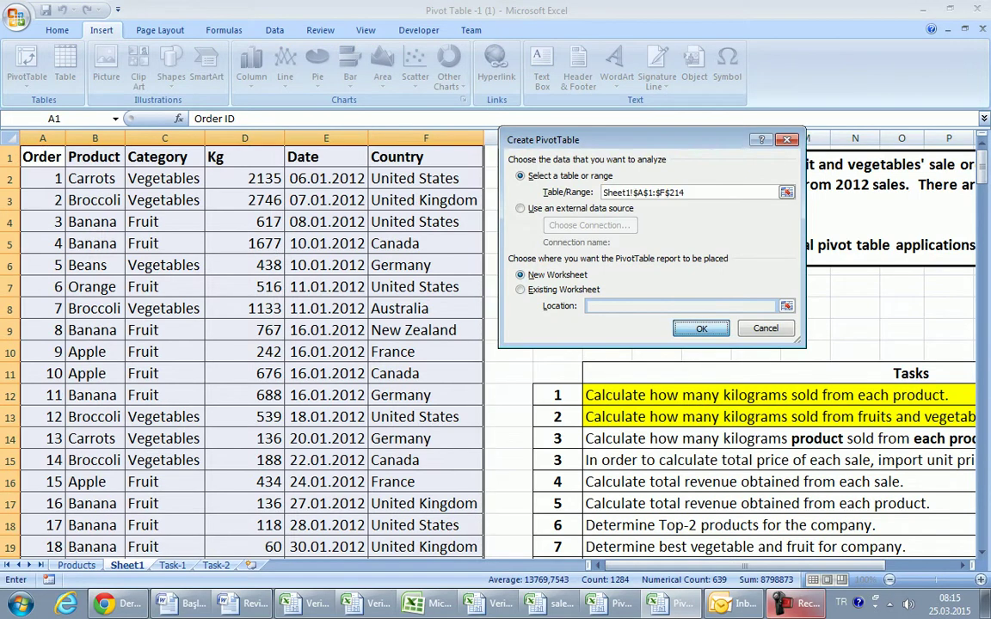
key("Return")
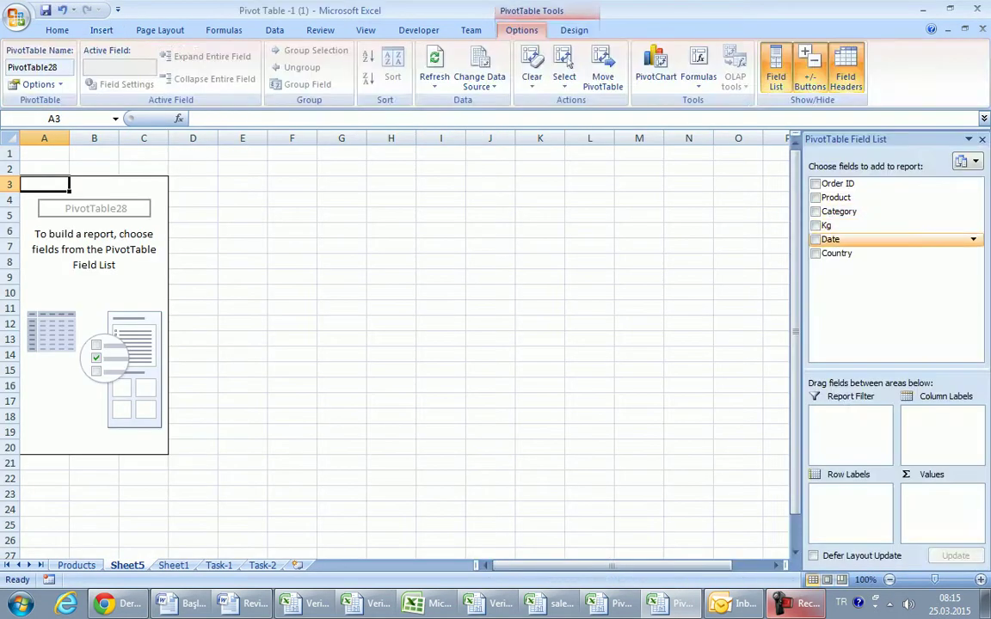
Step: Place Category in rows, Product in columns and summed Kg in values, then select A2:I2
left_click(814, 211)
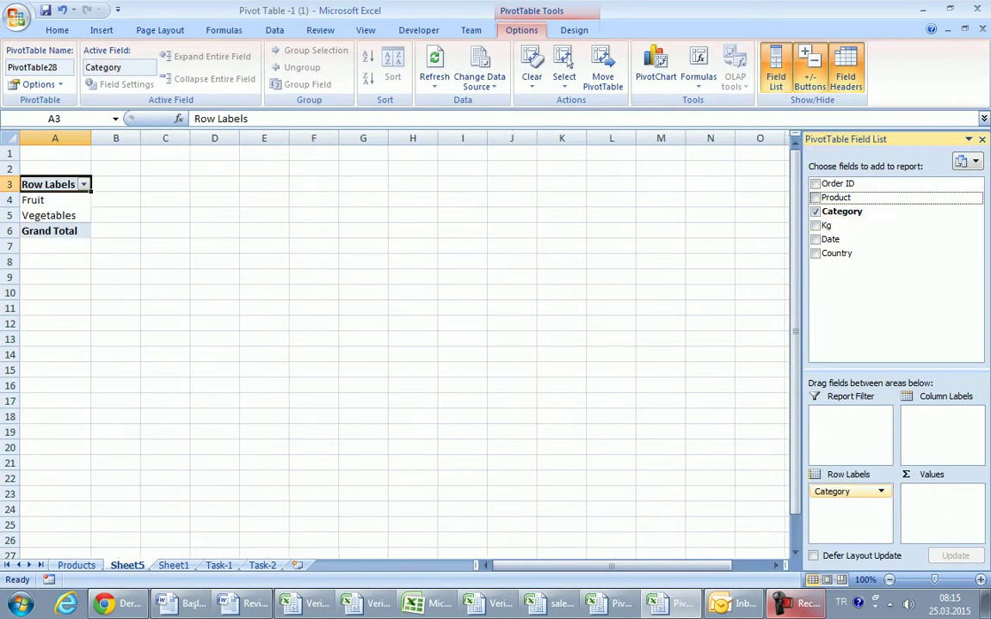
left_click_drag(839, 197, 942, 414)
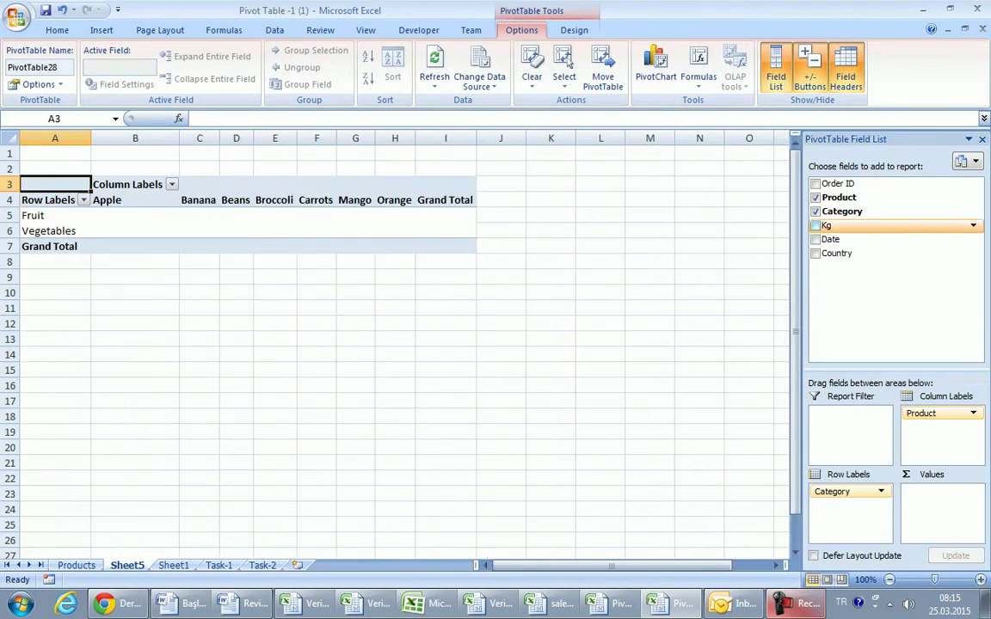
left_click_drag(827, 225, 942, 508)
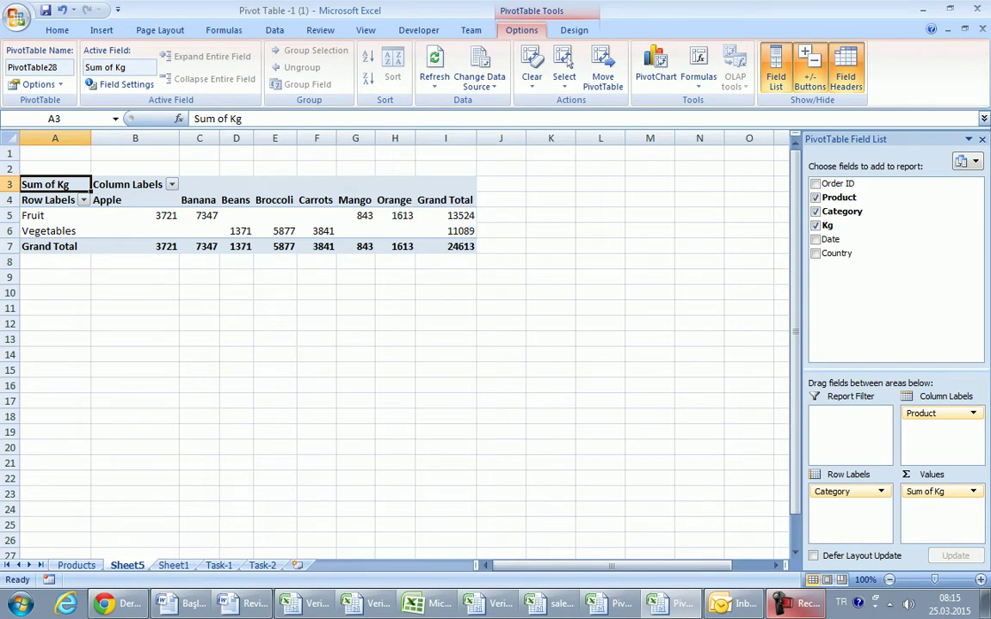
left_click_drag(35, 168, 456, 169)
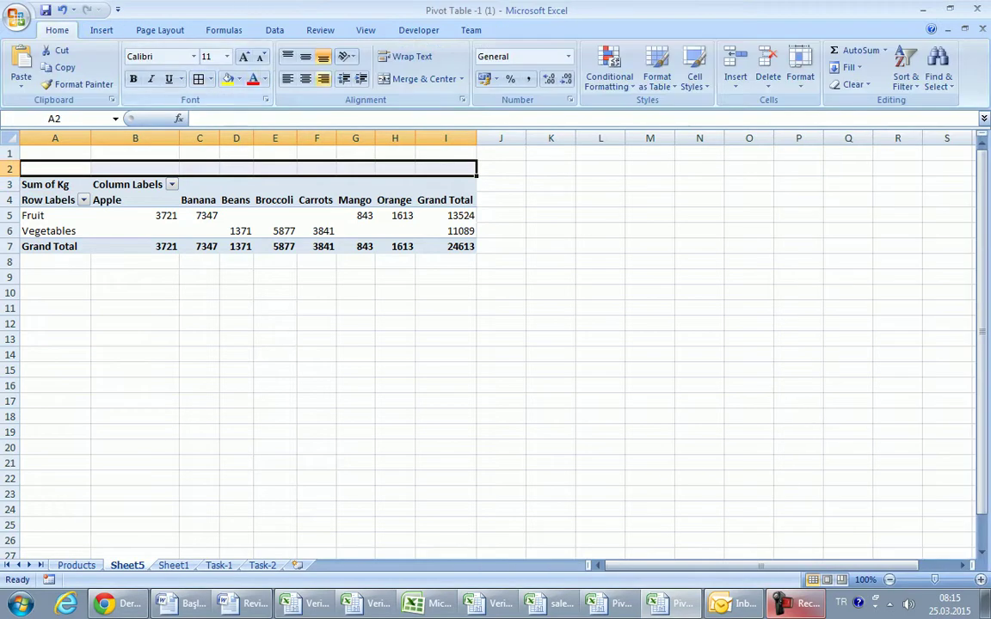
Step: Merge and centre A2:I2 and enter the title 'Task-3'
left_click(424, 79)
type("Task-3")
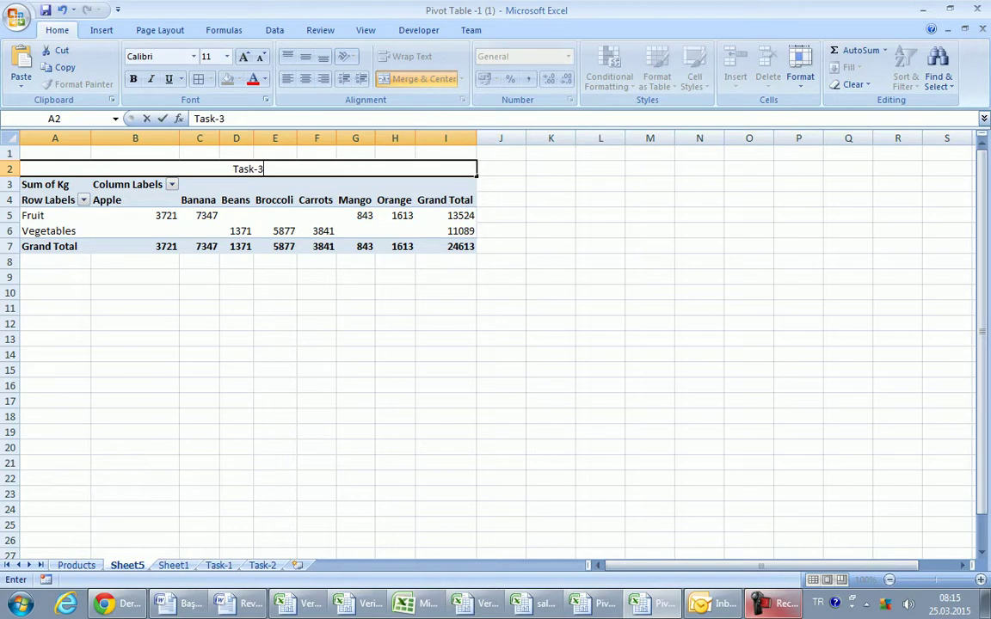
left_click(394, 354)
left_click(248, 168)
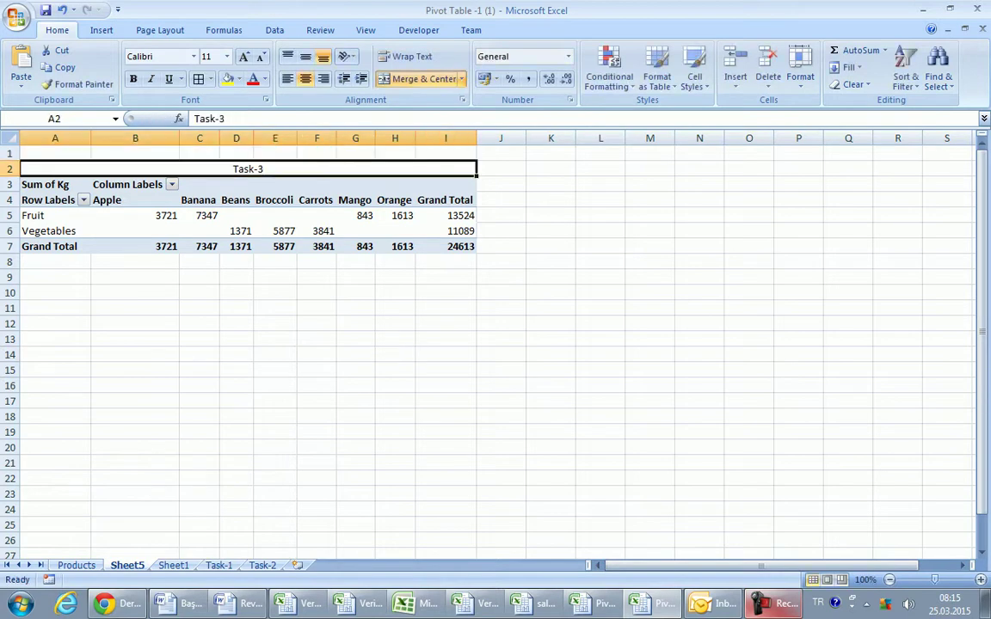
left_click(317, 354)
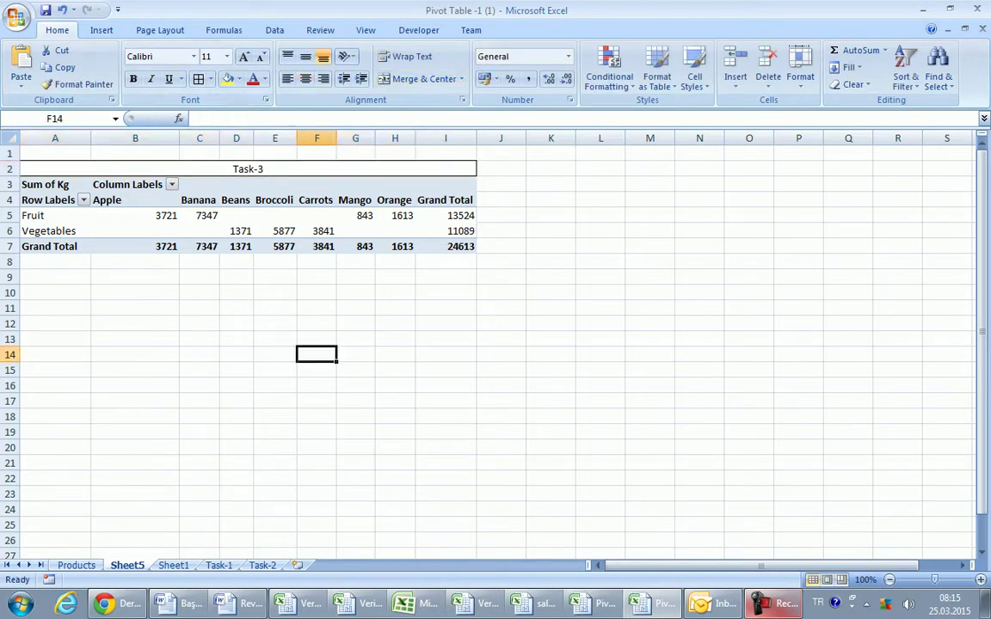
Step: Move Sheet5 to the end, rename it 'Task-3', and return to Sheet1
key("ctrl+Page_Down")
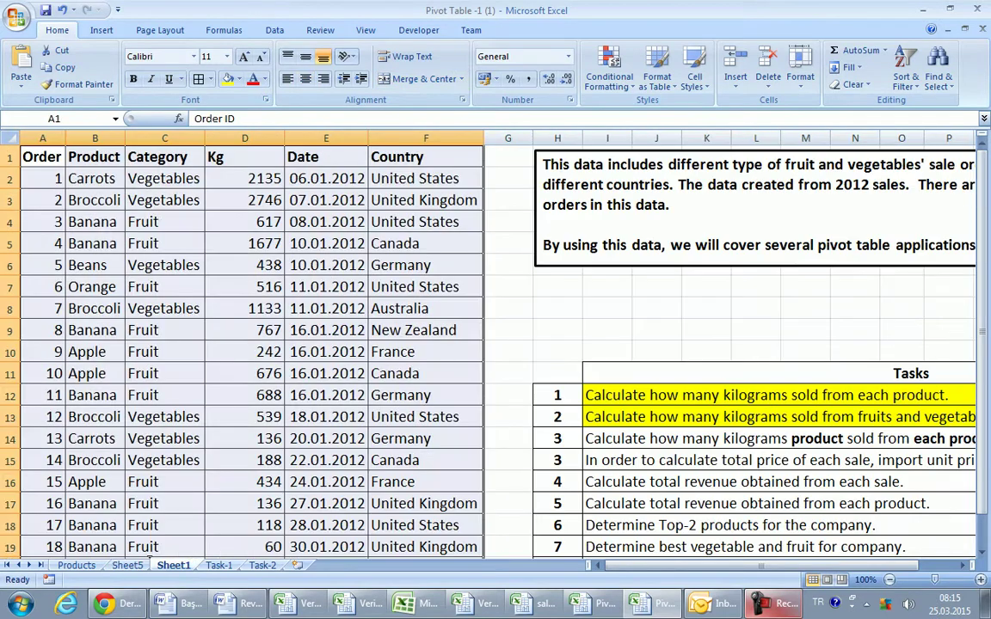
left_click_drag(127, 565, 258, 566)
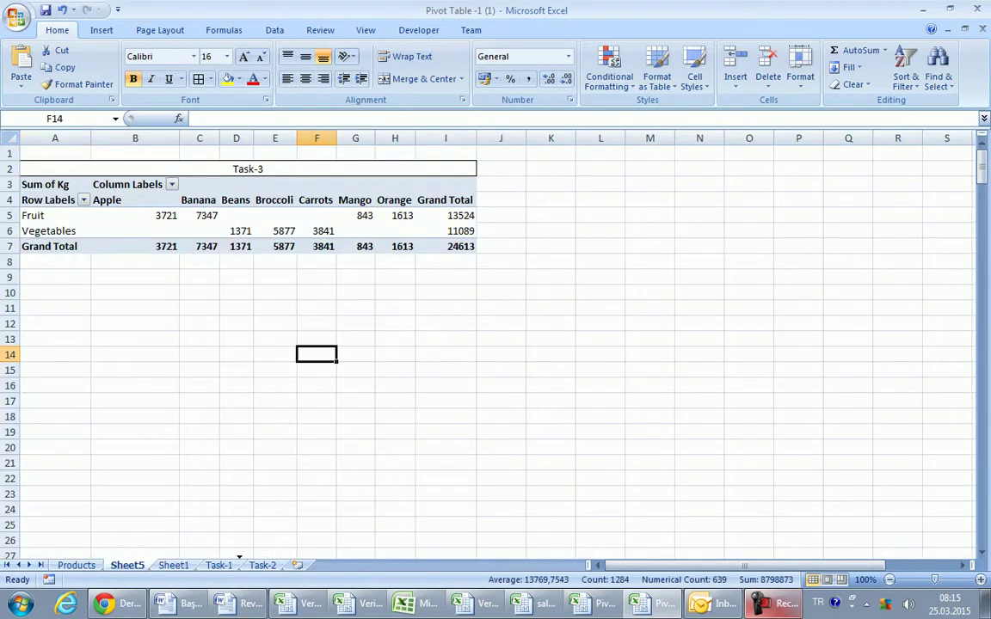
double_click(261, 565)
type("T")
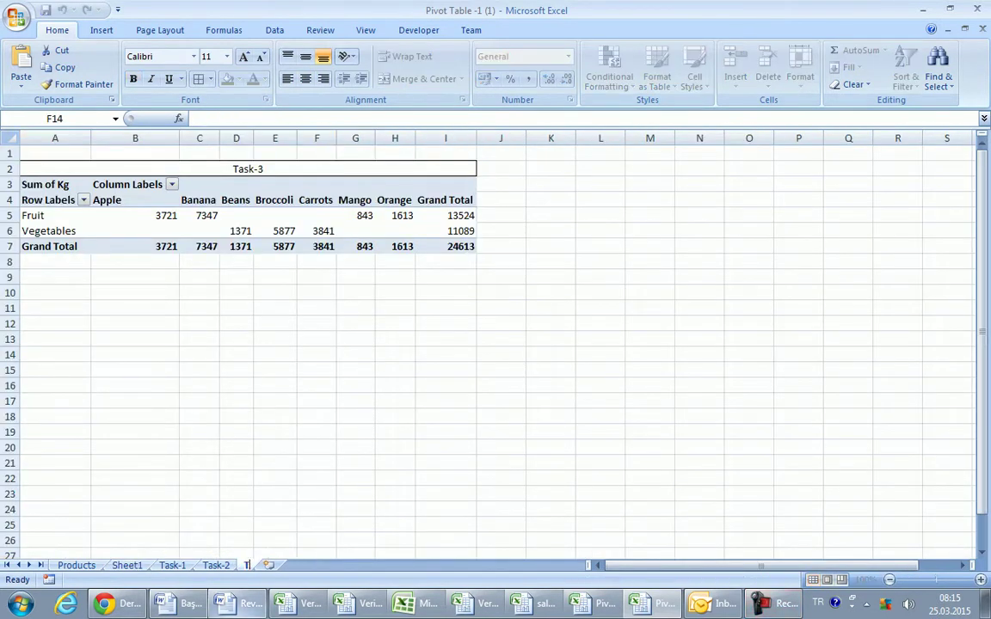
type("ask-3")
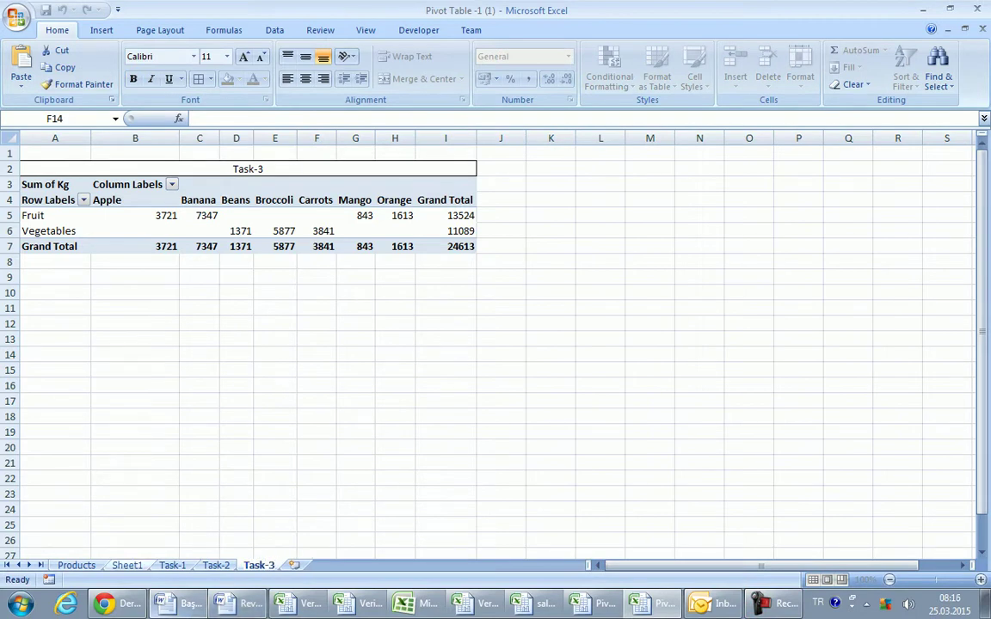
left_click(126, 565)
Step: Fill task 3's description cell I14 with yellow
left_click(654, 439)
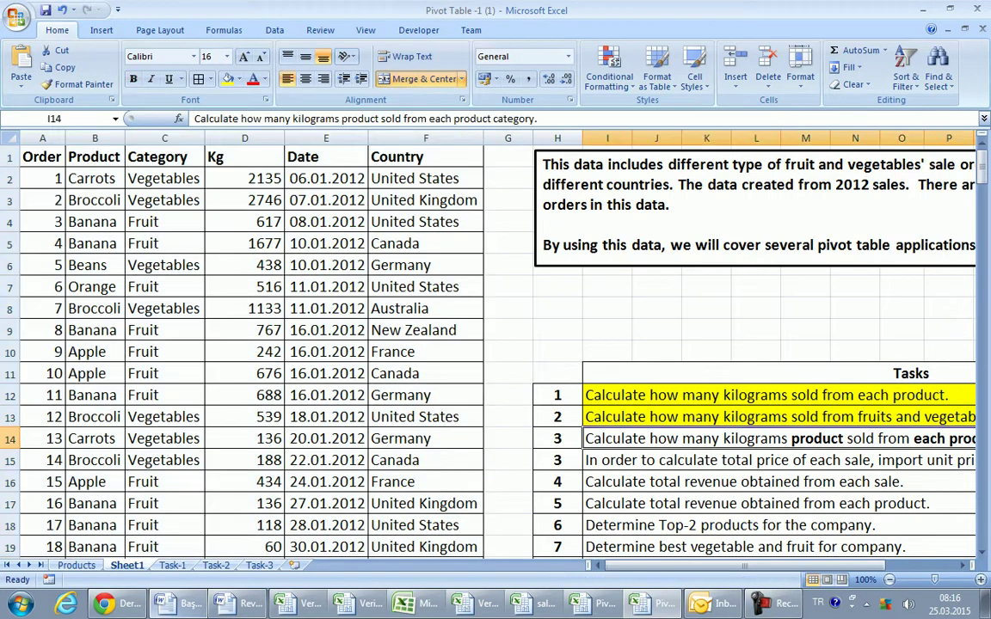
left_click(226, 78)
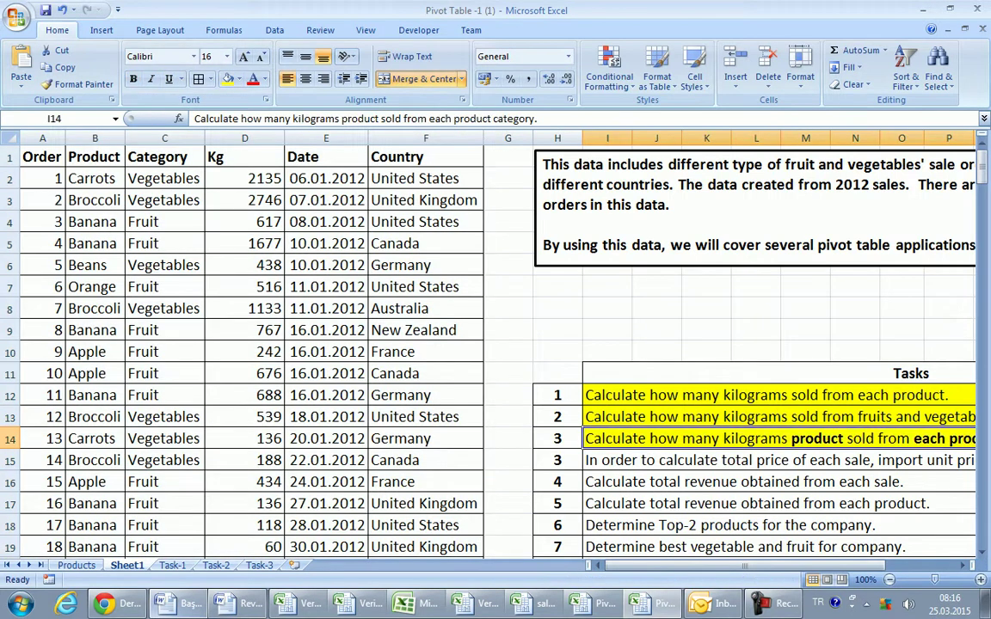
left_click_drag(602, 565, 680, 566)
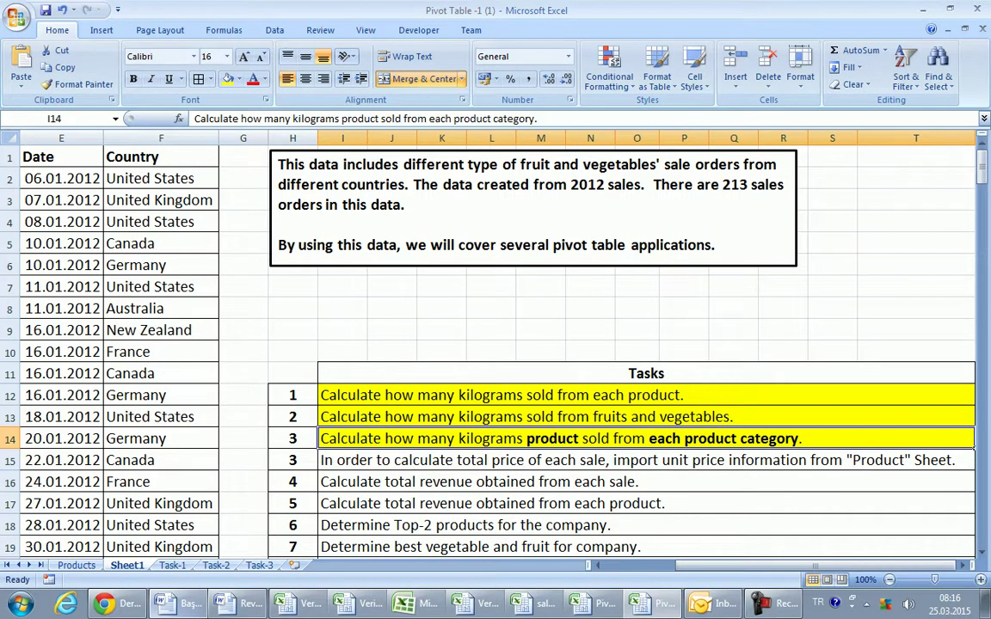
Step: In I15, bold 'unit price' and the sheet reference, correcting it to "Products" Sheet, then view Products
left_click(725, 461)
double_click(725, 460)
left_click_drag(725, 460, 662, 460)
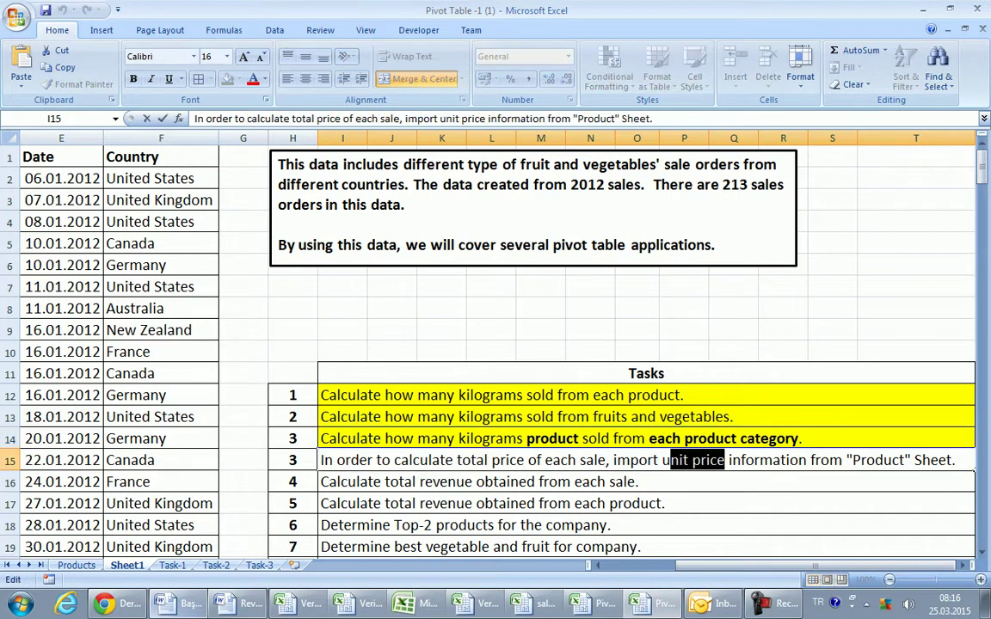
left_click(133, 78)
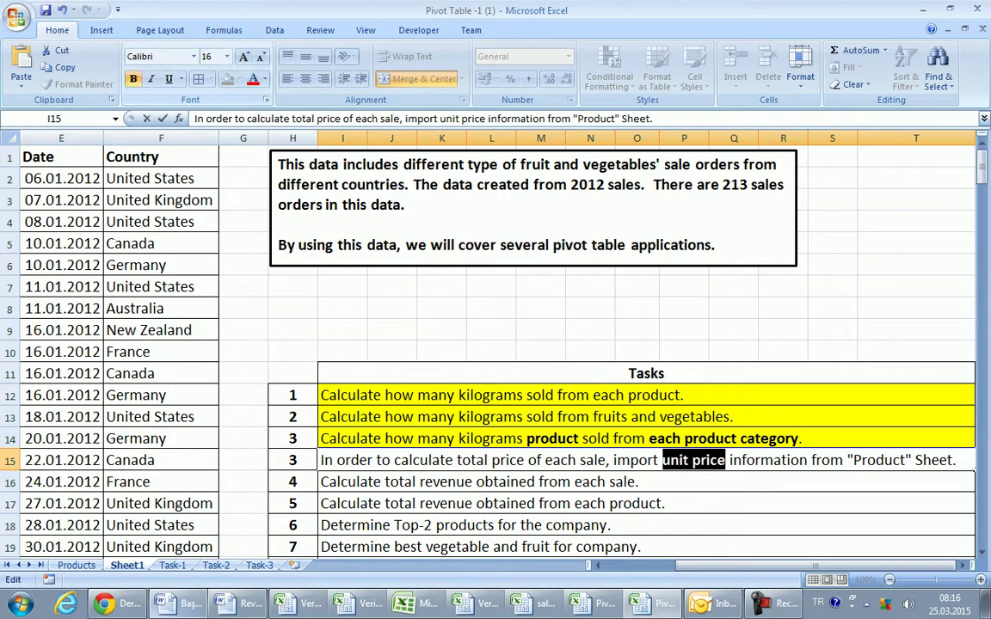
left_click_drag(853, 460, 952, 460)
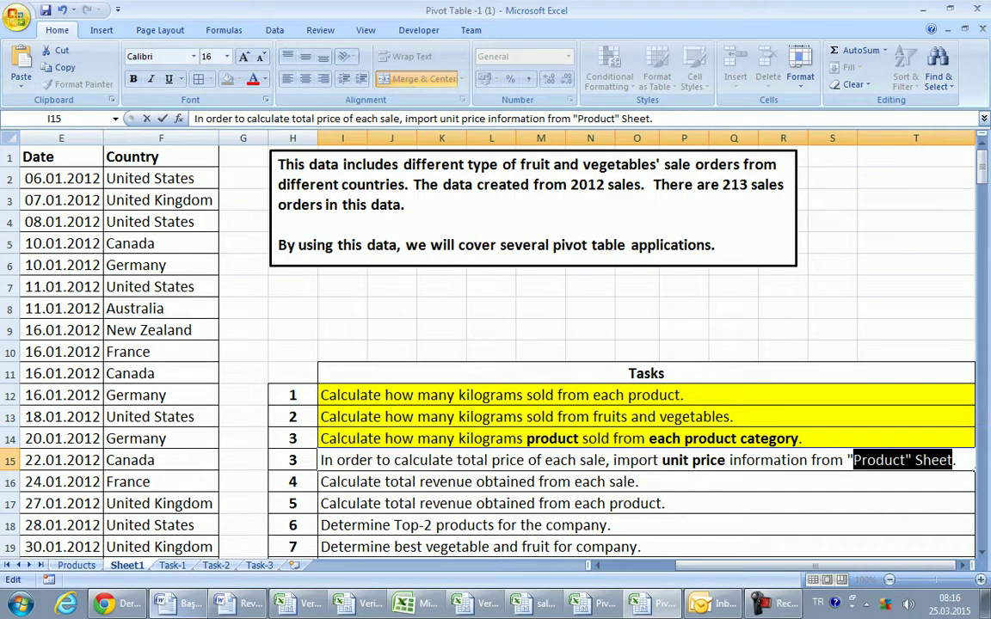
key("ctrl+b")
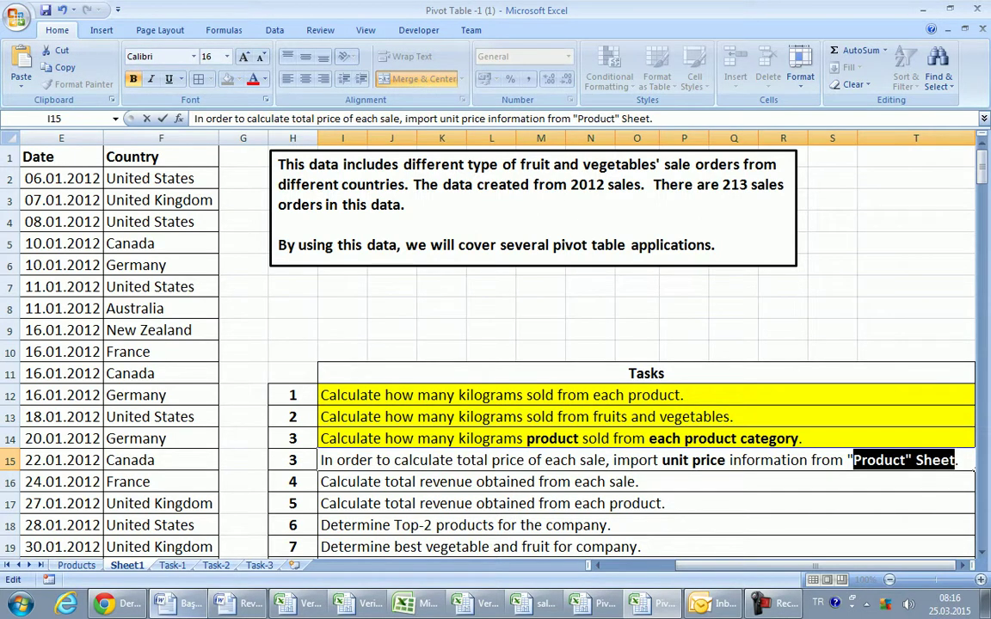
left_click(905, 461)
type("s")
key("Return")
left_click(645, 461)
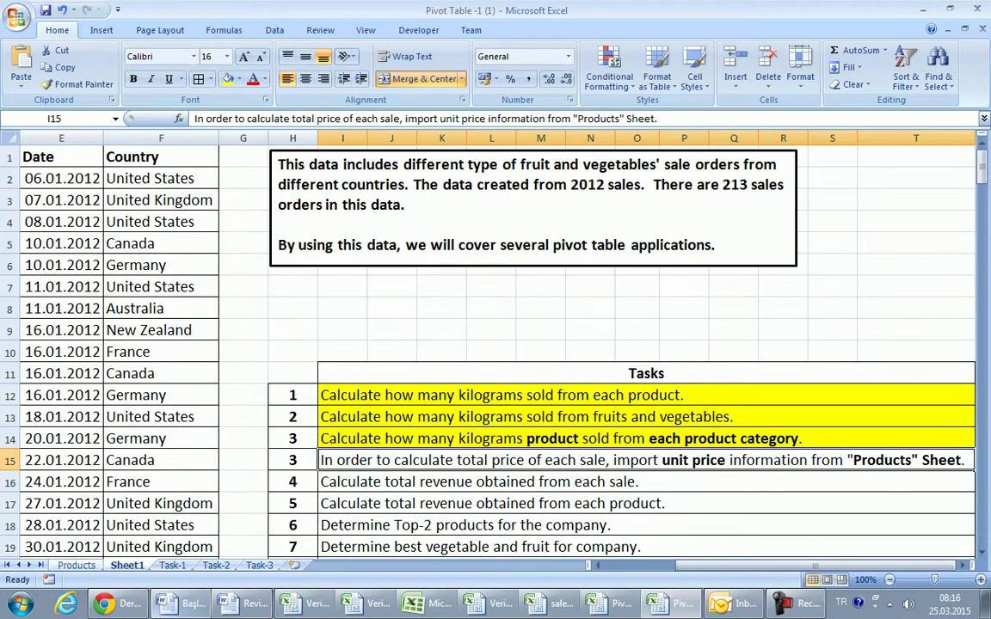
key("ctrl+Page_Up")
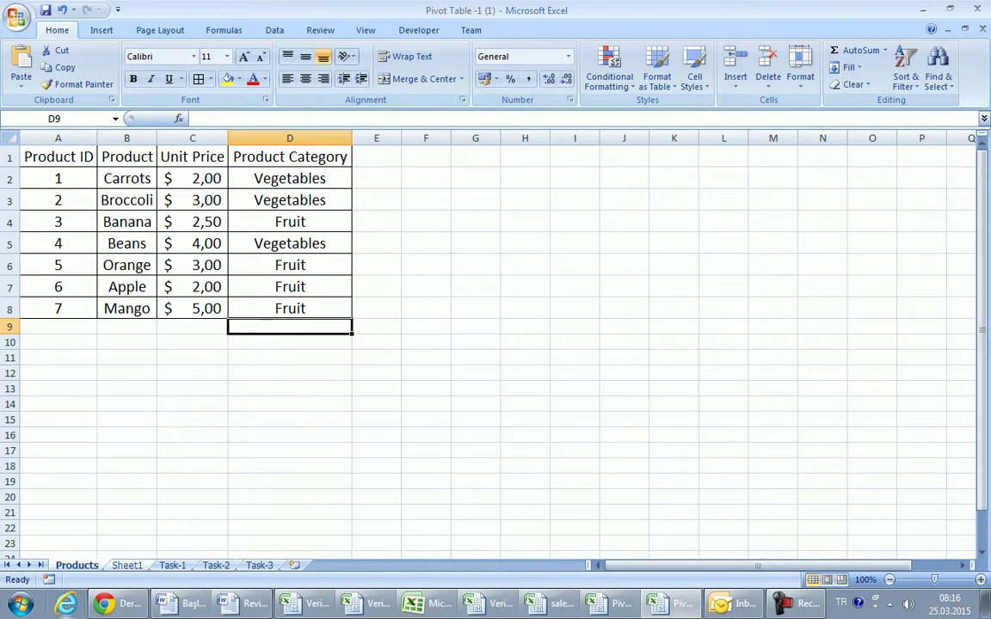
Step: Insert a new Unit Price column before the Kg column on Sheet1
key("ctrl+Page_Down")
left_click_drag(744, 565, 675, 565)
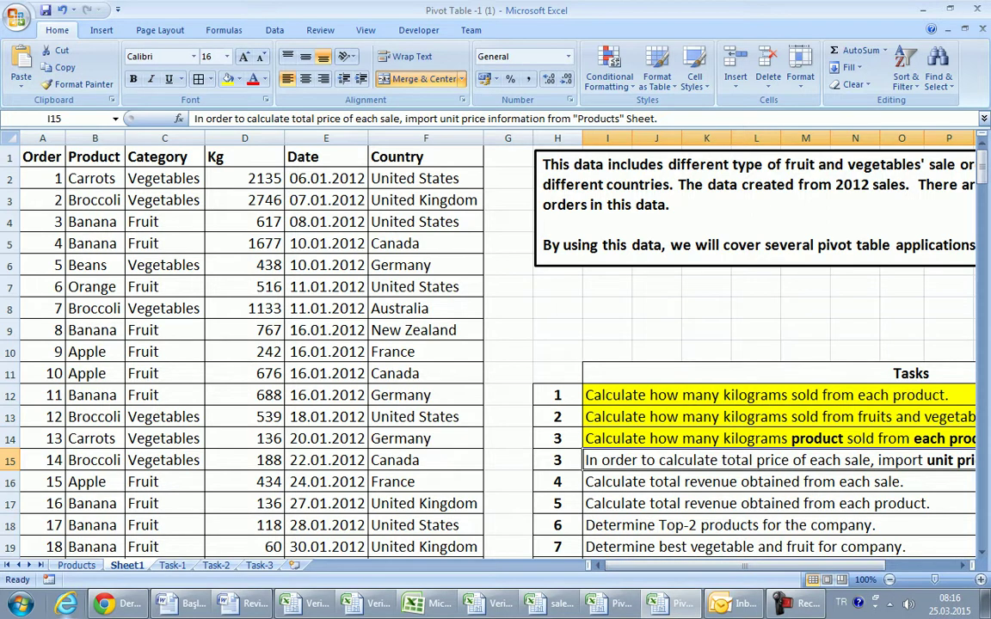
key("ctrl+Page_Up")
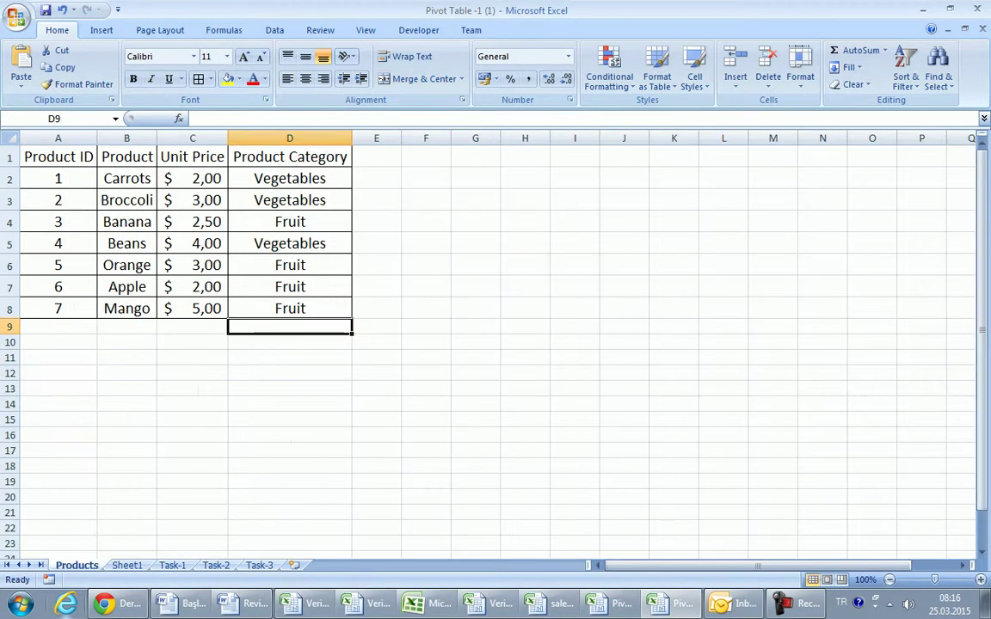
left_click(127, 308)
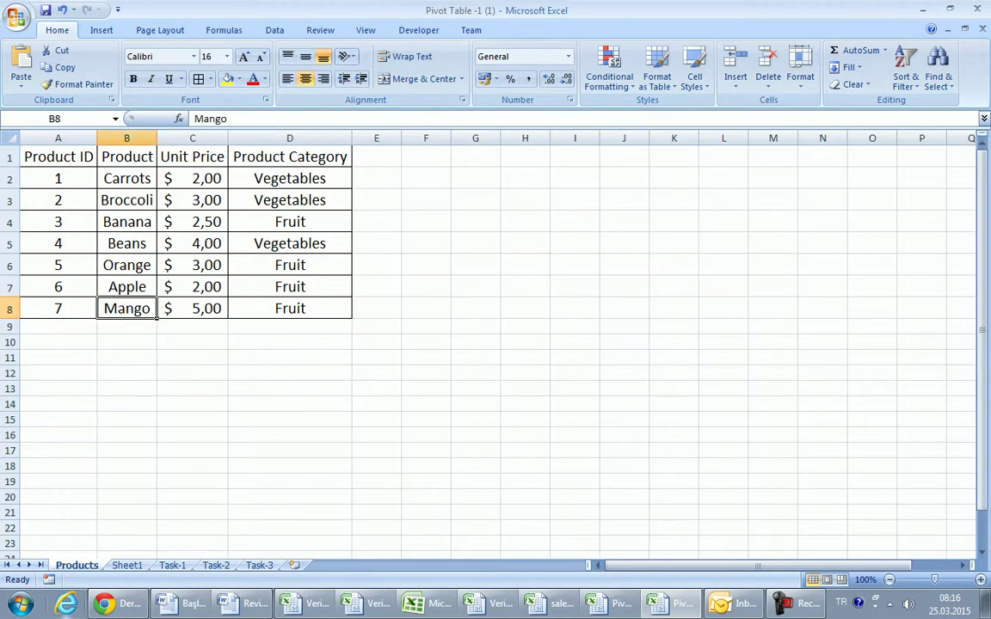
key("ctrl+Page_Down")
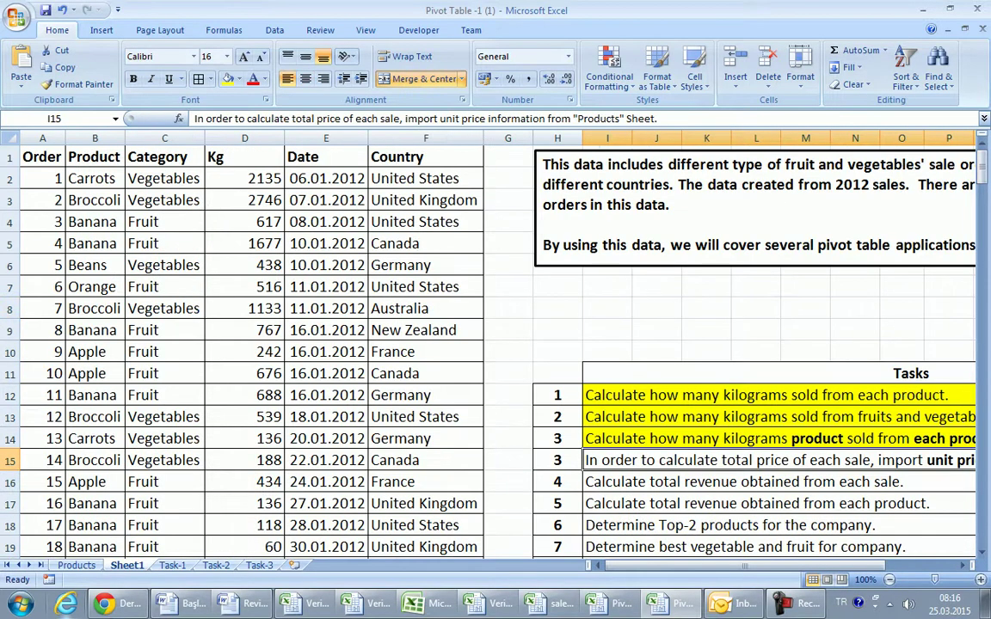
left_click(244, 138)
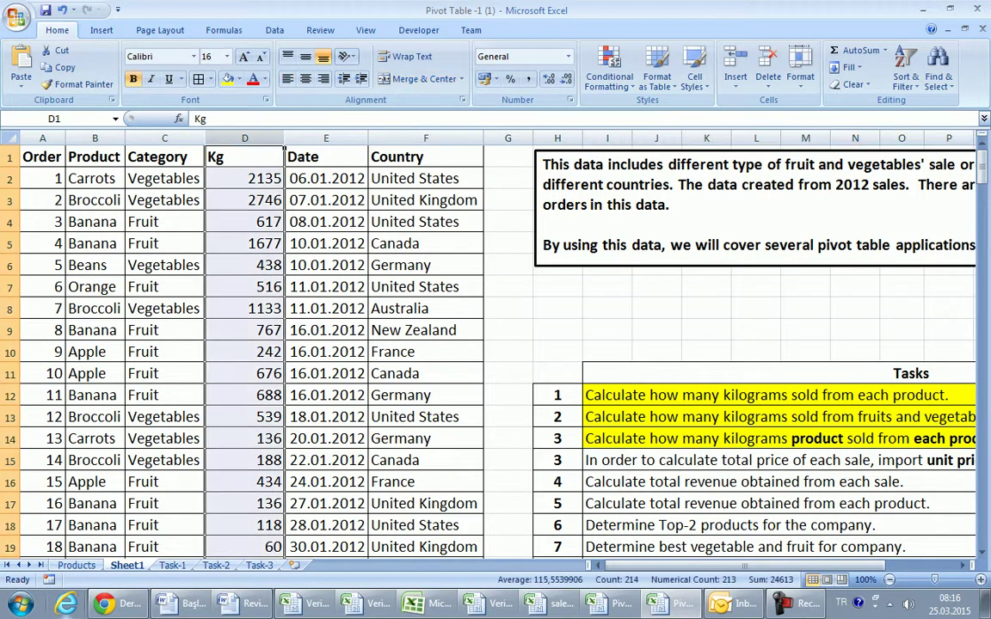
right_click(258, 138)
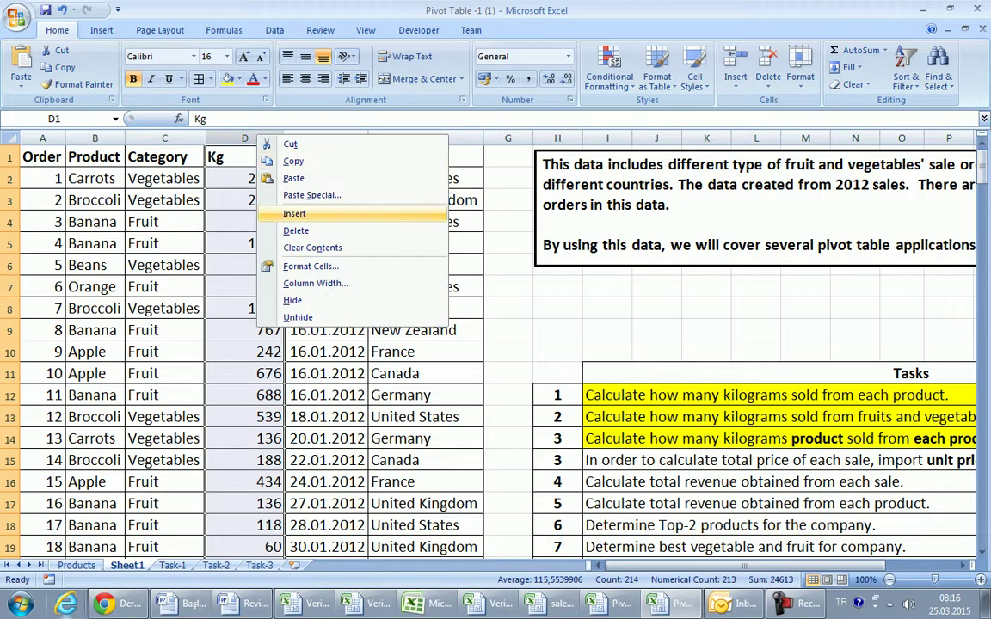
left_click(297, 212)
type("Unit Price")
key("Return")
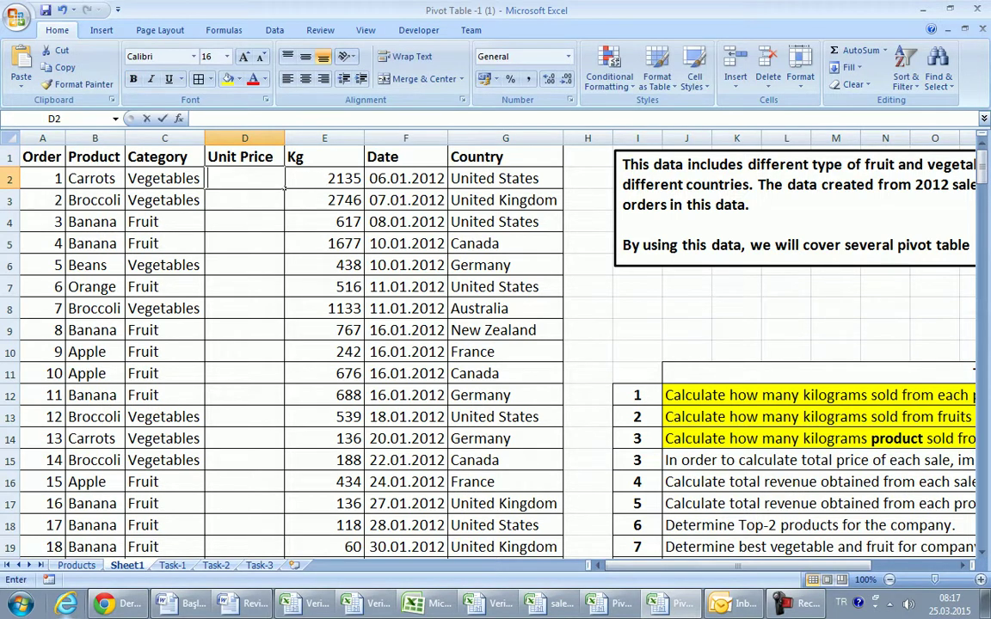
Step: Enter a VLOOKUP in D2 returning B2's price from Products!B2:D8, column 2, FALSE
type("=vl")
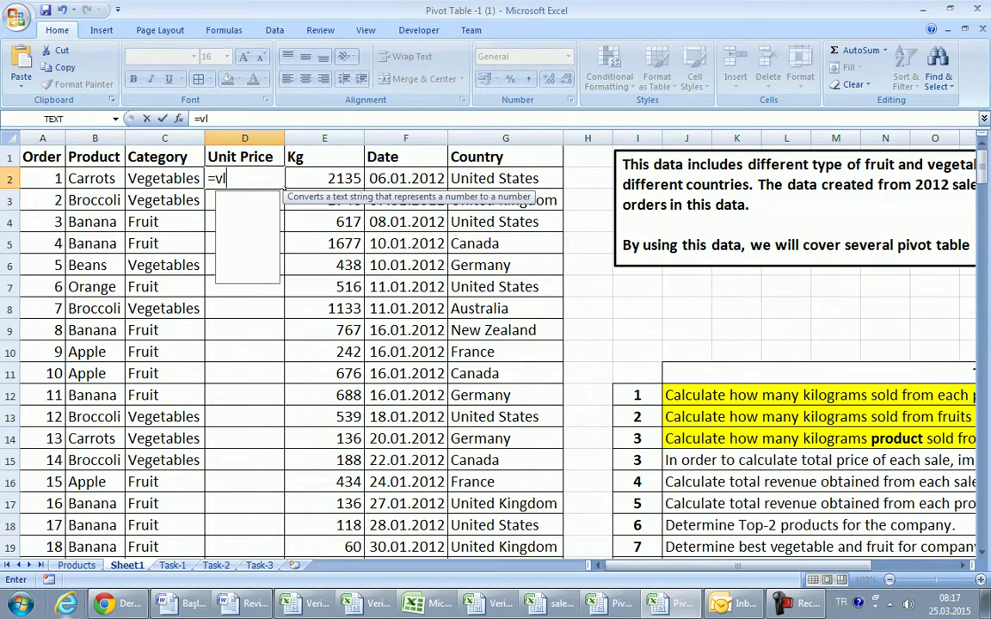
type("o")
key("Tab")
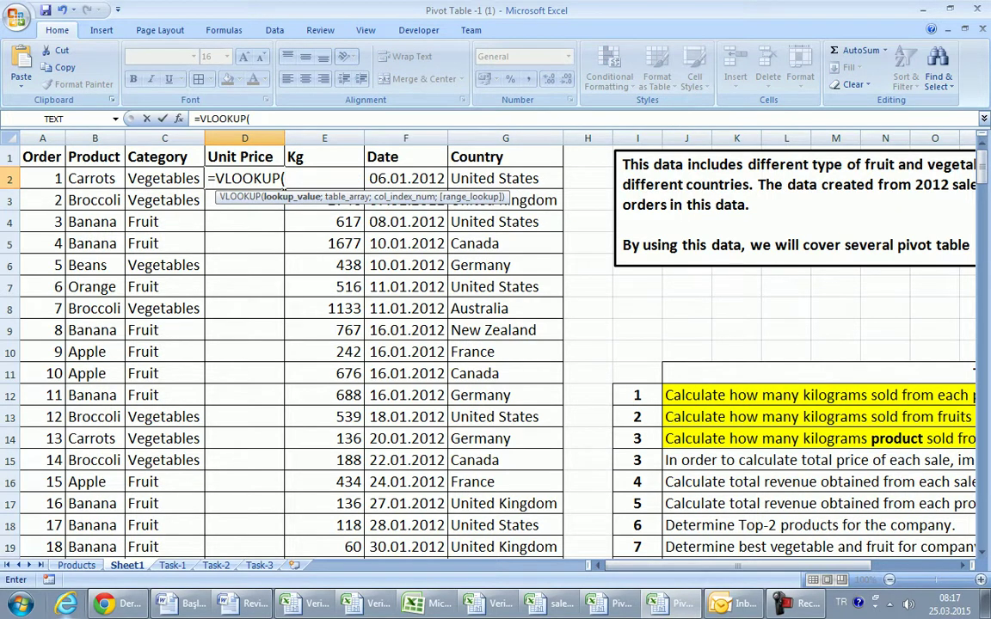
left_click(94, 179)
type(";")
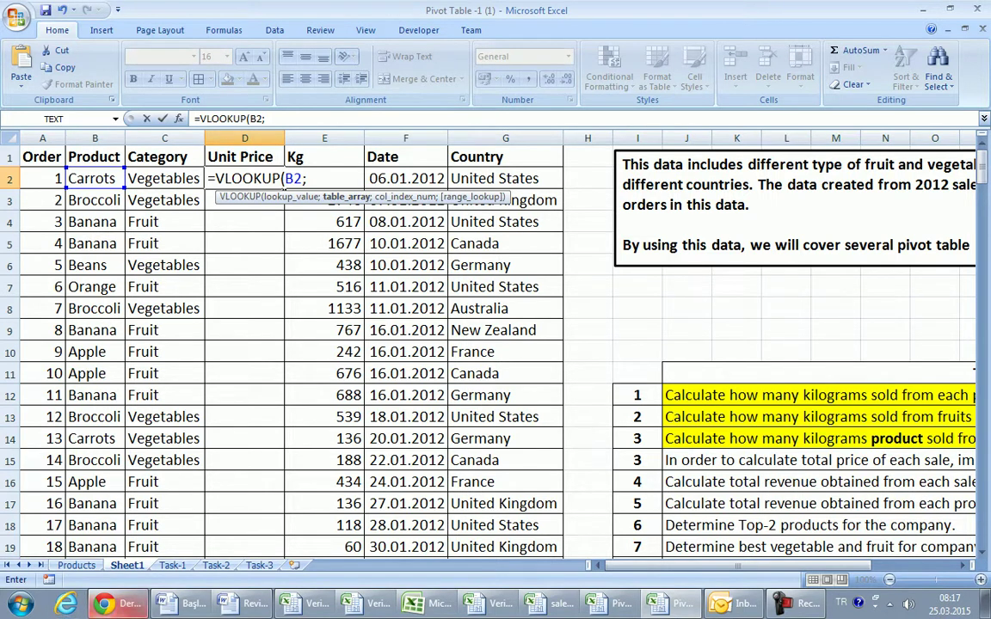
left_click(77, 566)
mouse_move(146, 180)
left_mouse_down()
mouse_move(215, 301)
mouse_move(148, 310)
mouse_move(331, 309)
left_mouse_up()
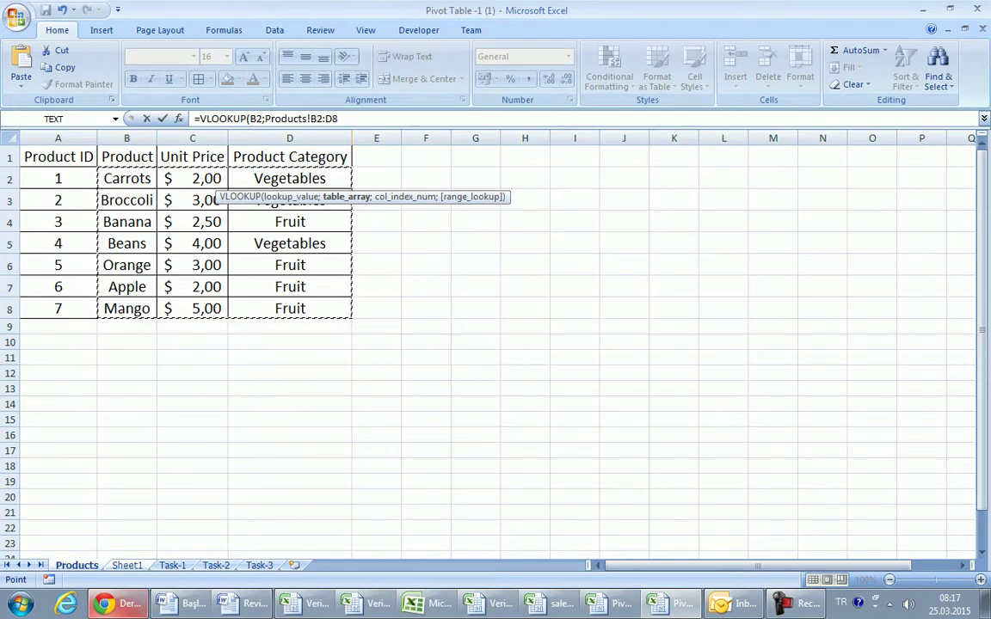
type(";")
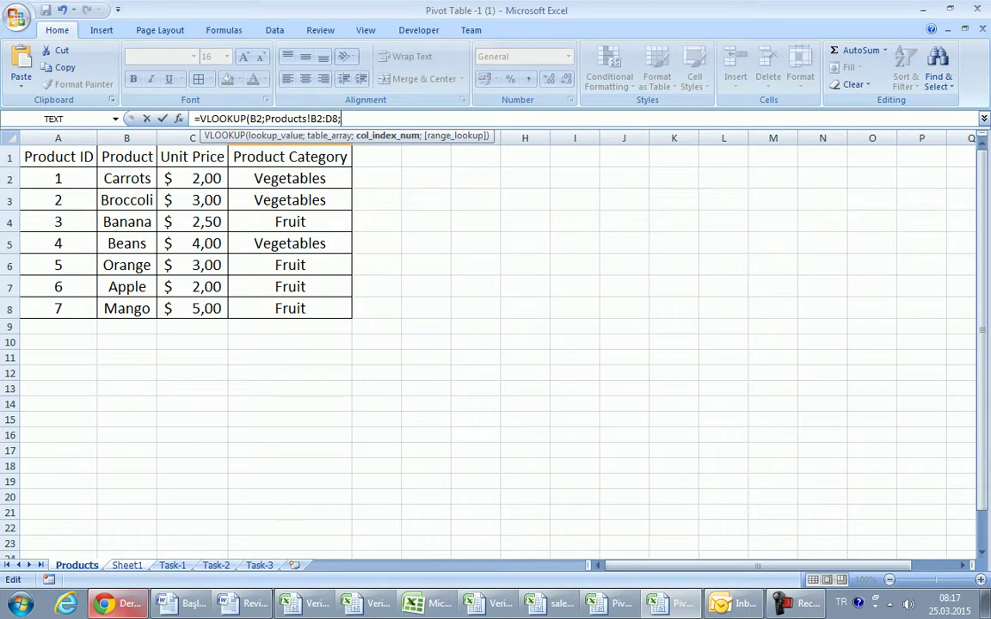
type("2")
type(";")
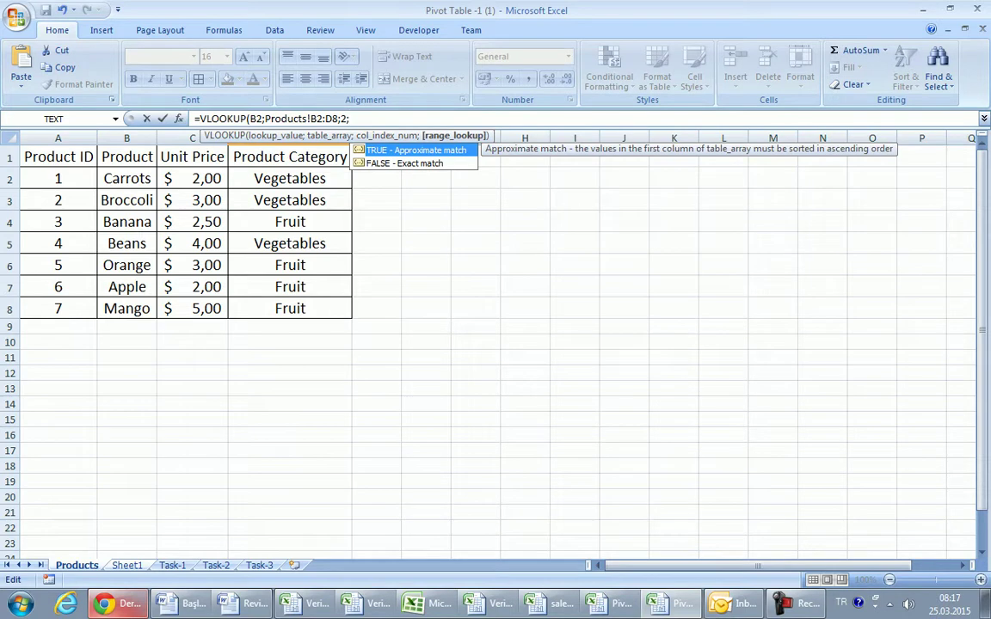
type("FALSE)")
key("Return")
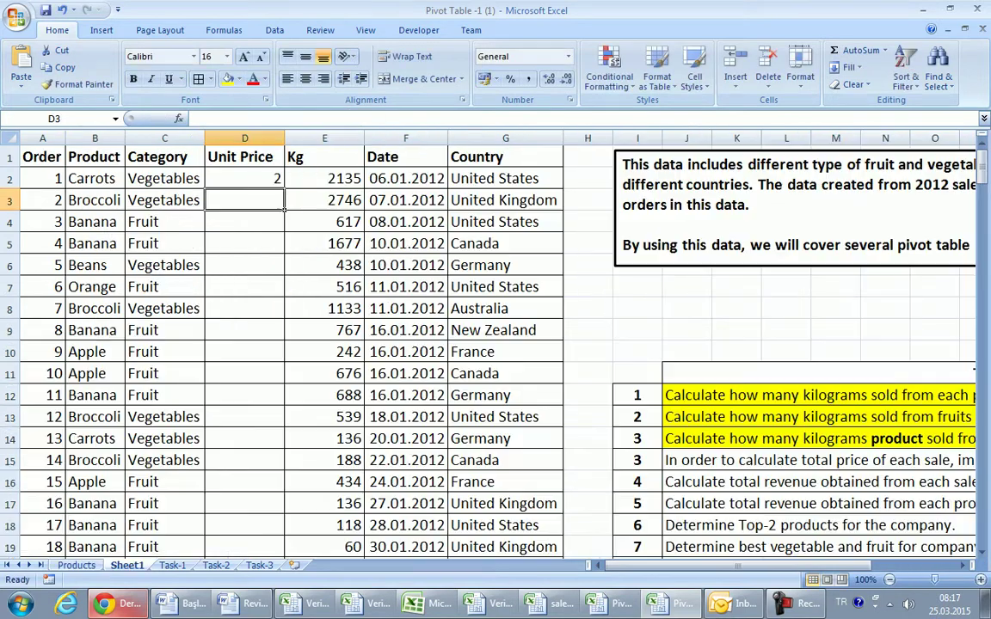
Step: Lock the lookup range as $B$2:$D$8 and fill the formula down the Unit Price column
left_click(274, 180)
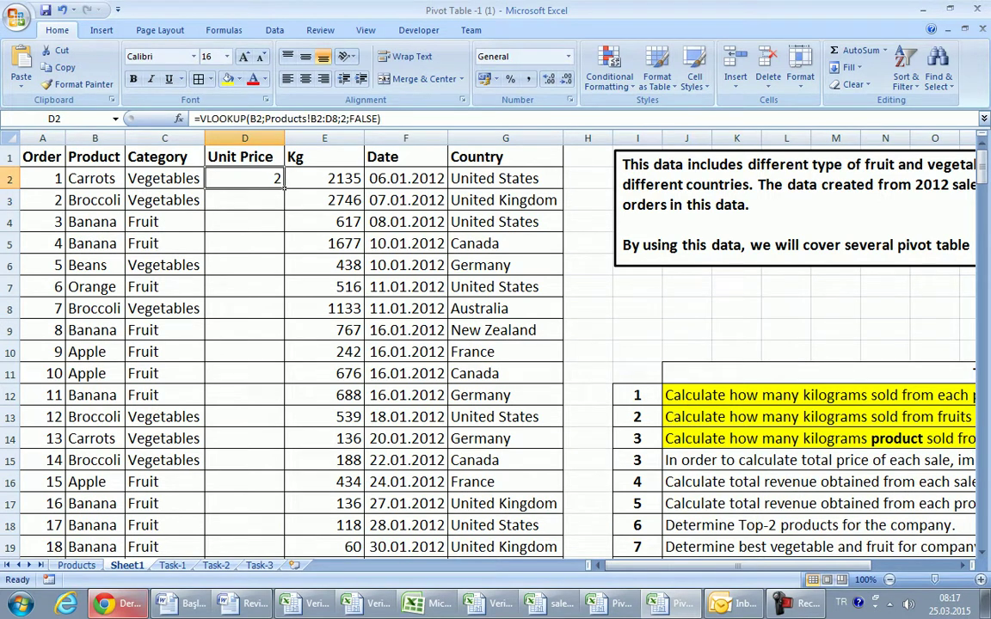
left_click(277, 119)
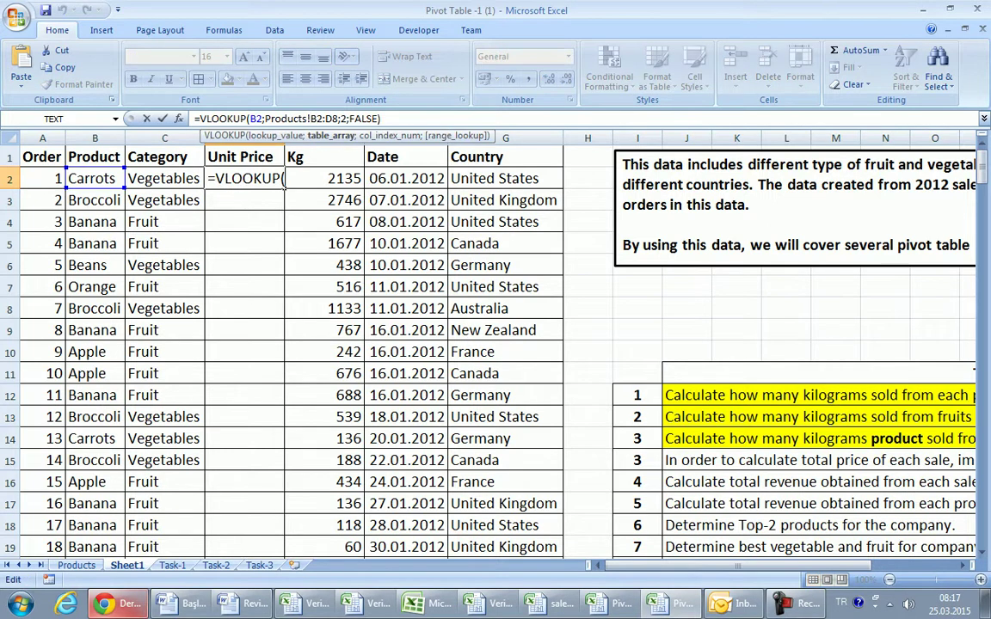
key("F4")
key("Right")
key("Right")
key("F4")
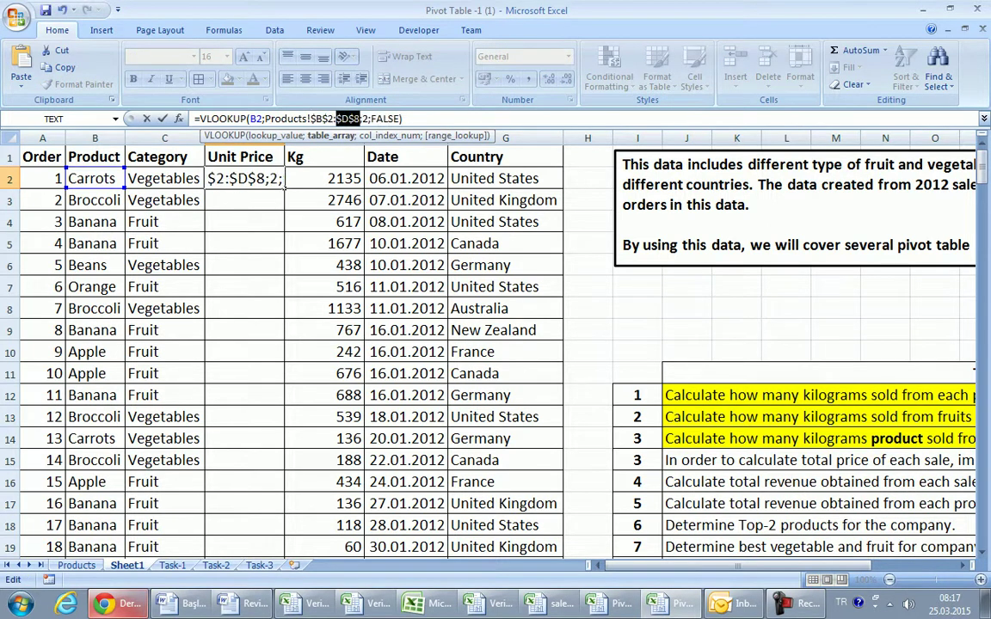
key("Return")
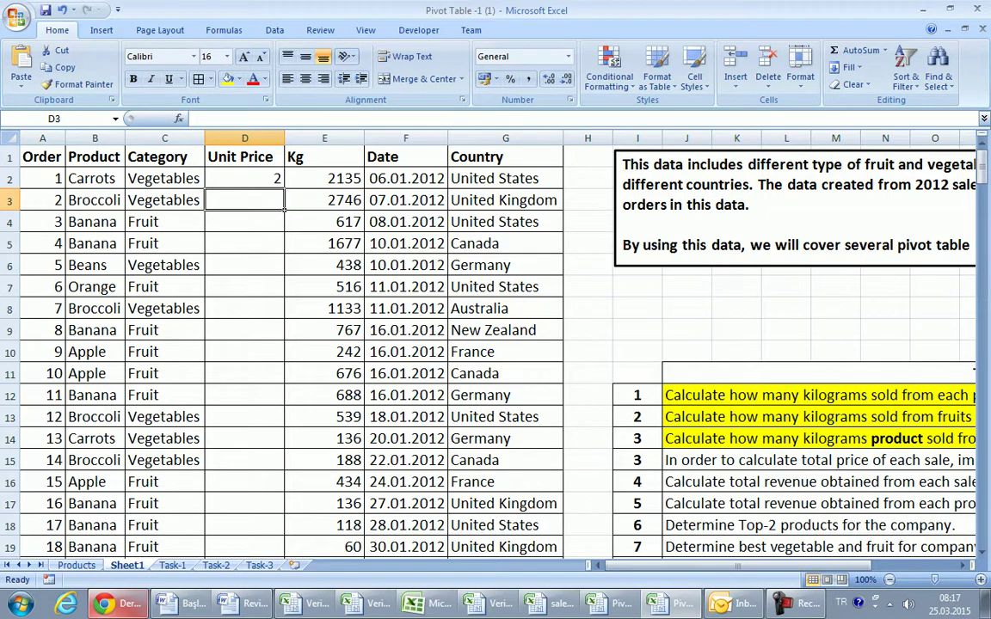
left_click(245, 178)
double_click(284, 184)
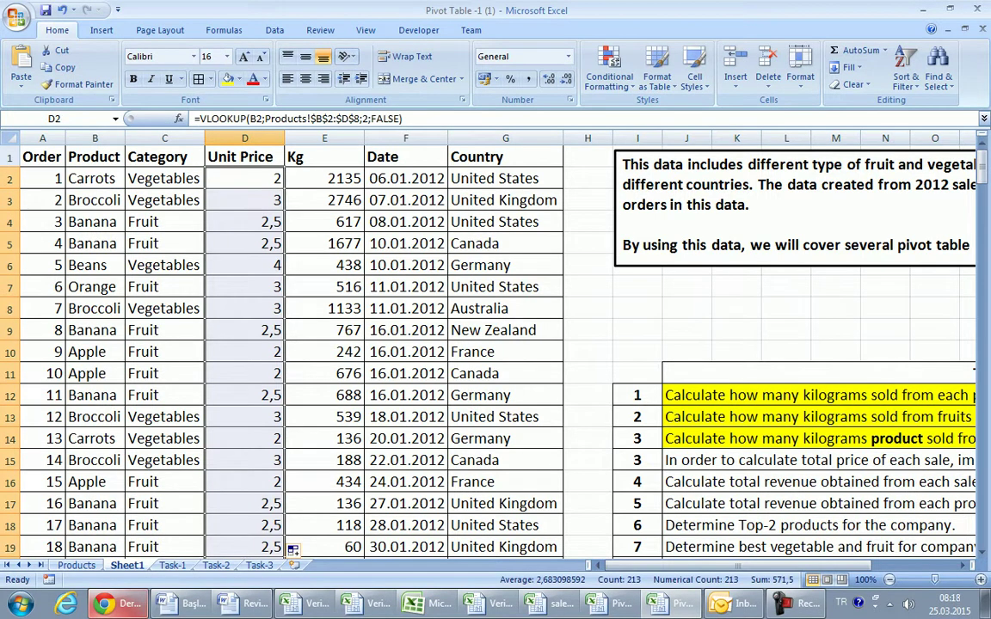
Step: Mark the unit-price task in J15 done with yellow fill
left_click(731, 460)
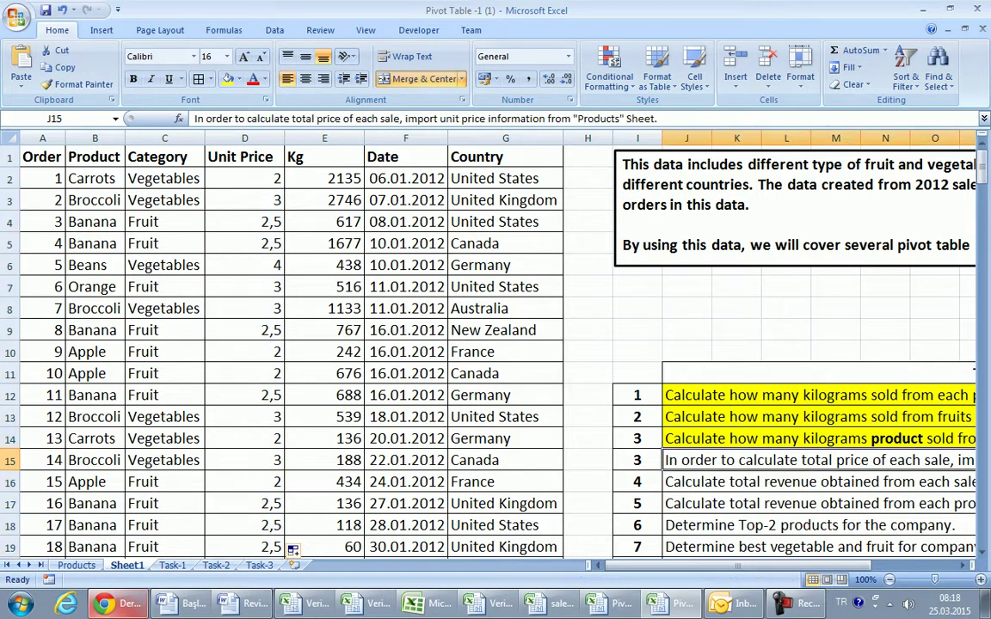
left_click_drag(707, 565, 742, 566)
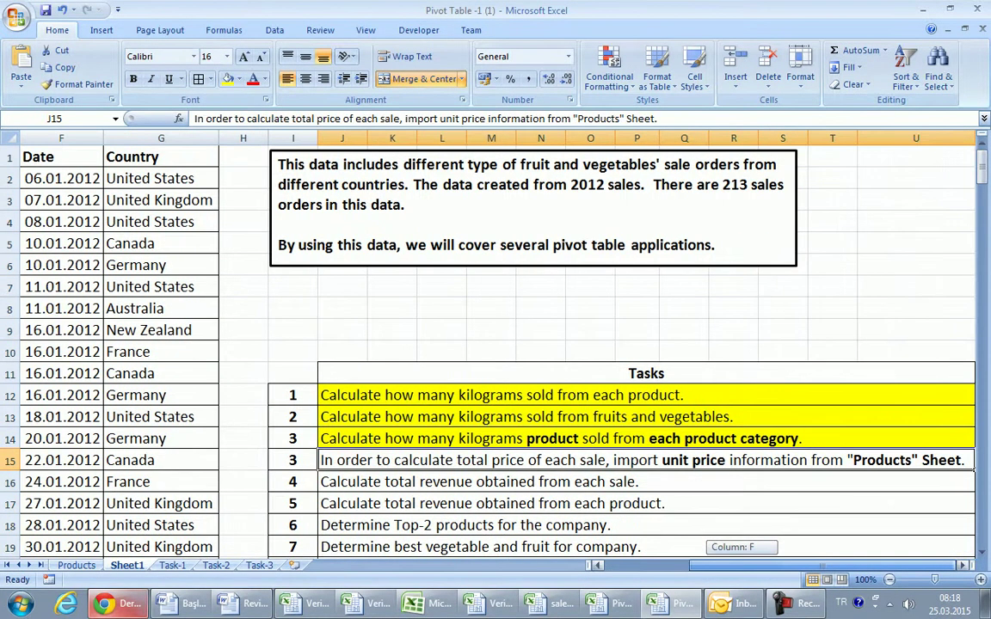
left_click(228, 78)
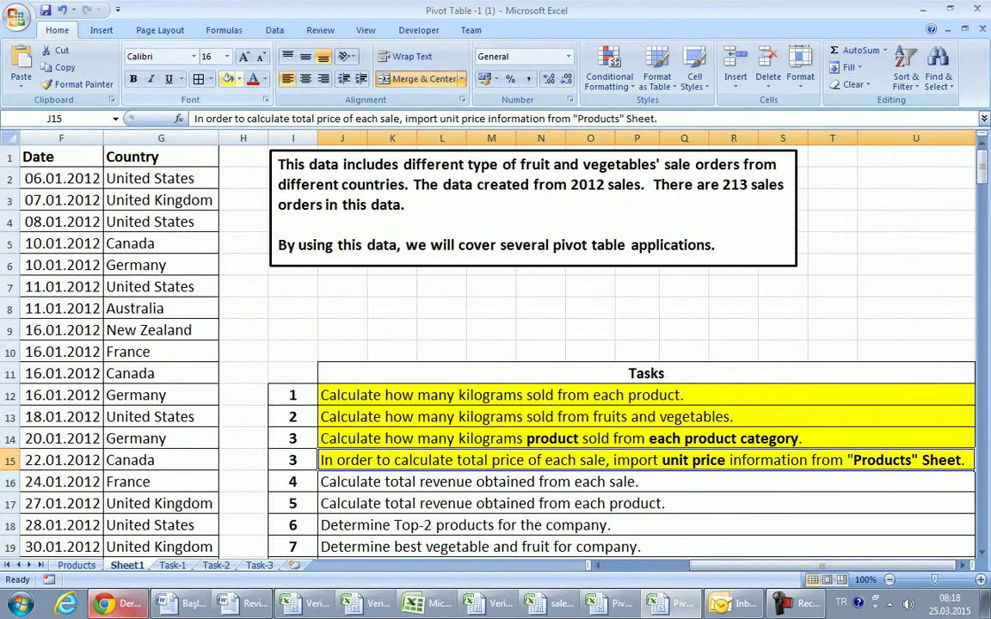
Step: Insert a Revenue column before the Date column
scroll(495, 344, "left", 2)
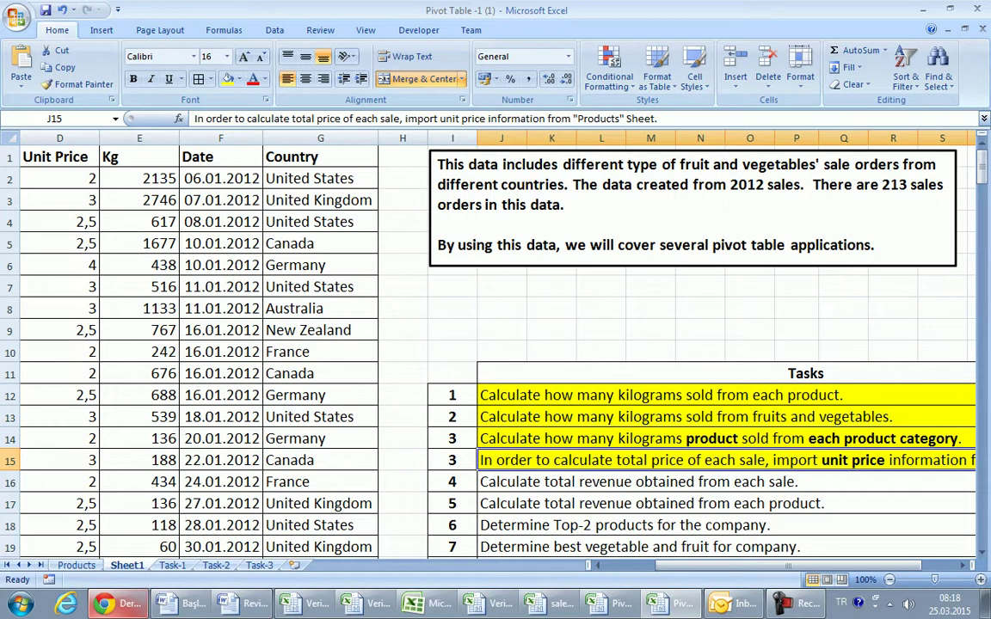
scroll(496, 344, "left", 1)
scroll(496, 345, "left", 2)
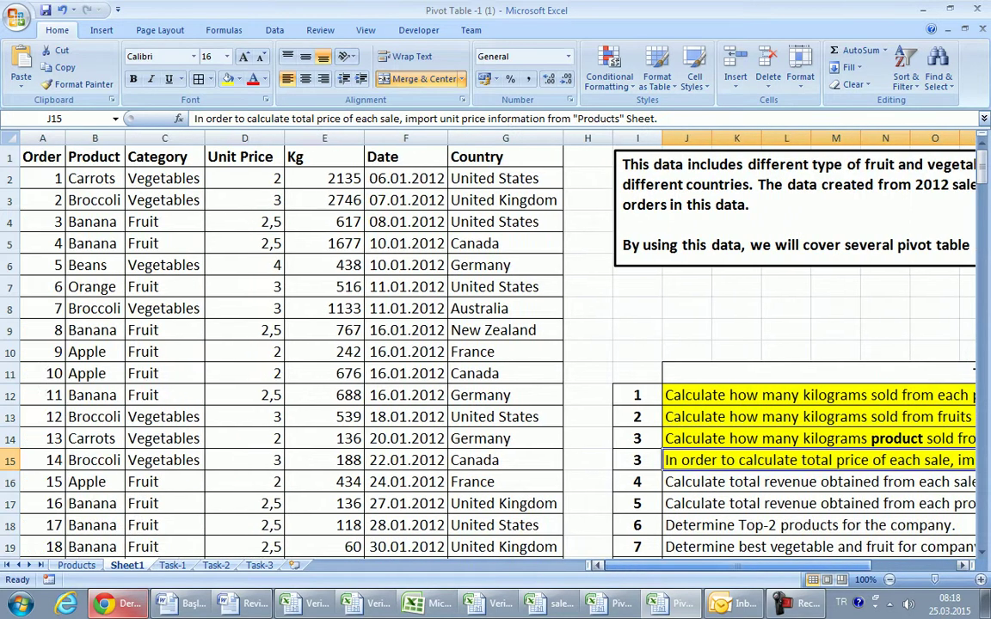
left_click(405, 138)
right_click(382, 138)
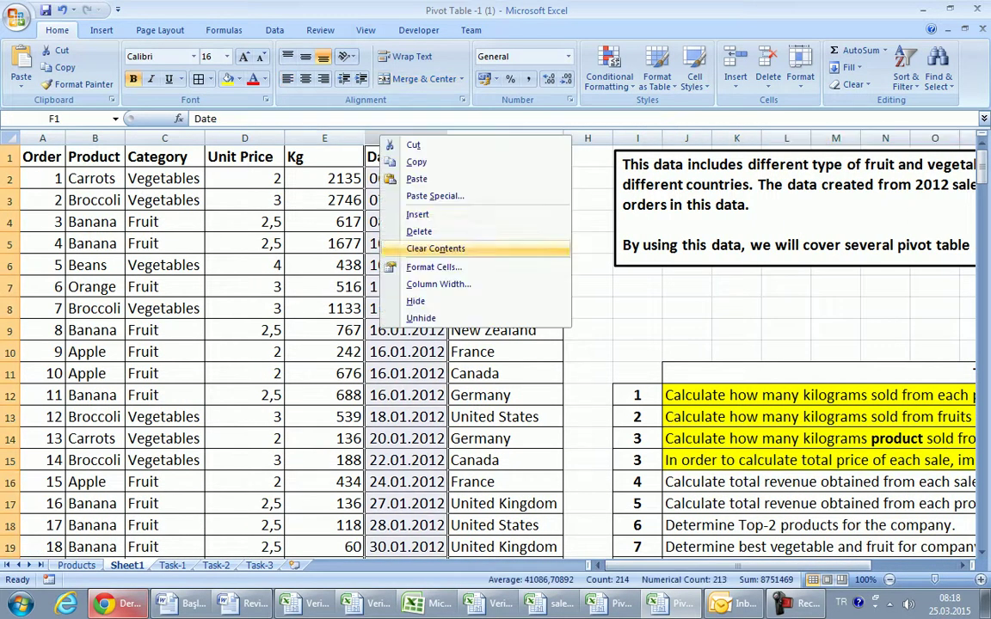
left_click(417, 215)
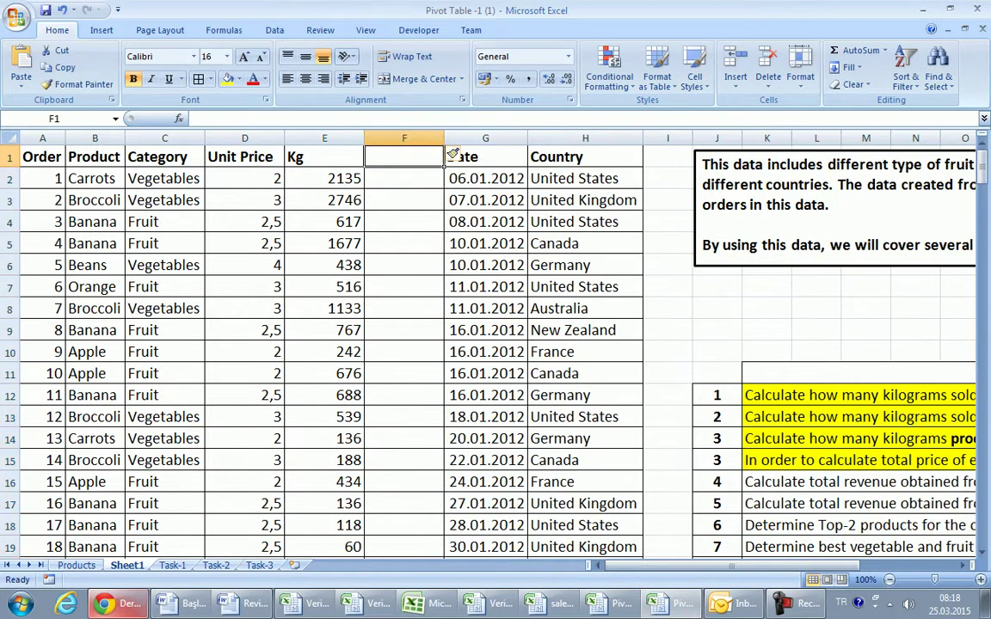
type("T")
key("BackSpace")
type("Revenue")
key("Return")
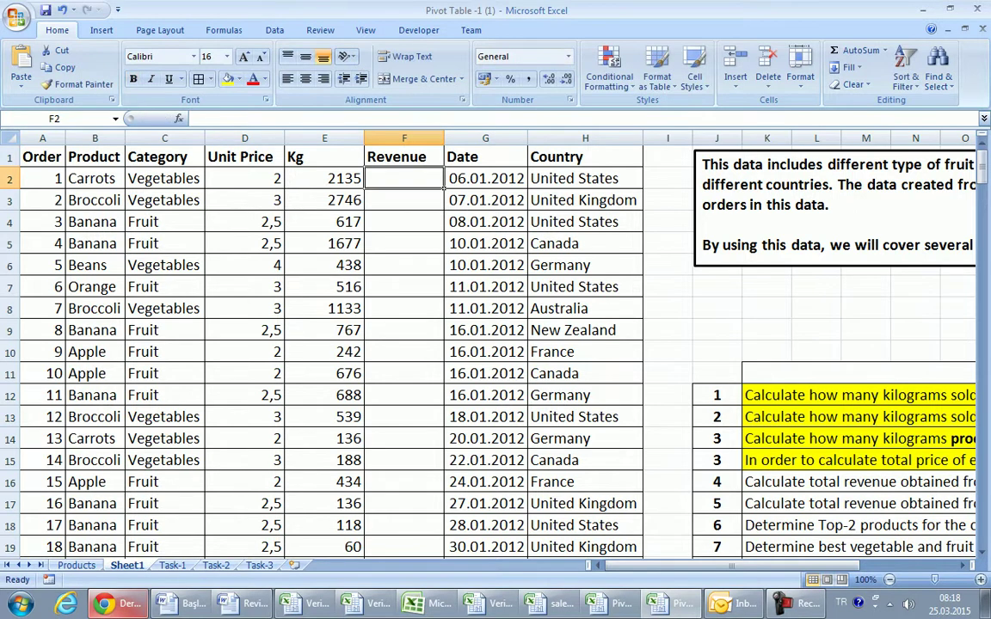
Step: Fill Revenue with =E2*D2 down column F, formatted as $ Accounting and autofitted
type("=")
key("Left")
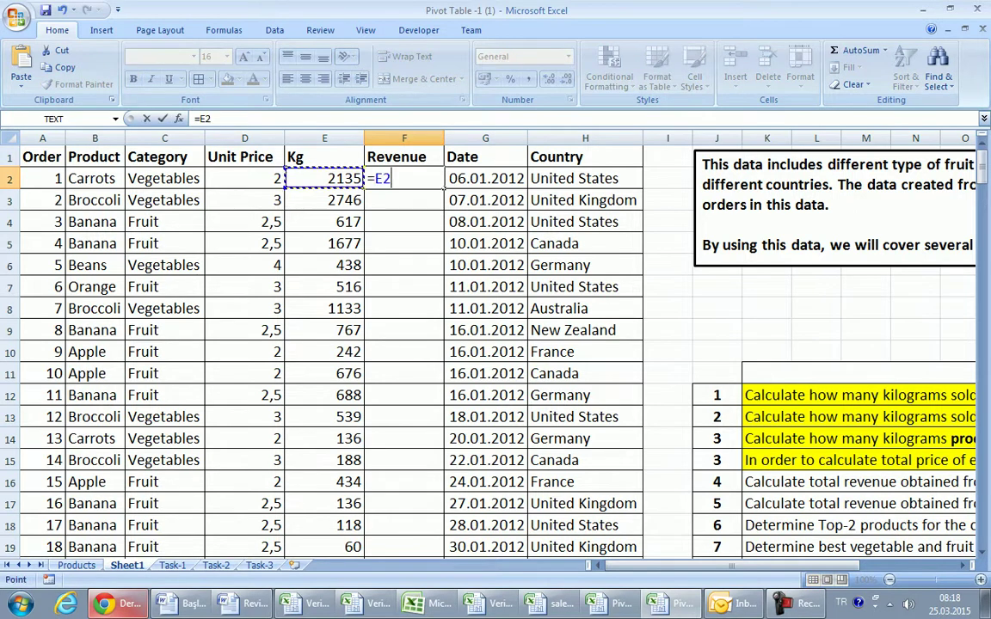
type("*")
key("Left")
key("Left")
key("Return")
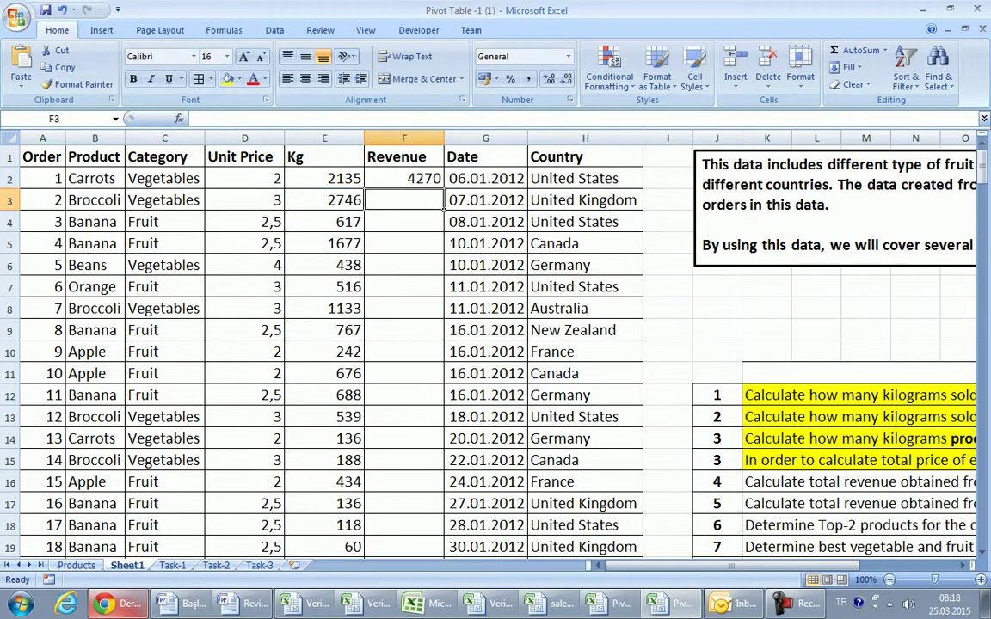
left_click(404, 178)
double_click(444, 184)
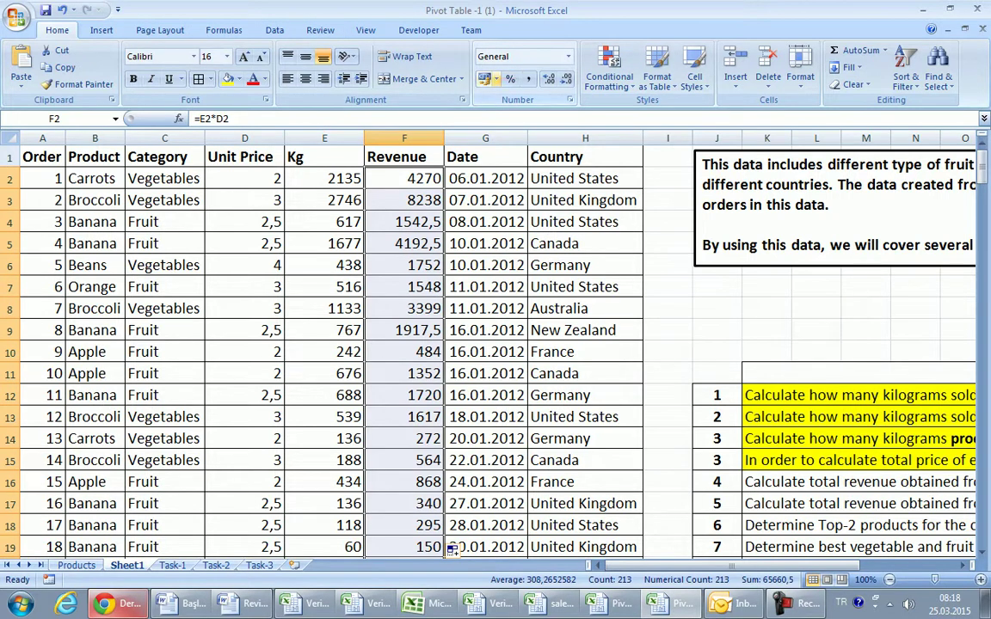
left_click(497, 79)
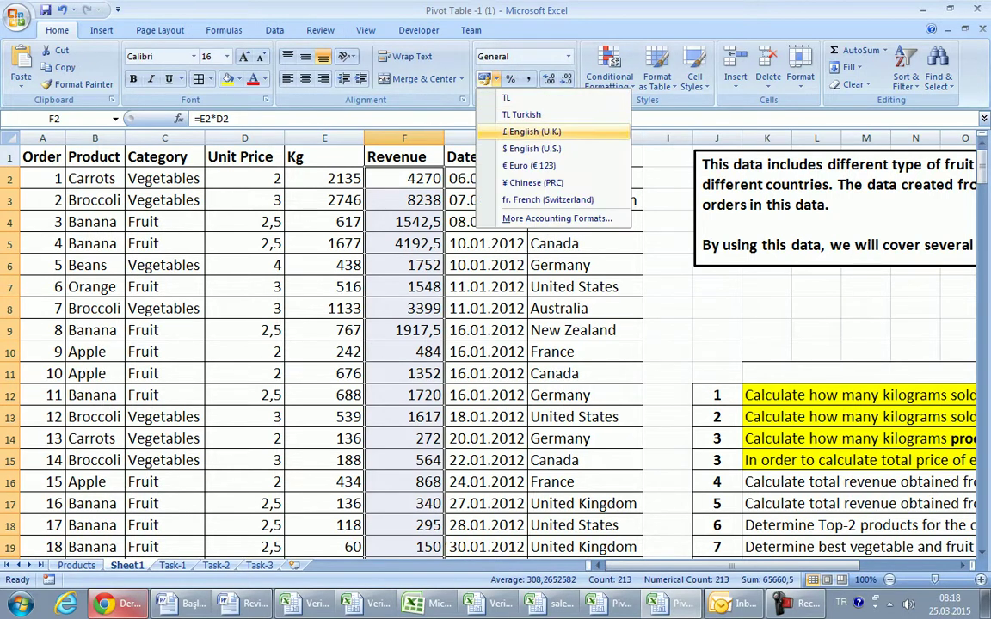
left_click(531, 149)
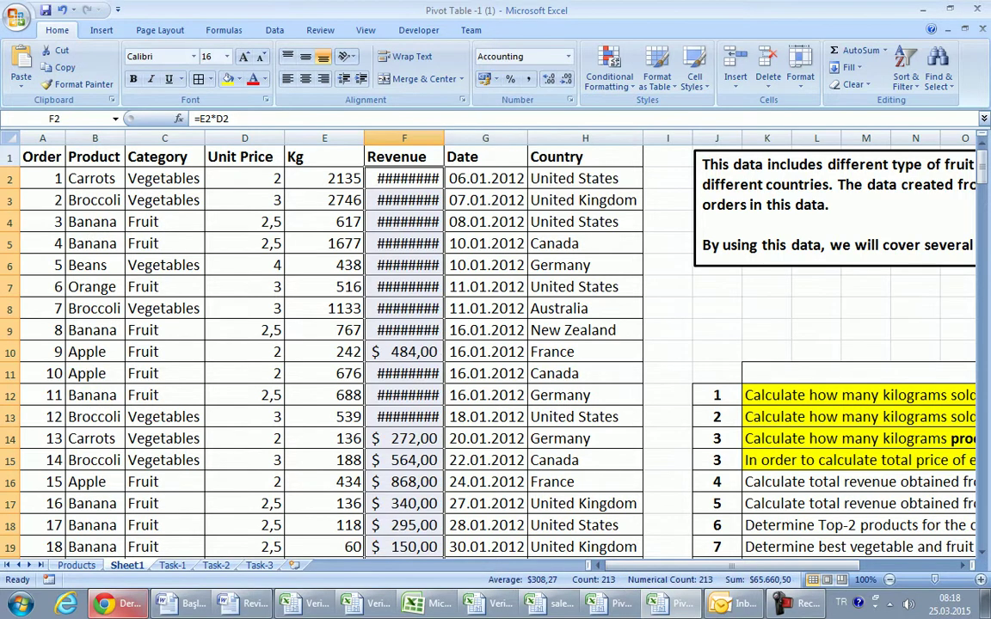
double_click(446, 139)
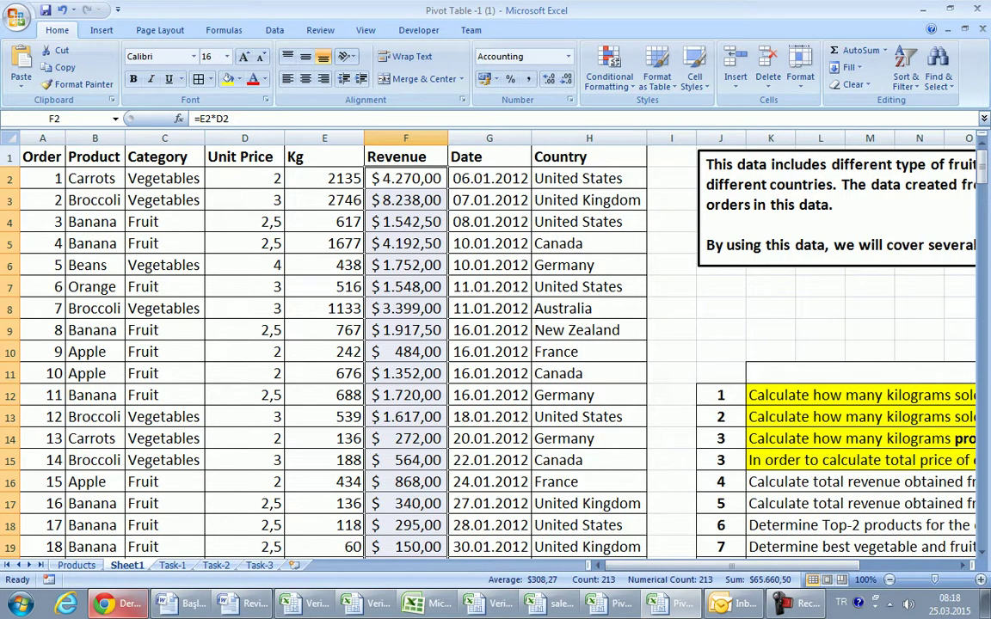
Step: Format all Unit Price values as U.S. dollar accounting
left_click(281, 178)
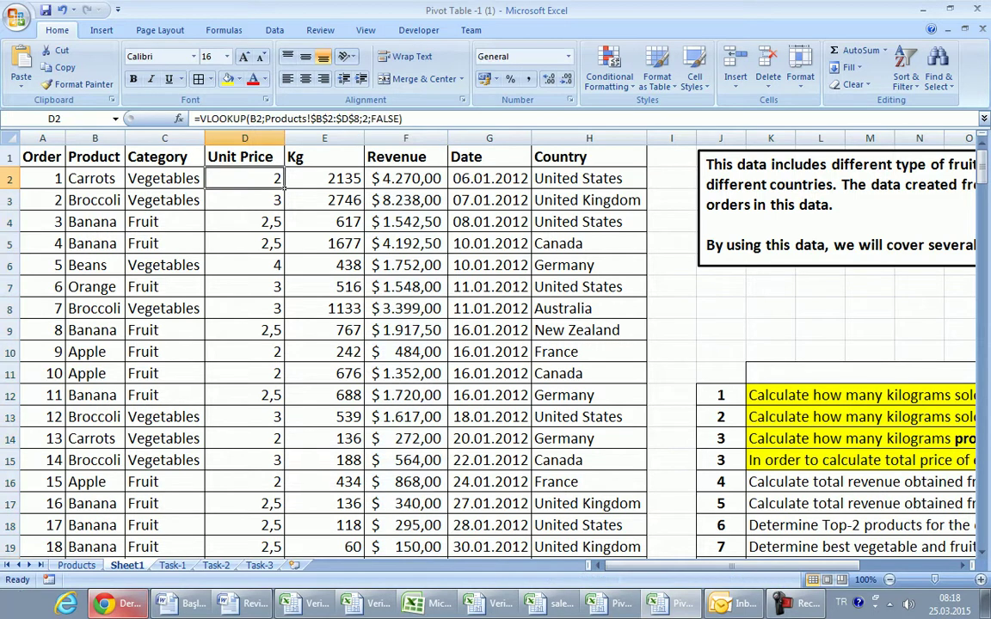
left_click_drag(275, 178, 277, 200)
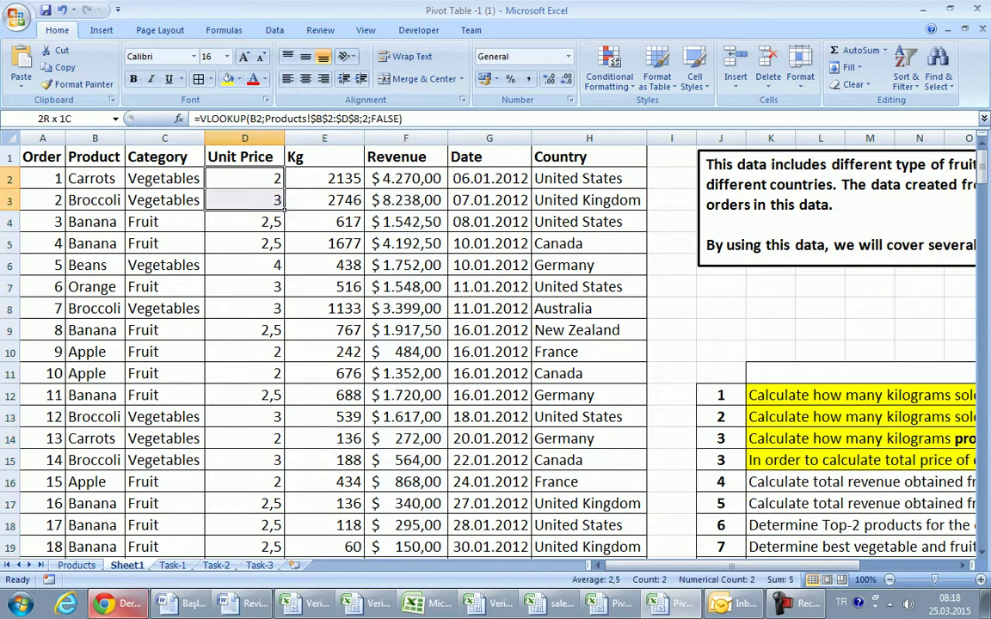
key("ctrl+shift+Down")
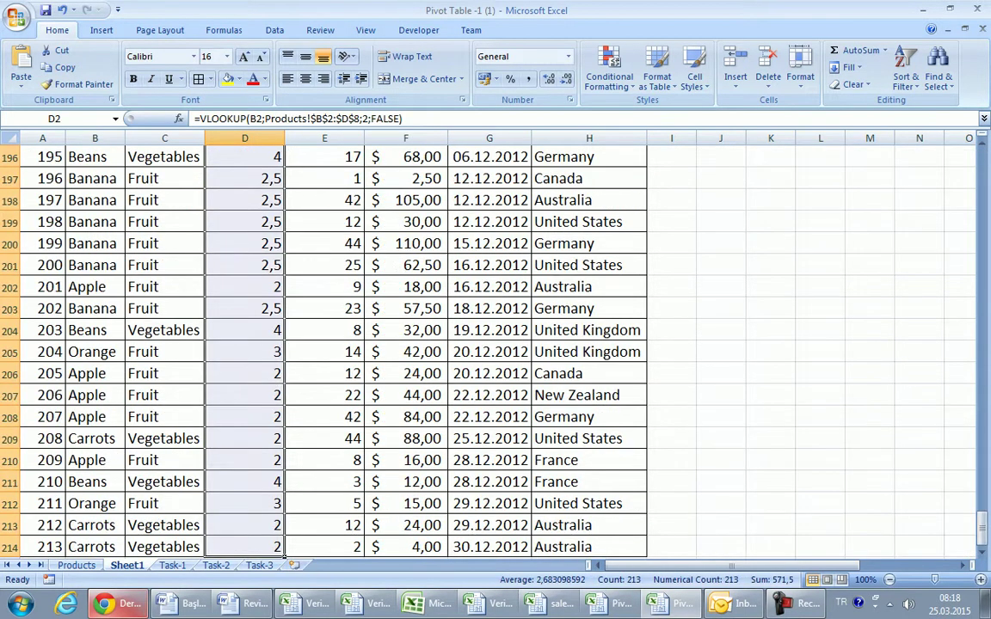
left_click_drag(982, 516, 981, 167)
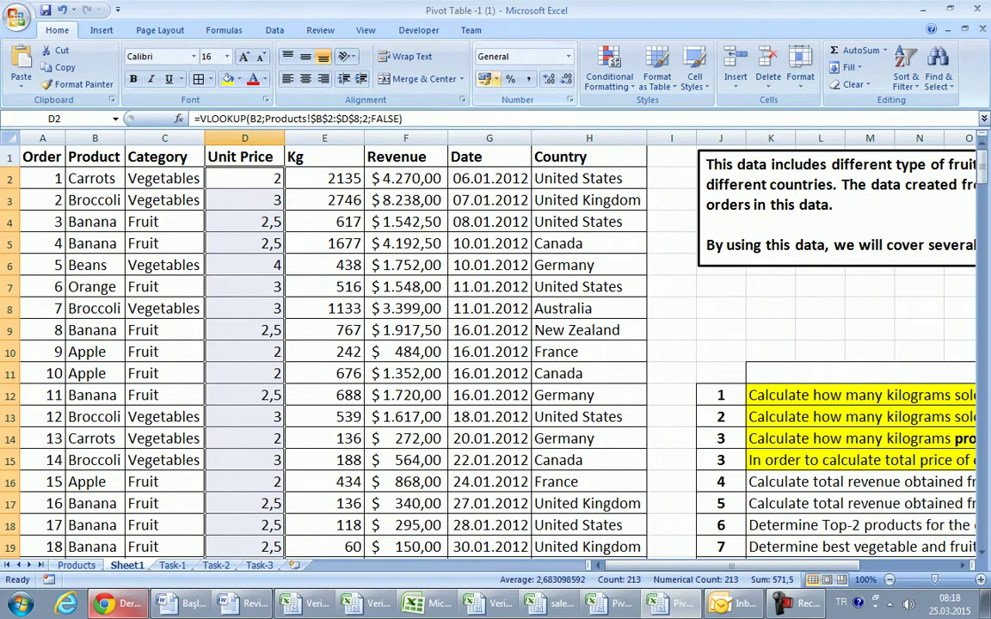
left_click(495, 78)
left_click(532, 148)
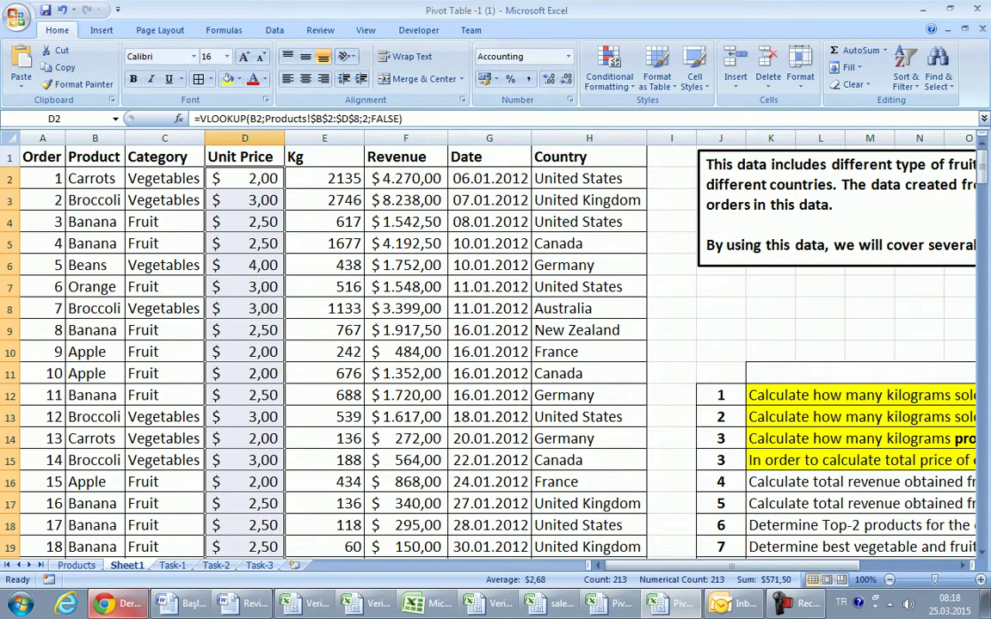
left_click(443, 266)
Step: Mark the revenue-per-sale task done with yellow fill
left_click_drag(714, 565, 800, 565)
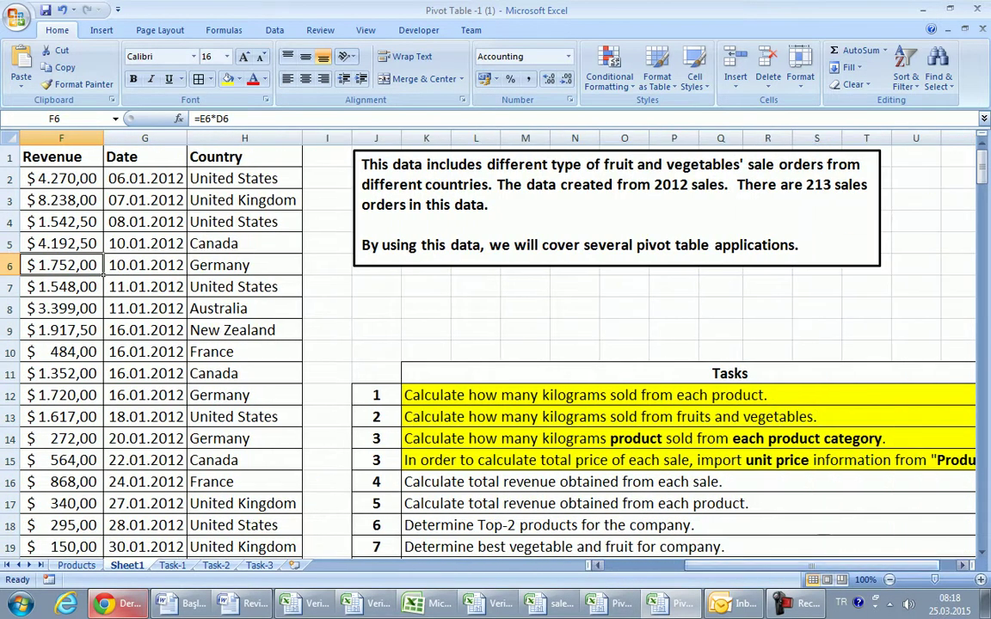
left_click(559, 482)
left_click(228, 78)
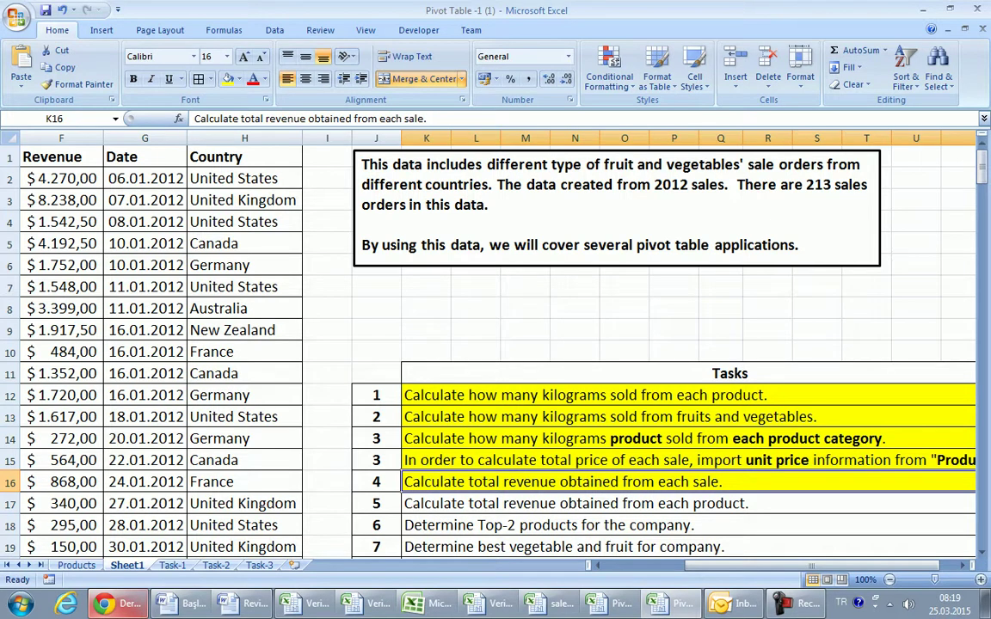
left_click(560, 503)
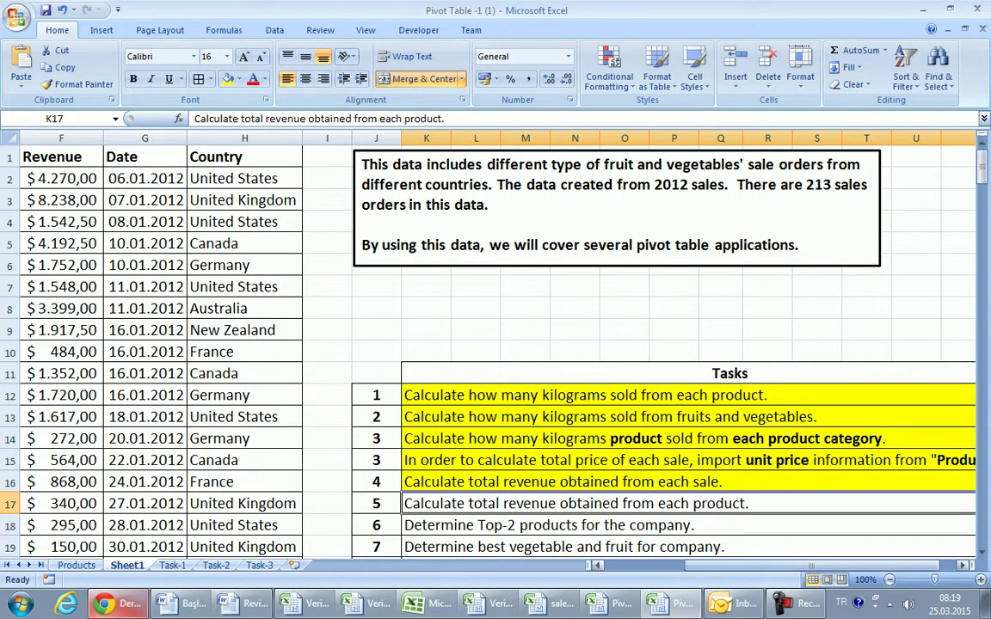
Step: Select the whole sales table A1:H214 starting from A1
key("ctrl+Home")
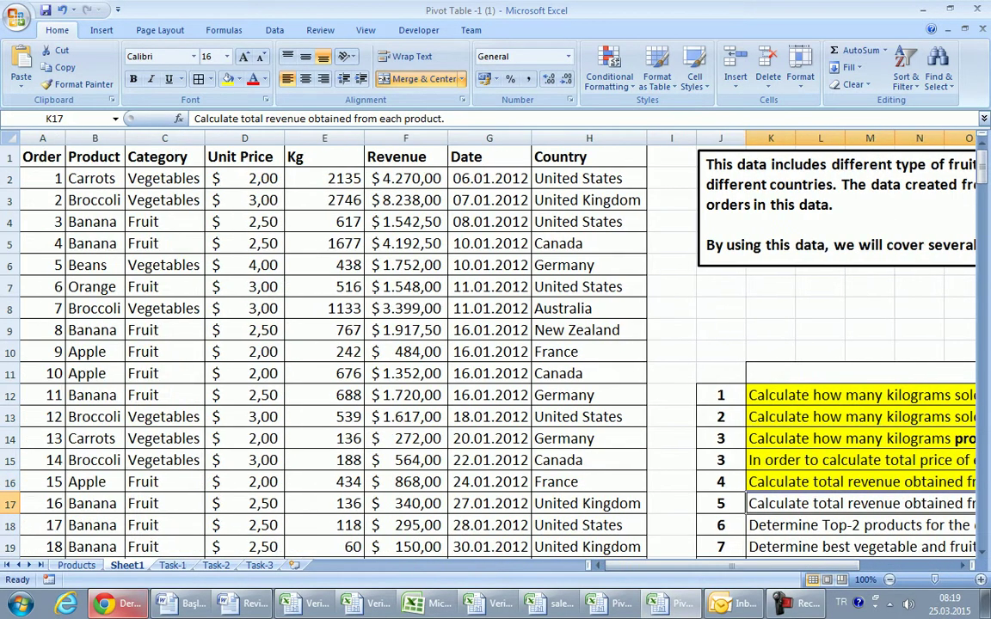
key("ctrl+shift+Right")
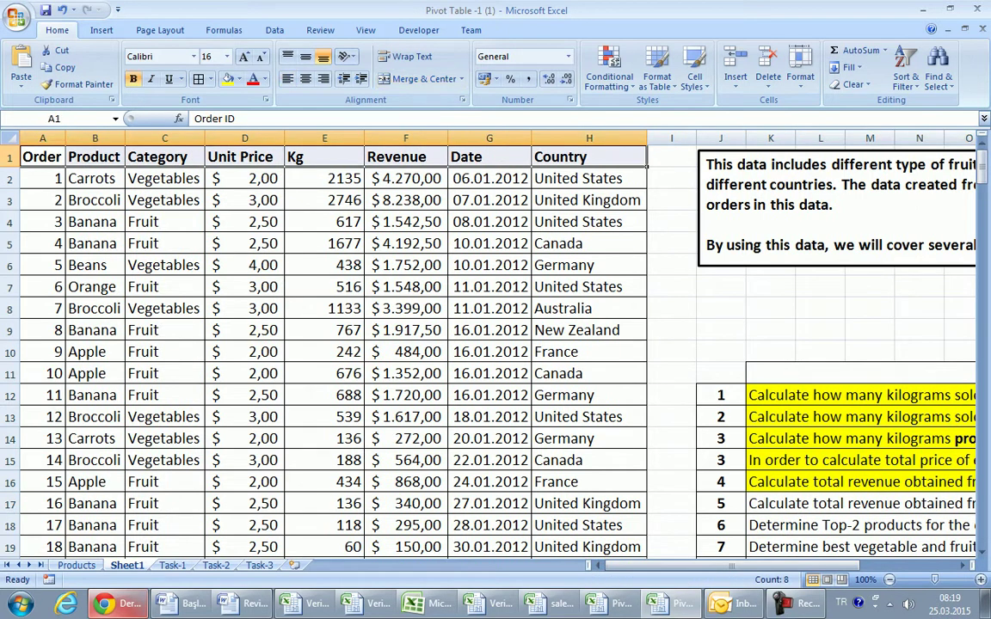
key("ctrl+shift+Down")
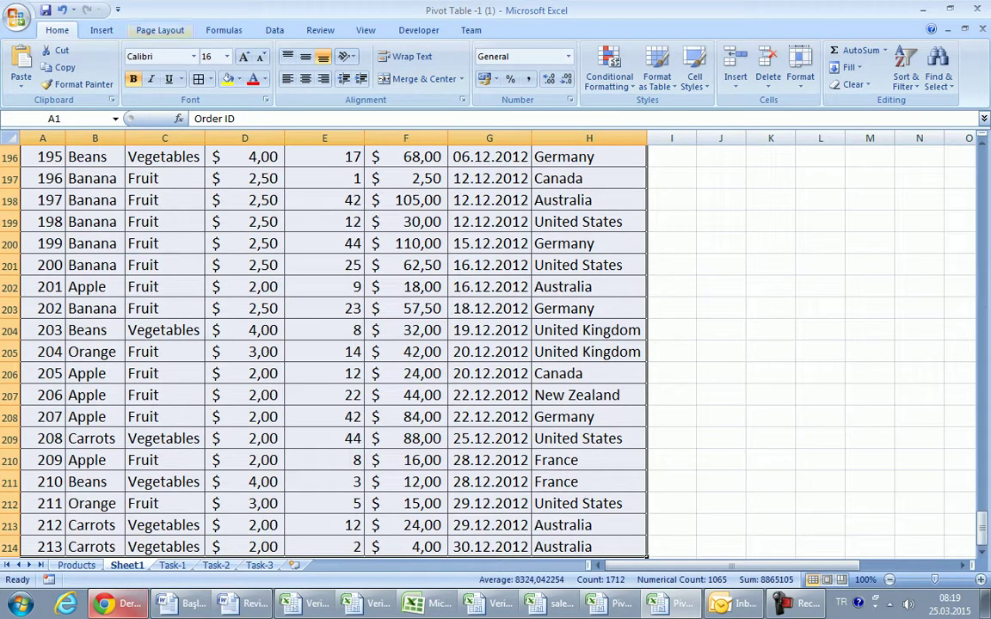
Step: Create a PivotTable from Sheet1!$A$1:$H$214 on a new worksheet and refresh its field list
left_click(102, 31)
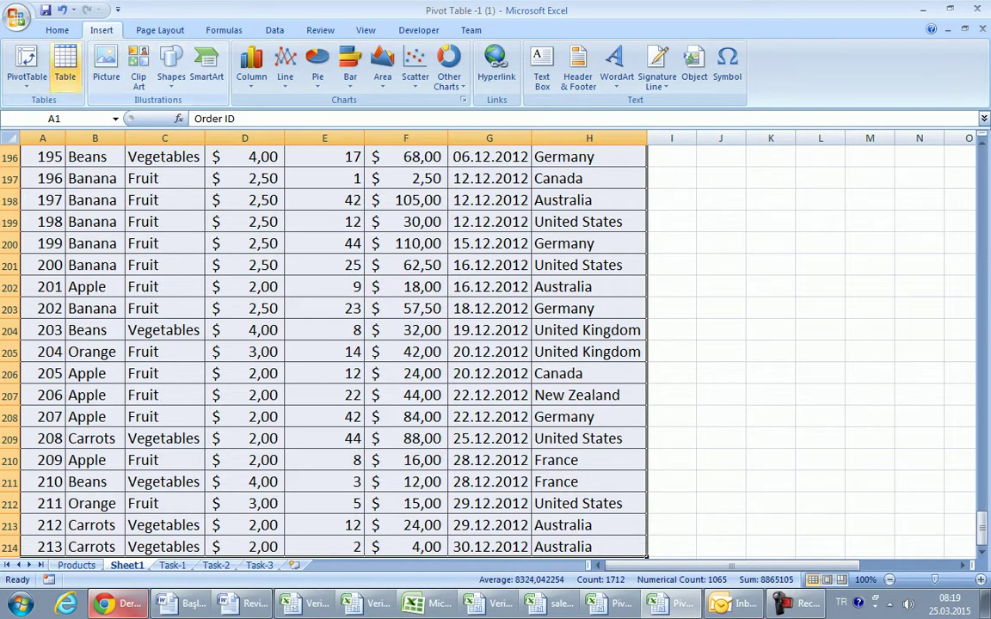
left_click(27, 62)
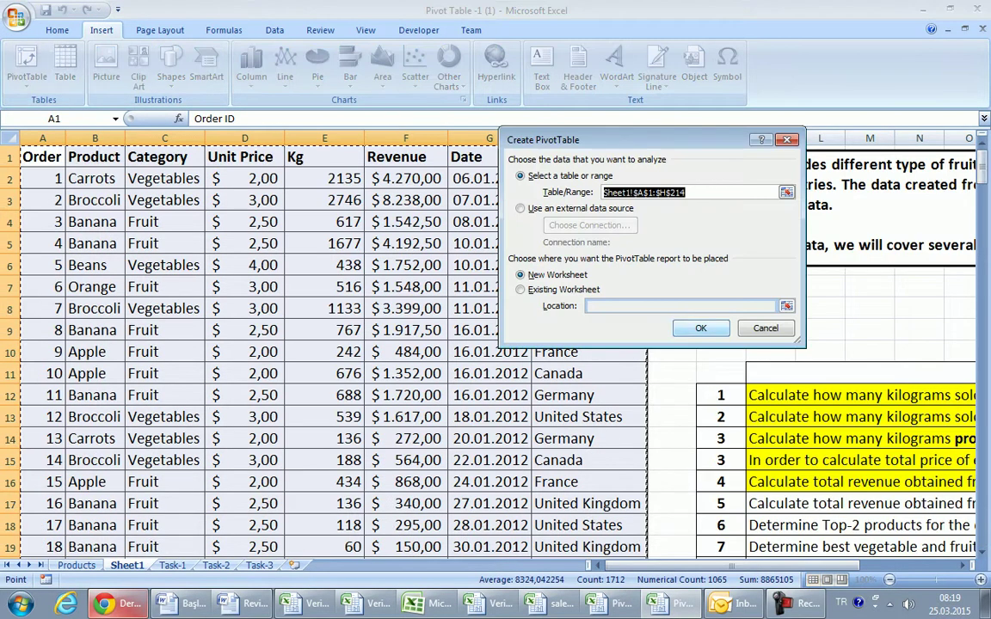
left_click(701, 328)
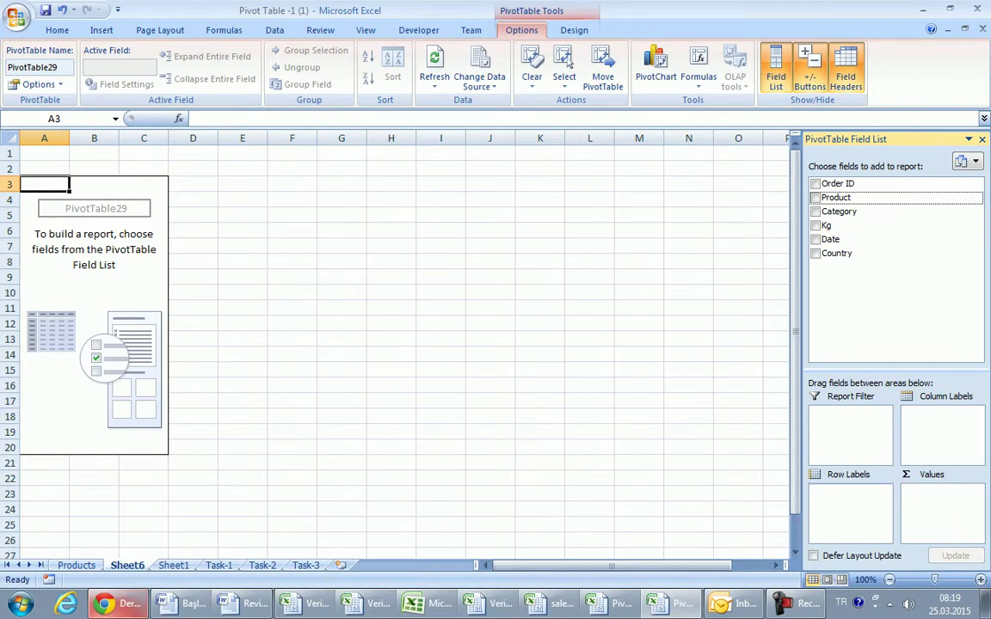
key("space")
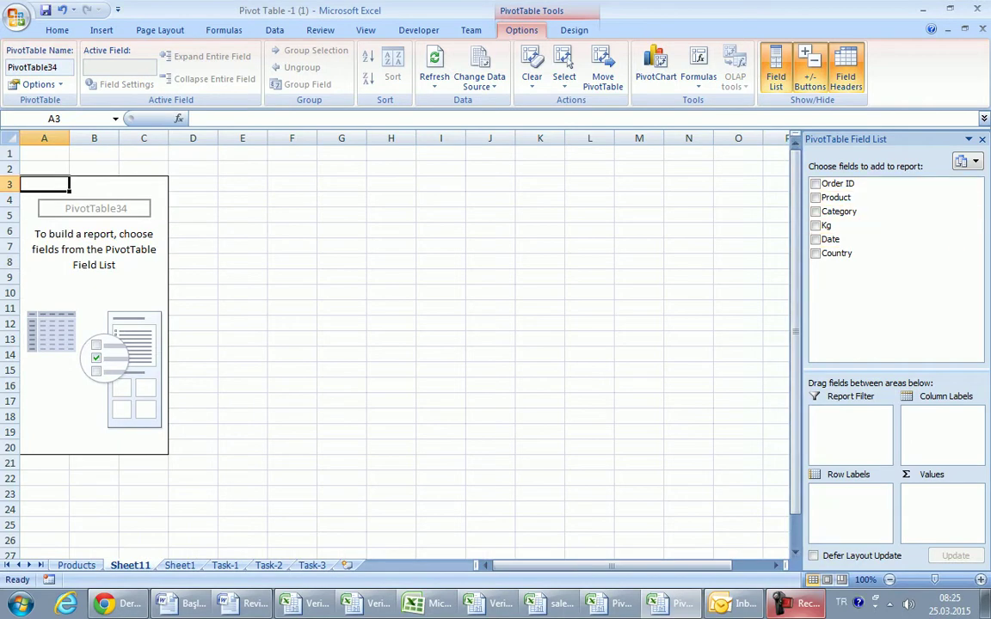
left_click(440, 184)
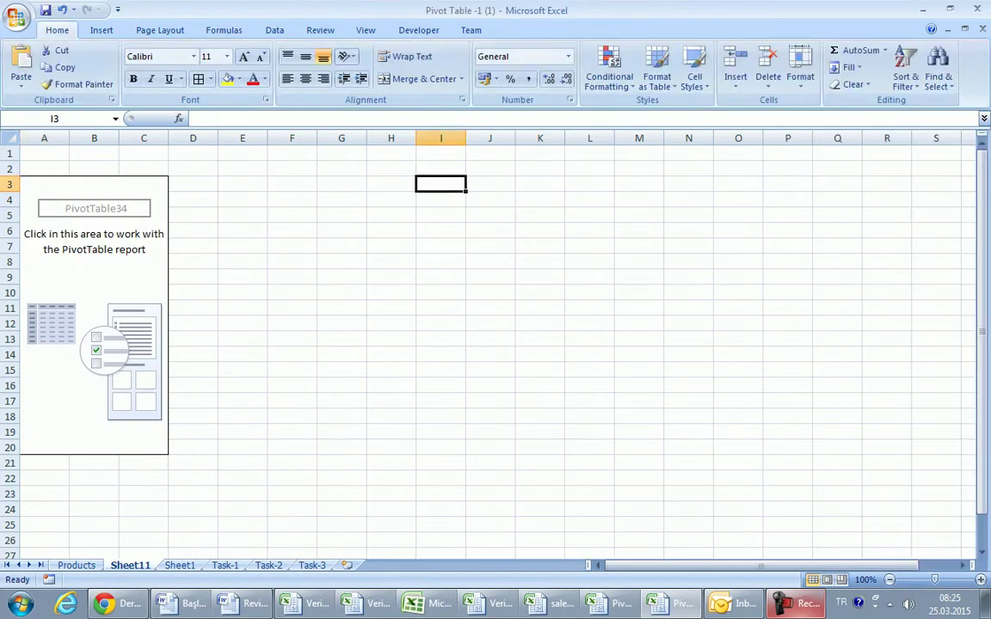
left_click(144, 199)
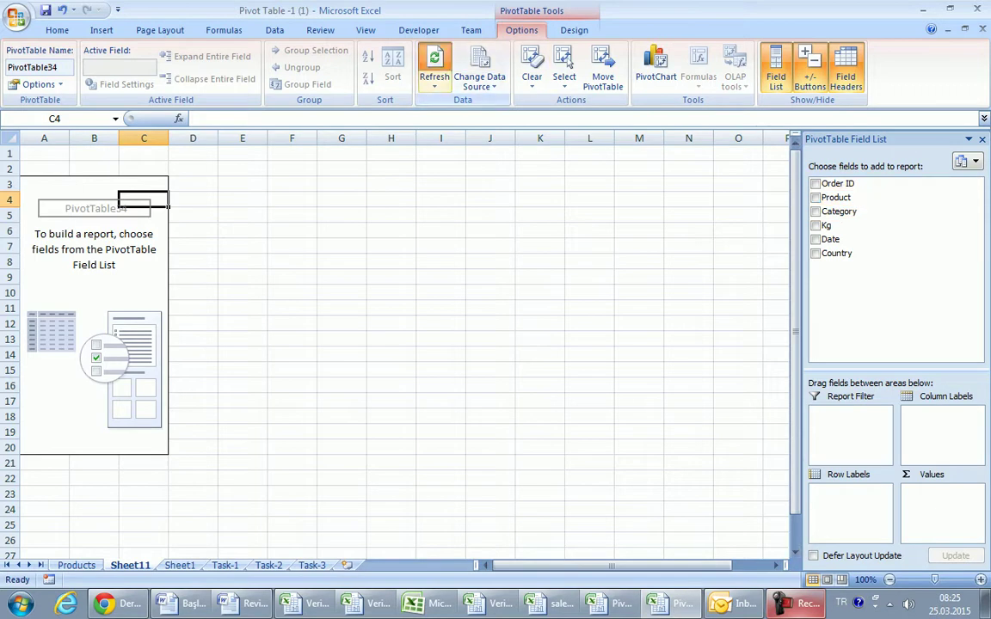
left_click(435, 64)
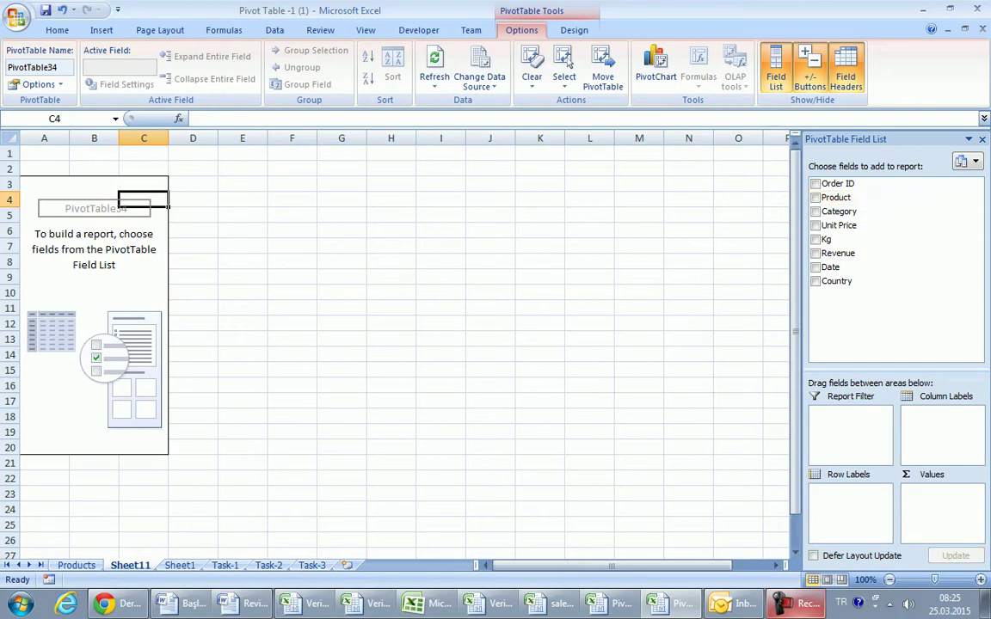
key("Up")
key("Left")
key("Left")
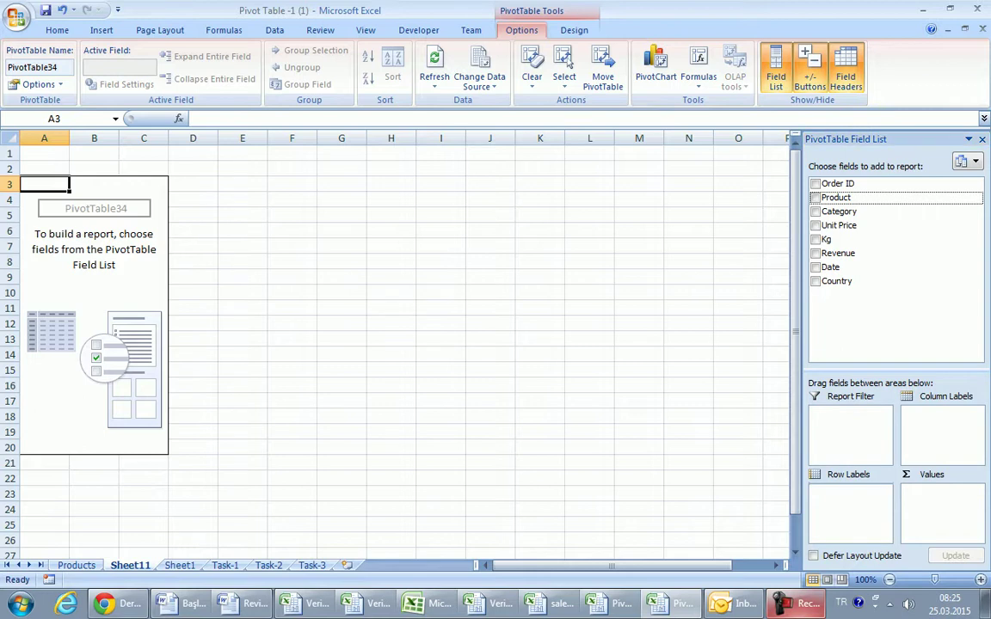
Step: Sum Revenue by Product in the pivot and merge-and-centre A2:B2 above it
left_click(815, 197)
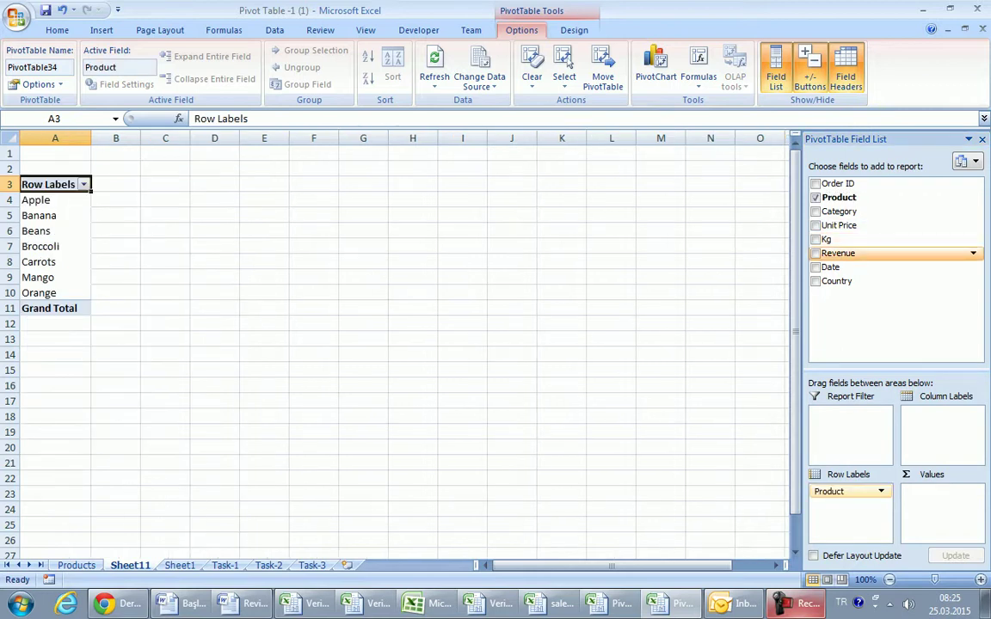
left_click(815, 253)
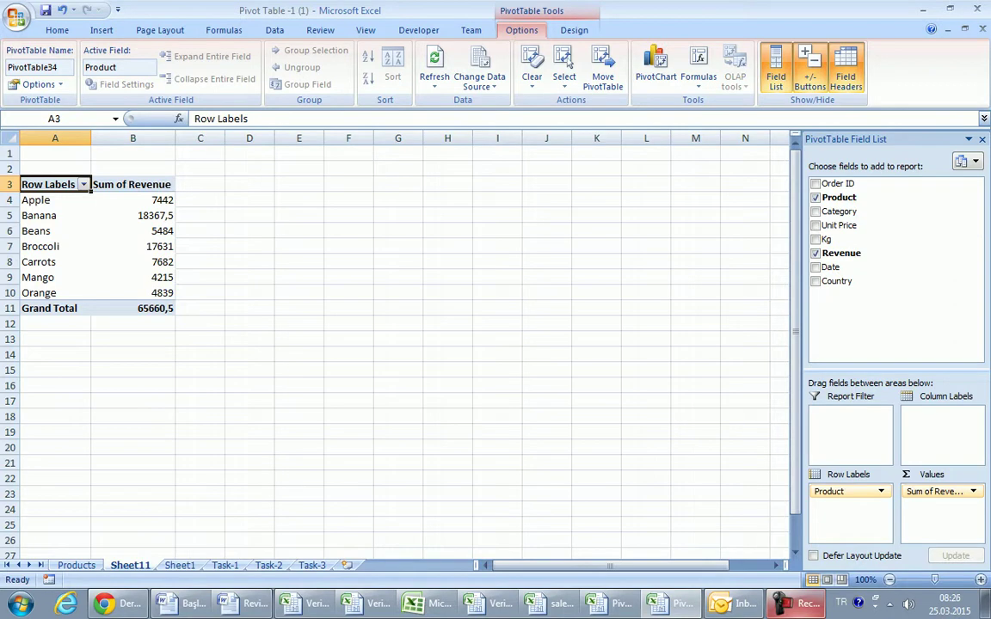
left_click_drag(55, 168, 133, 168)
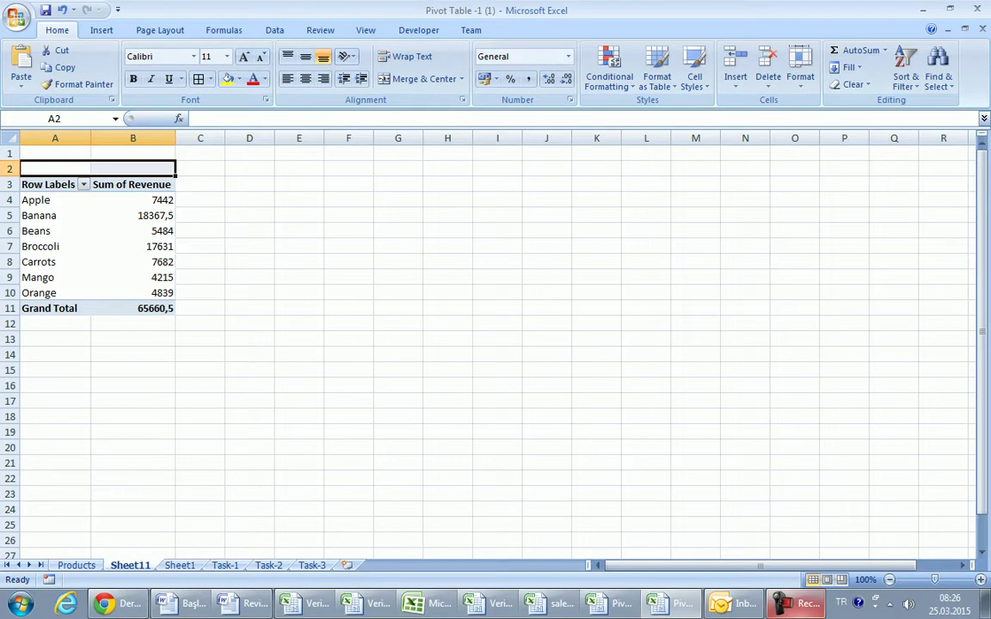
left_click(421, 78)
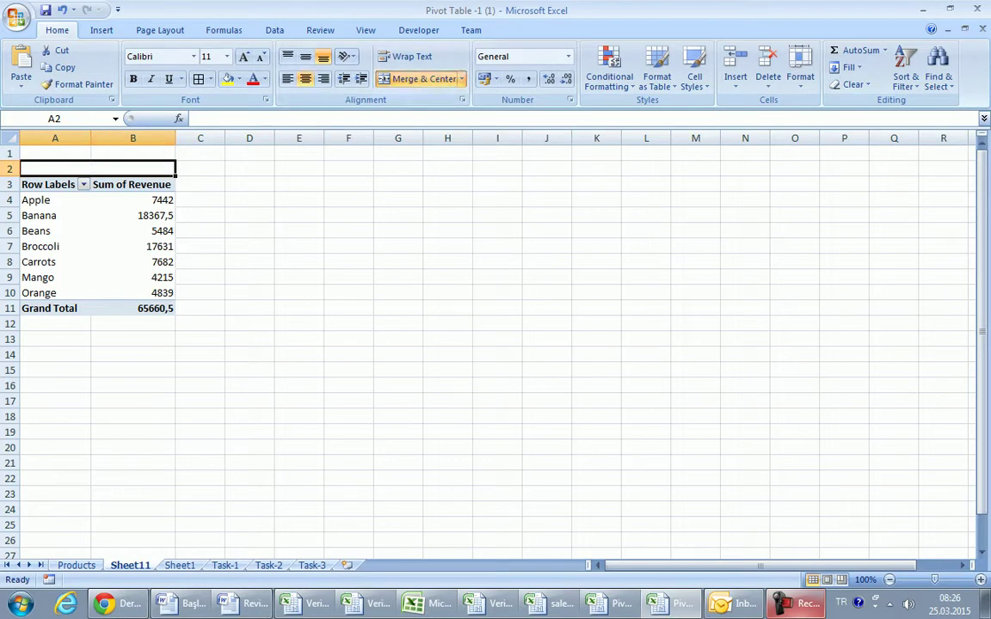
Step: Start typing the Task- title into the merged cell
type("tASK")
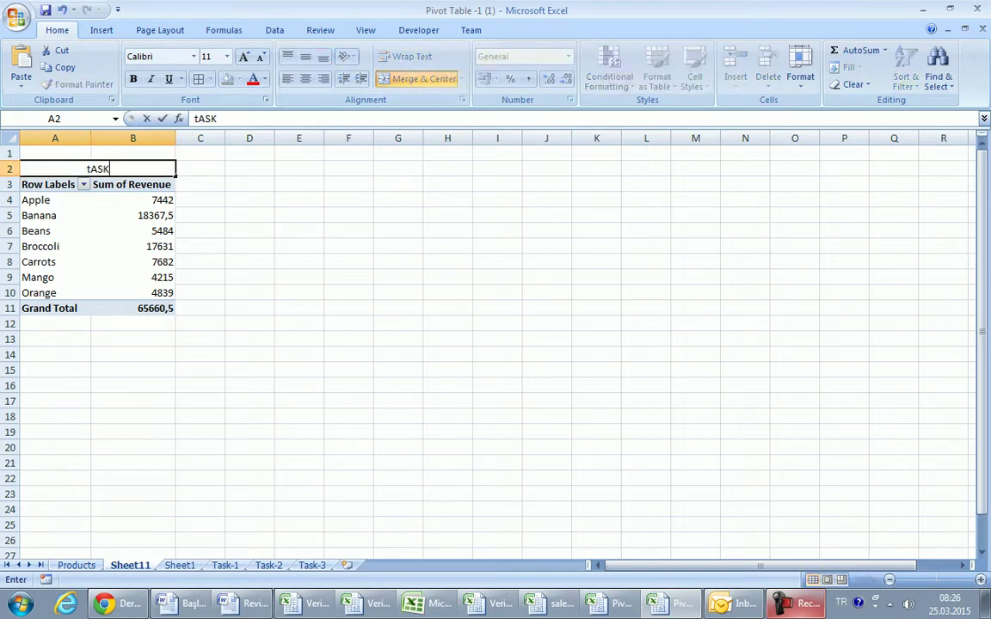
key("BackSpace")
key("BackSpace")
key("BackSpace")
key("BackSpace")
type("Task")
type("-3")
key("BackSpace")
Step: Finish the pivot title as Task-4
type("4")
left_click(249, 215)
left_click(97, 168)
left_click(250, 308)
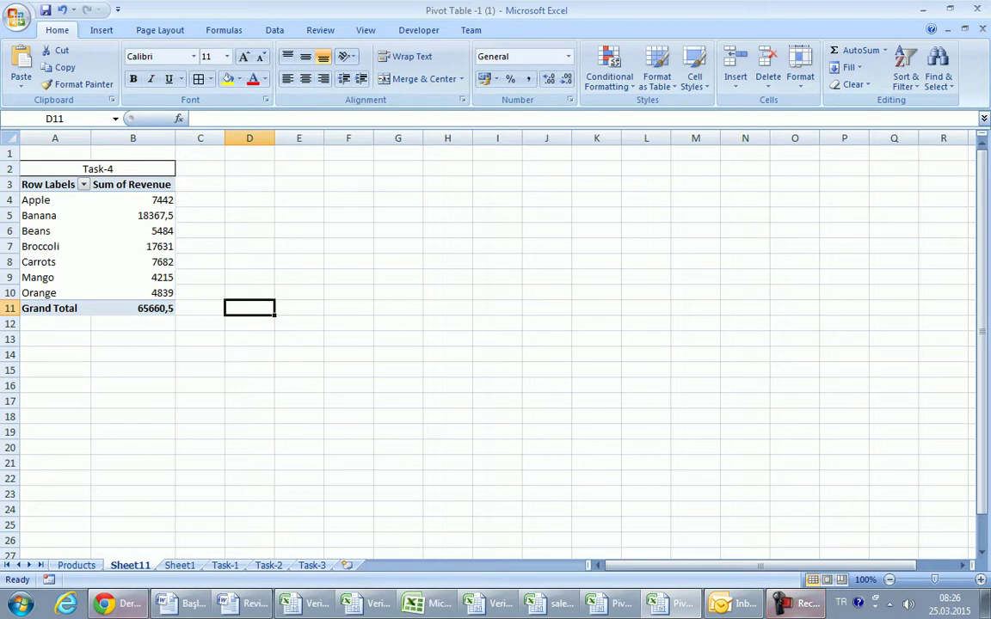
Step: Name the pivot sheet Task-4 and move it after Task-3
double_click(130, 565)
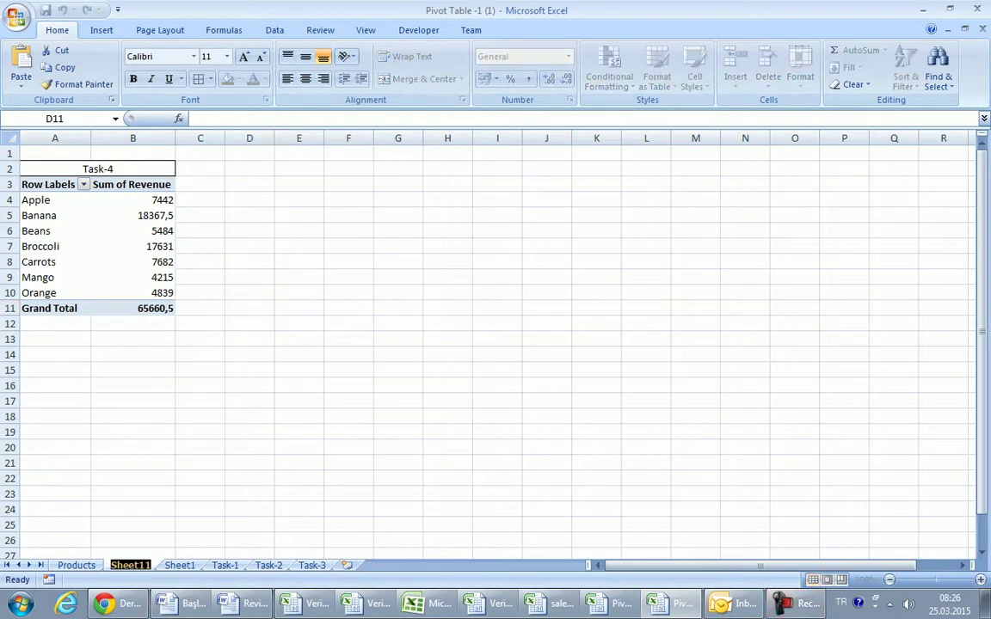
type("Task-4")
left_click(133, 509)
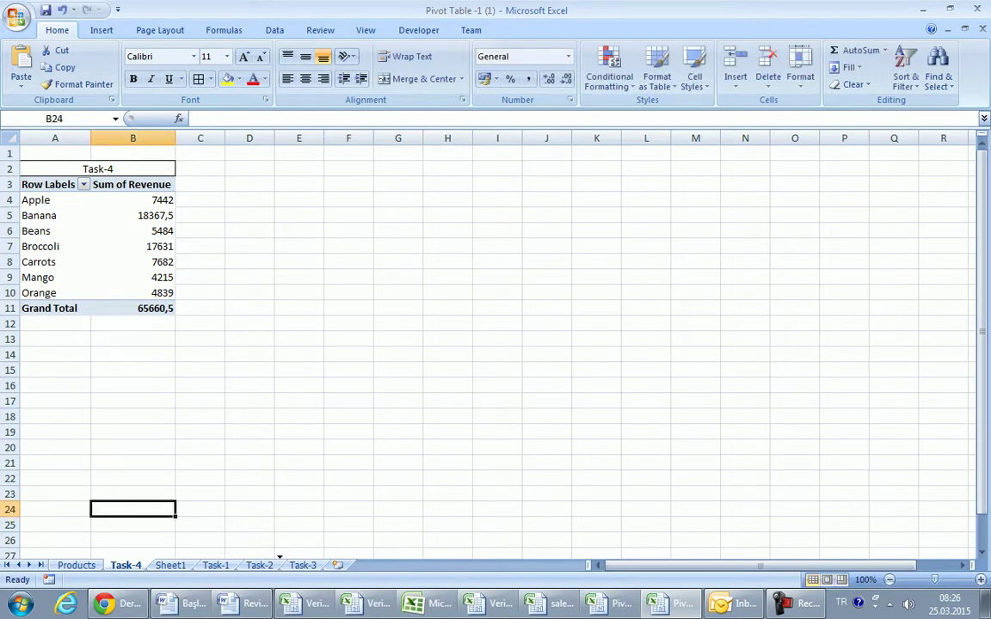
left_click_drag(126, 565, 323, 565)
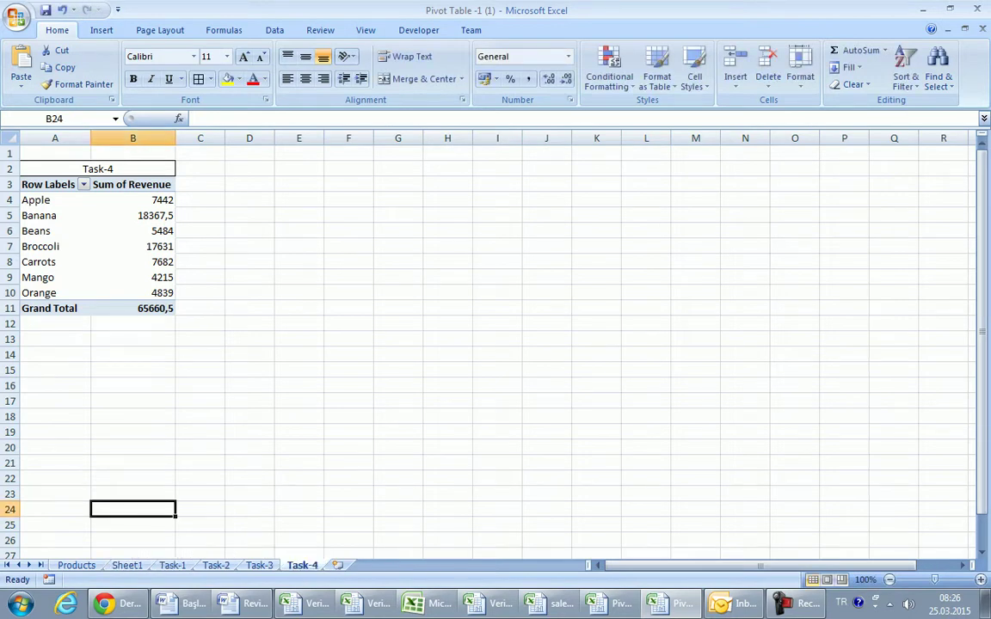
left_click(126, 565)
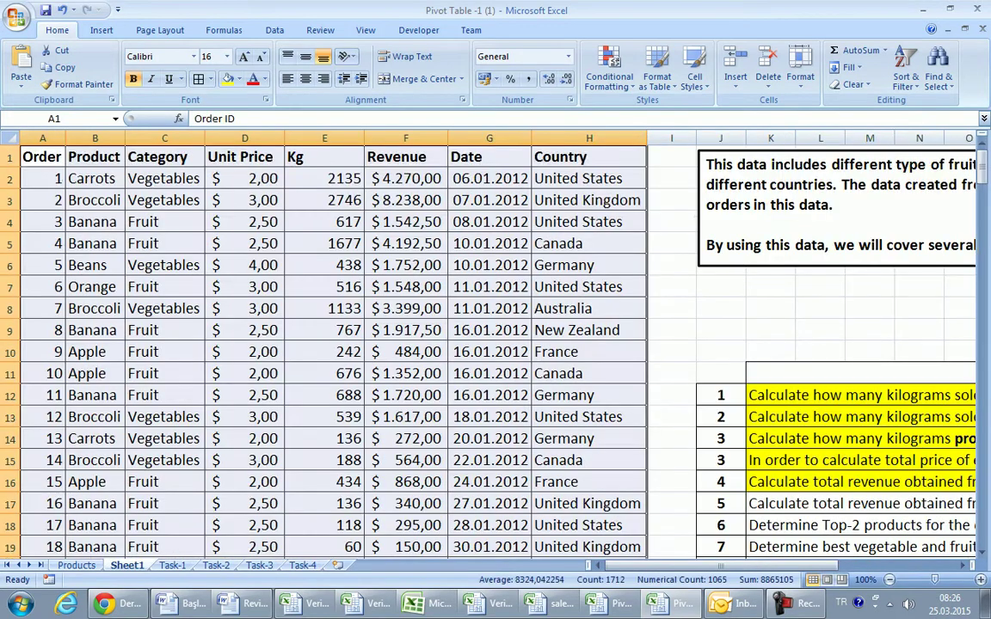
scroll(495, 344, "down", 1)
left_click_drag(697, 565, 783, 565)
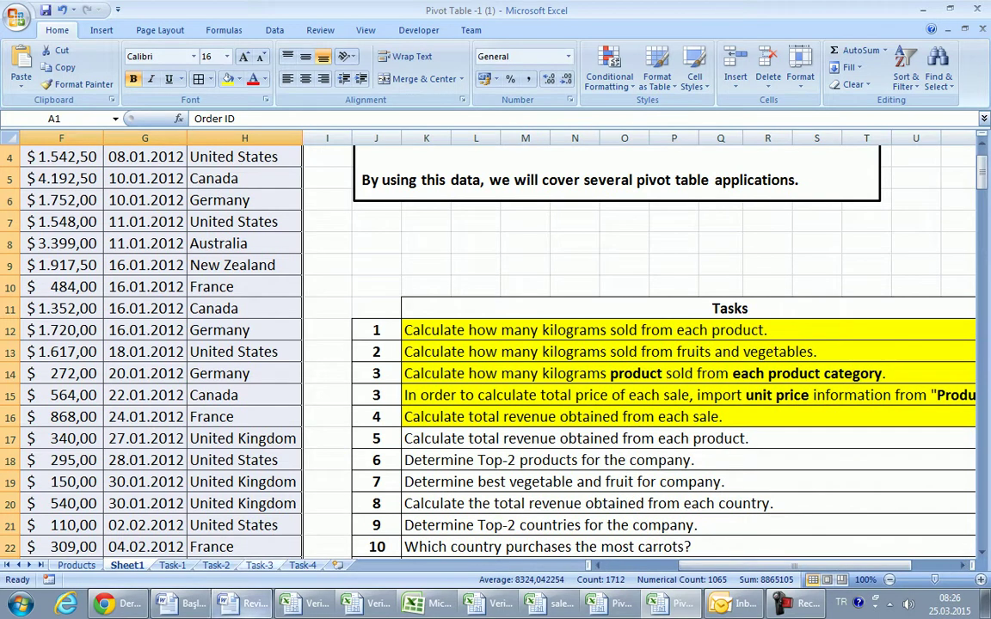
Step: Rename the pivot sheet to Task-5 and return to Sheet1's task list
left_click(303, 566)
double_click(303, 566)
left_click(308, 565)
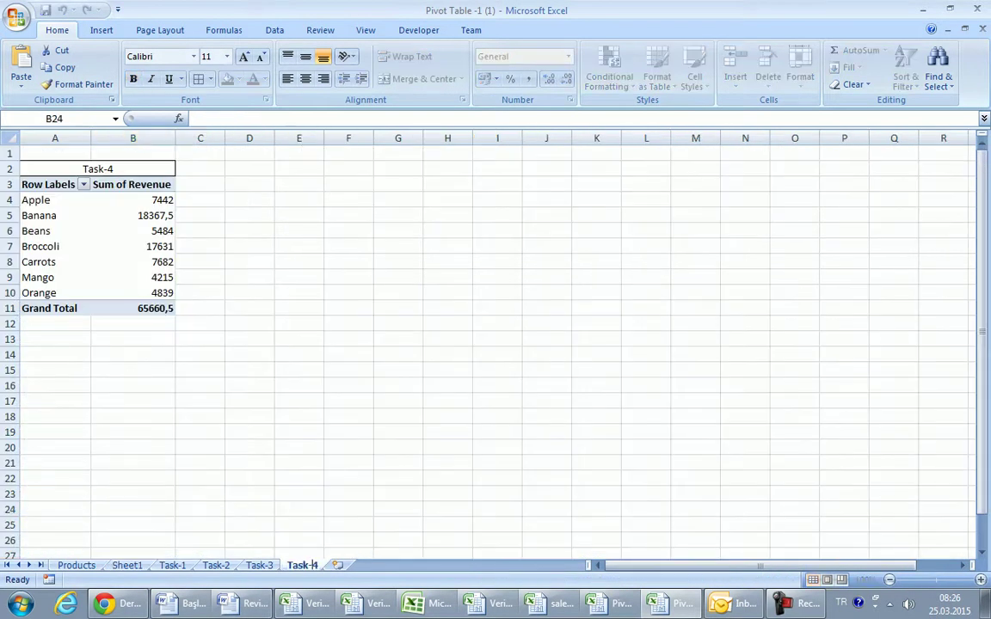
key("BackSpace")
type("5")
left_click(298, 509)
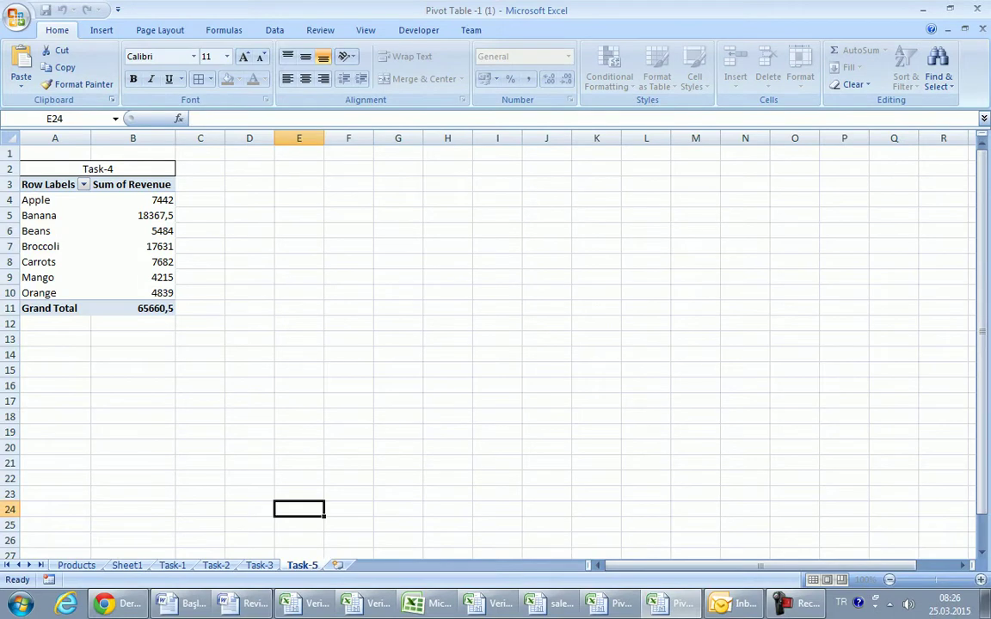
left_click(127, 566)
Step: Mark task 5 in K17 done with yellow fill
left_click(516, 437)
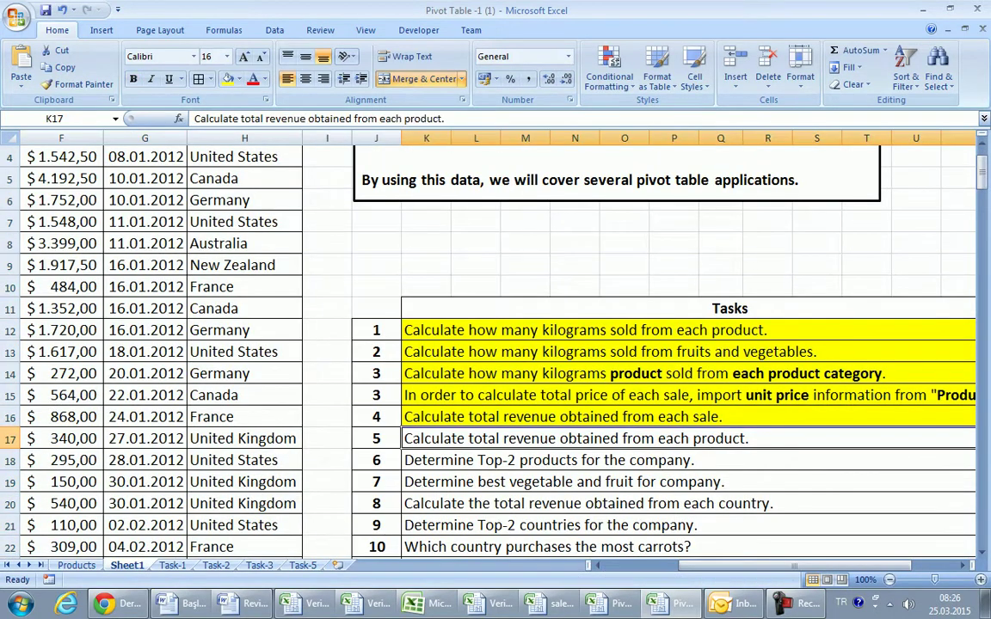
left_click(228, 78)
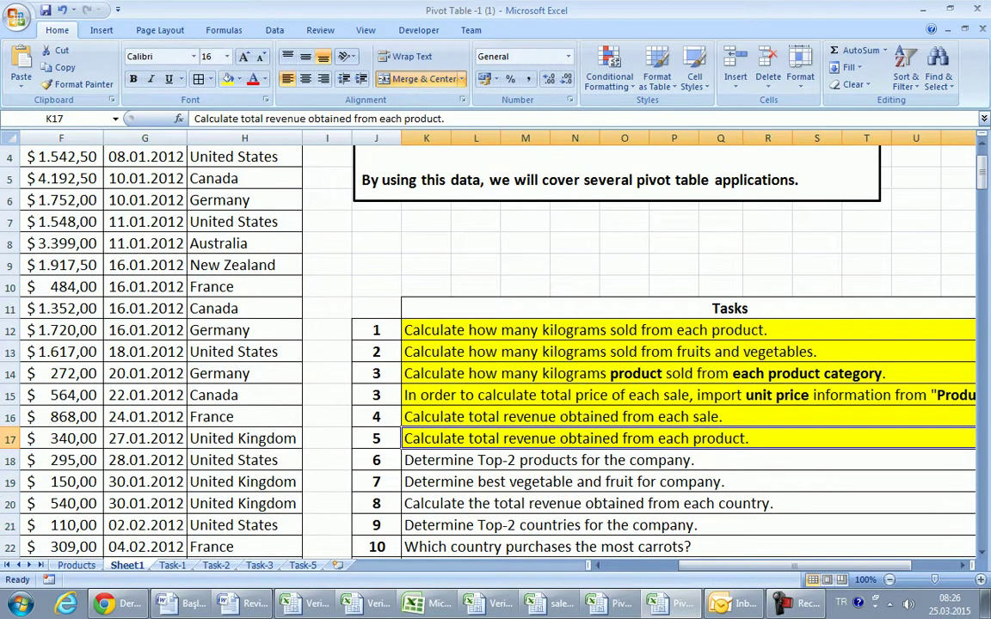
key("Down")
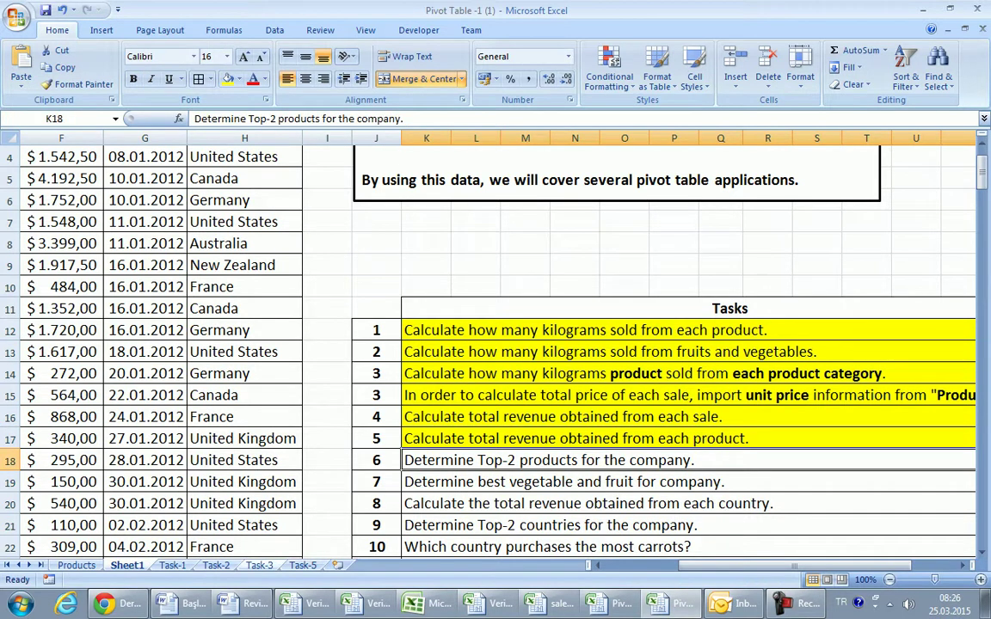
Step: Delete the accidentally added blank worksheet
left_click(337, 566)
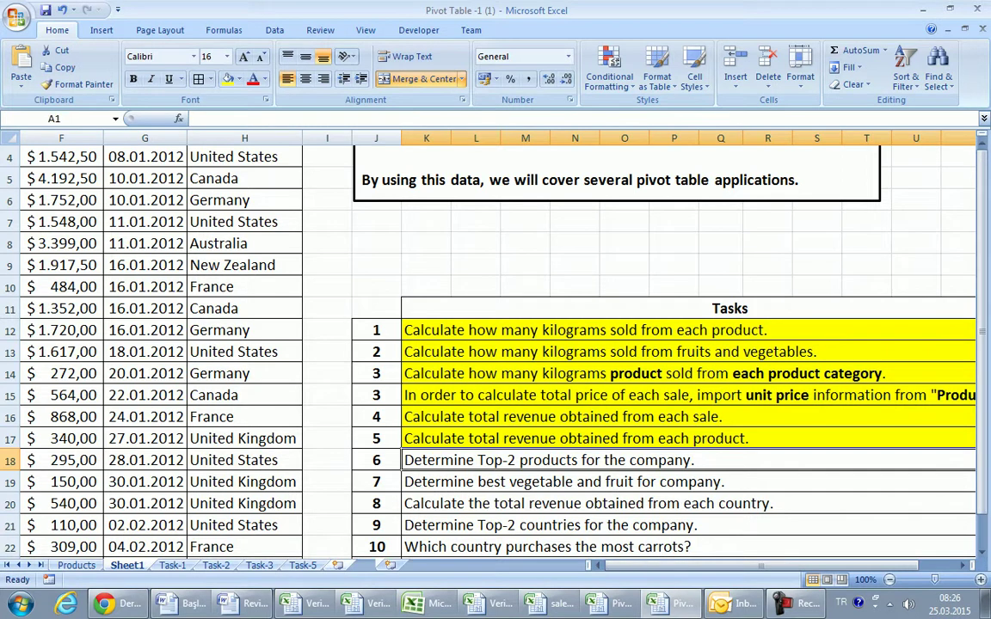
left_click(127, 565)
key("ctrl+Home")
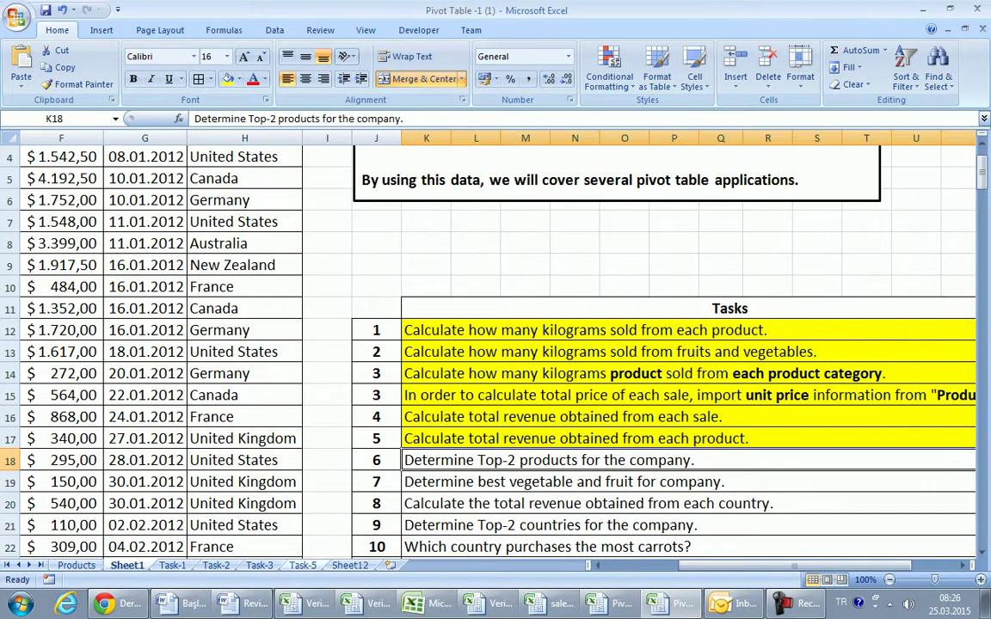
left_click(350, 565)
right_click(350, 565)
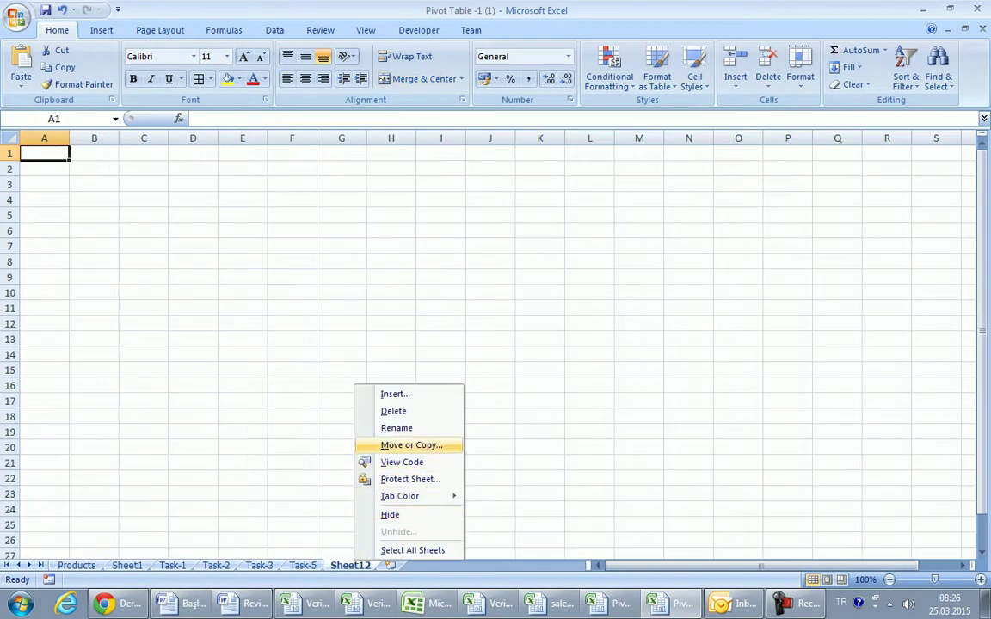
left_click(388, 410)
Step: Select the whole sales table A1:H214 on Sheet1
left_click(126, 566)
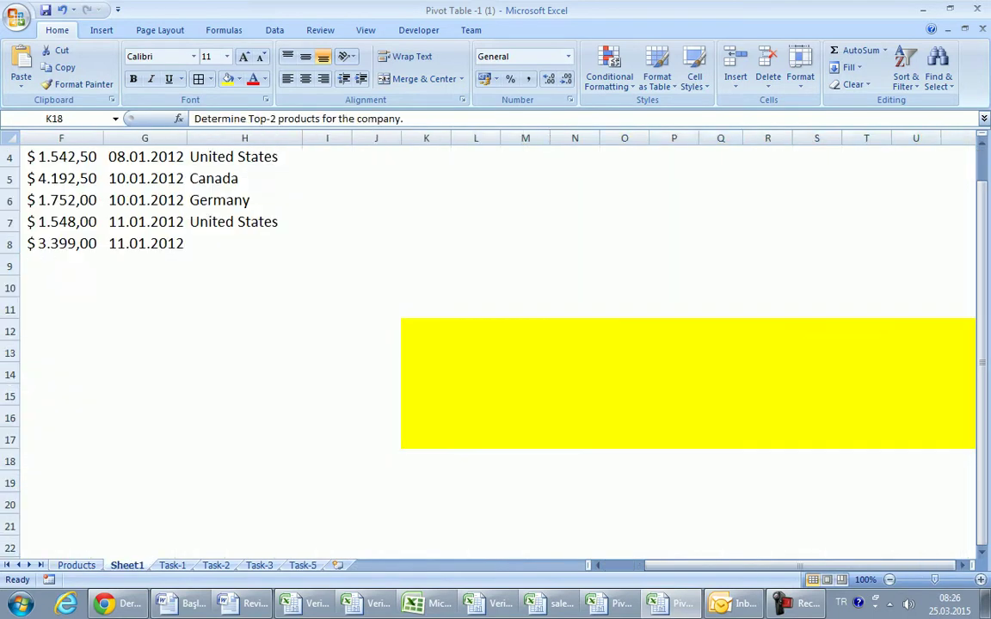
left_click_drag(740, 565, 602, 565)
mouse_move(41, 157)
left_mouse_down()
mouse_move(364, 174)
mouse_move(637, 159)
left_mouse_up()
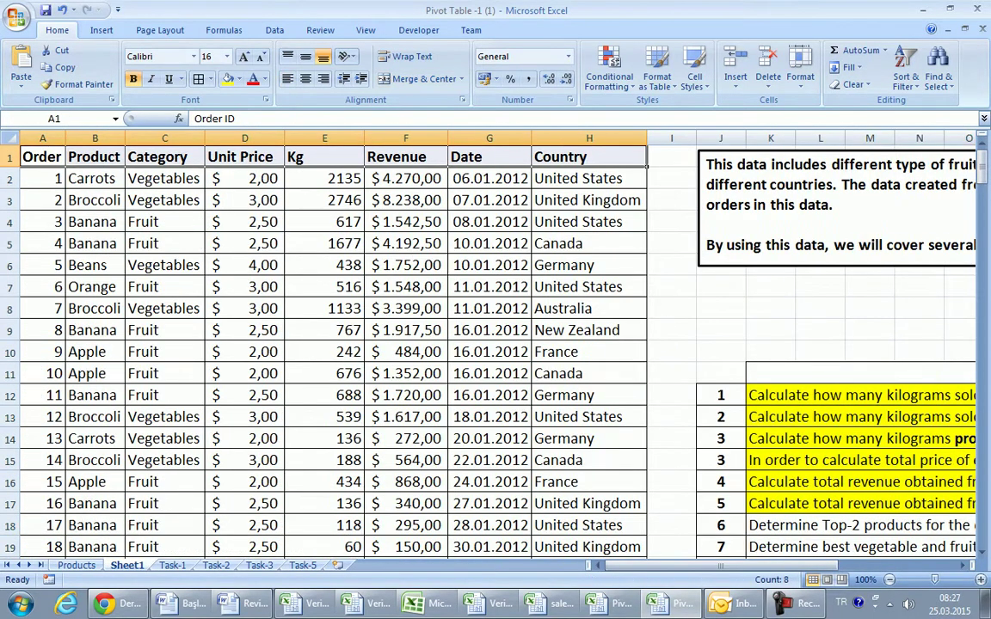
key("ctrl+shift+Down")
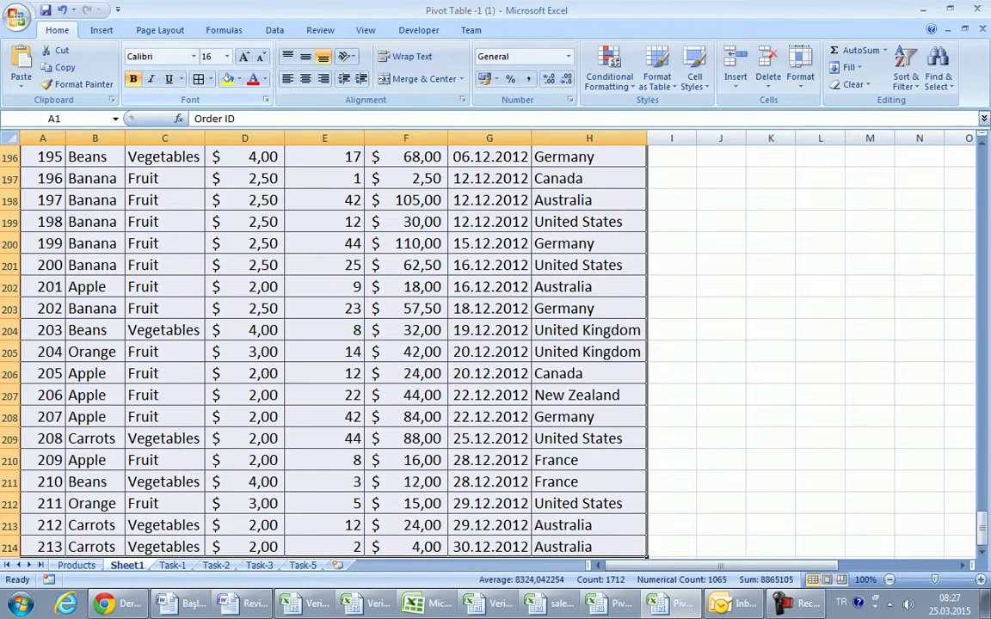
left_click(102, 31)
Step: Insert a new PivotTable from the sales data on a new worksheet
left_click(26, 62)
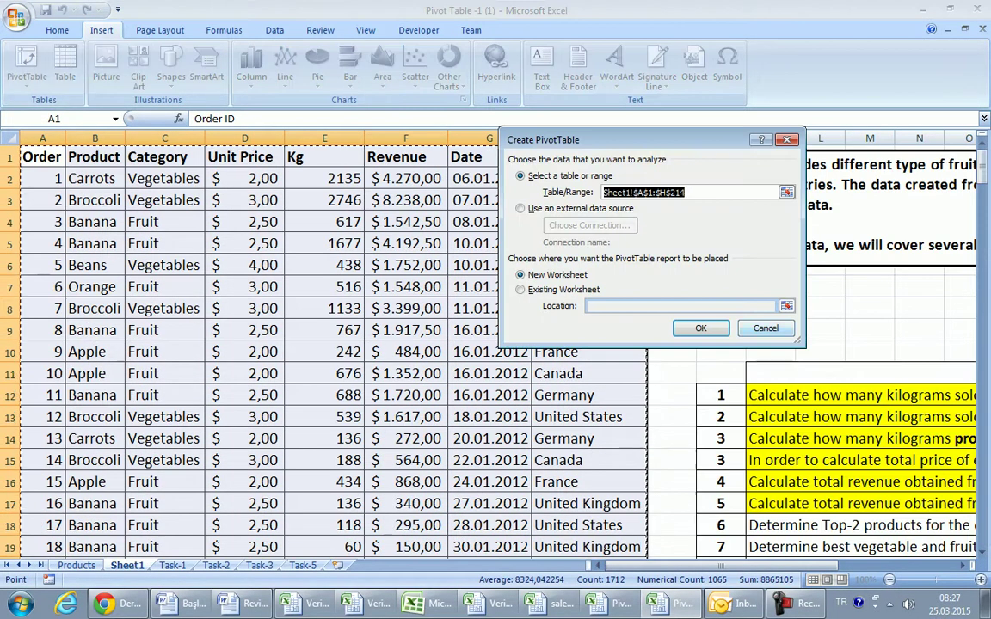
key("Return")
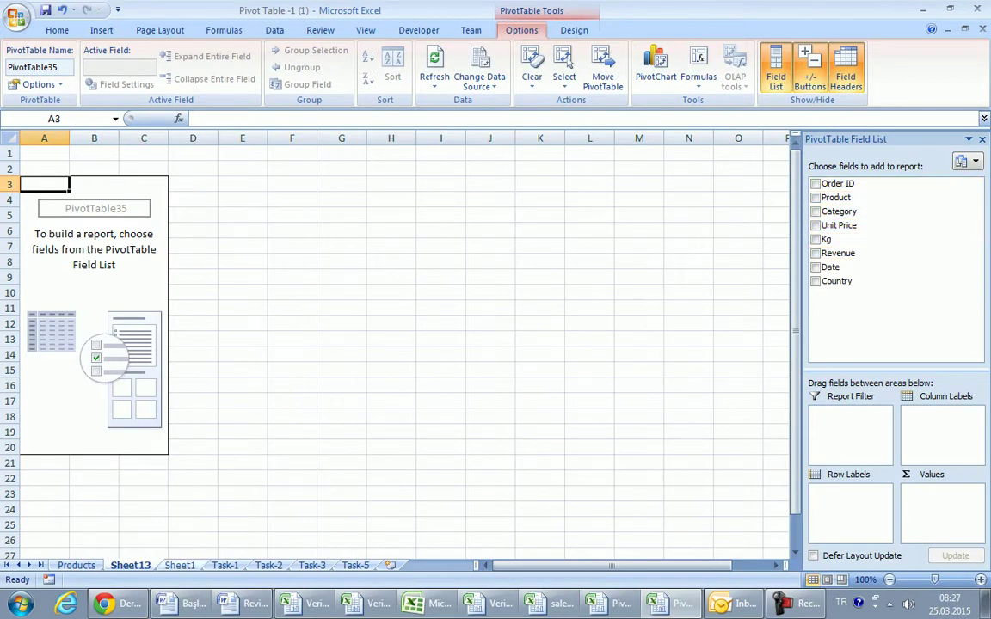
left_click(179, 565)
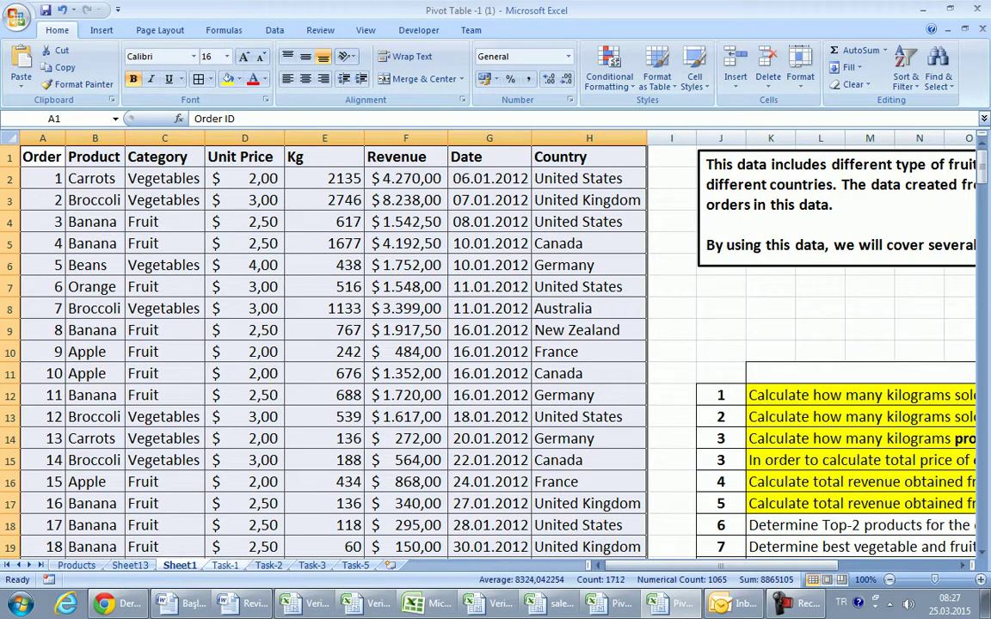
left_click(355, 565)
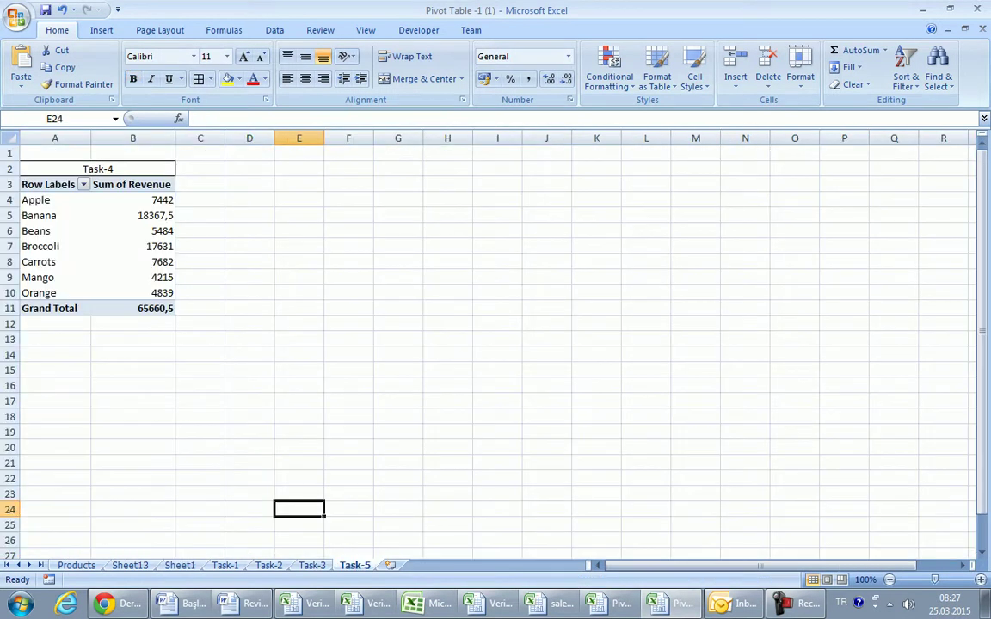
left_click(130, 565)
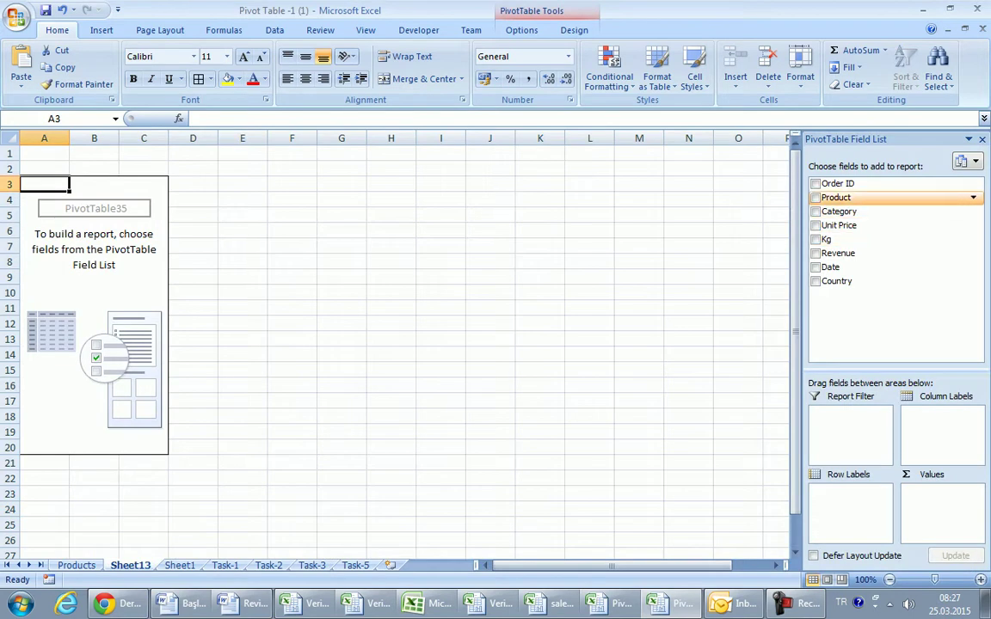
Step: Add Product as rows and Sum of Revenue as values
left_click(815, 197)
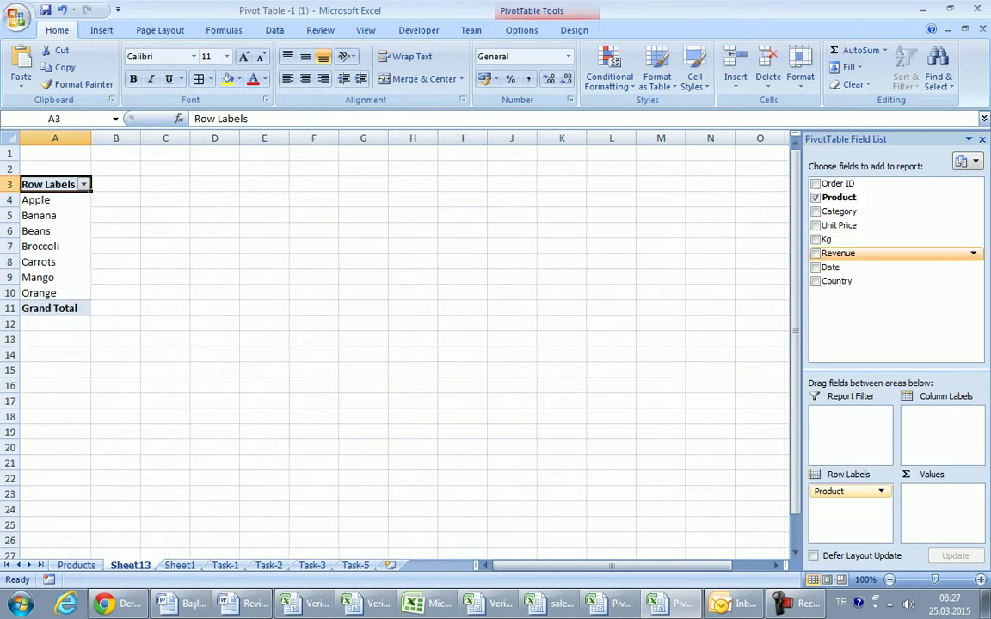
left_click(815, 253)
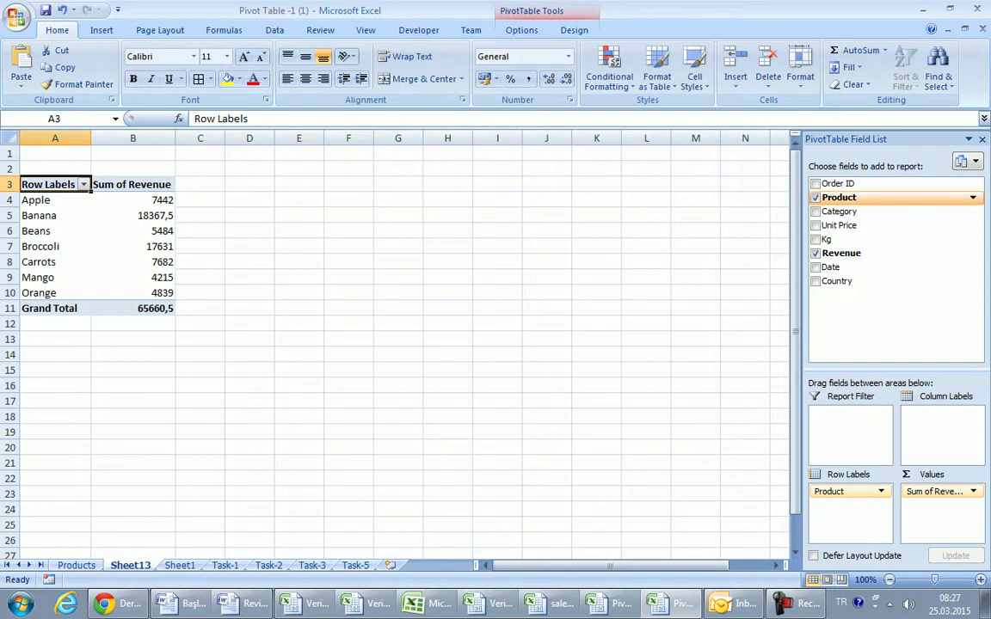
left_click(973, 197)
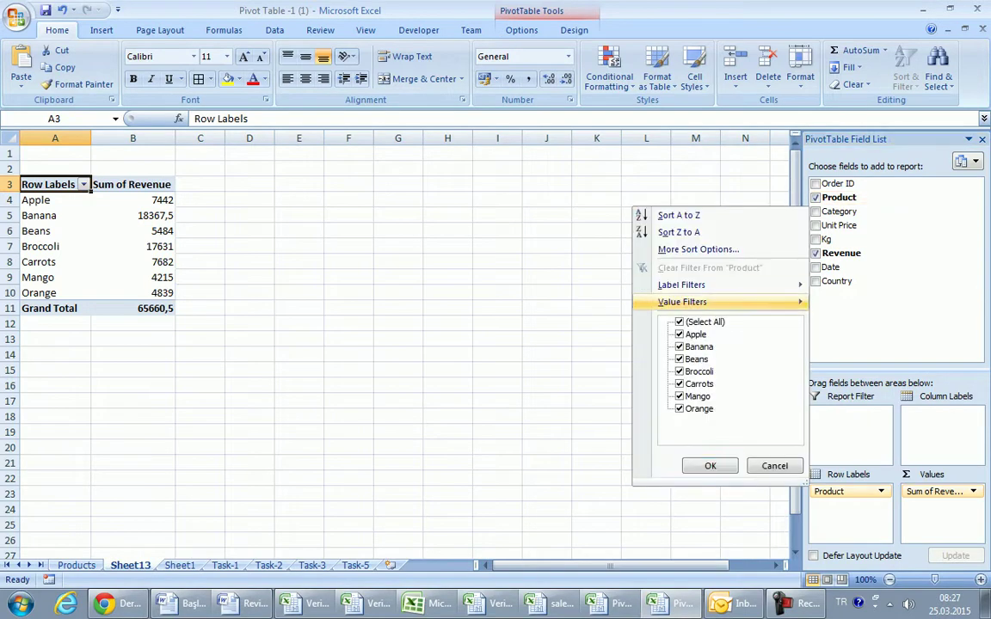
Step: Apply a Top 2 Items by Sum of Revenue value filter to the Product rows
mouse_move(731, 302)
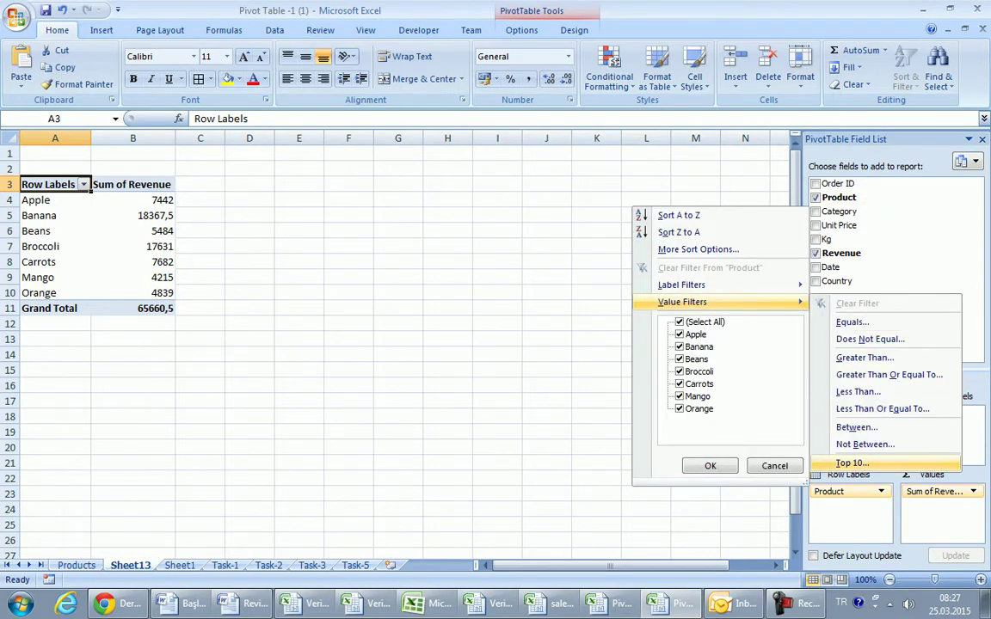
left_click(852, 463)
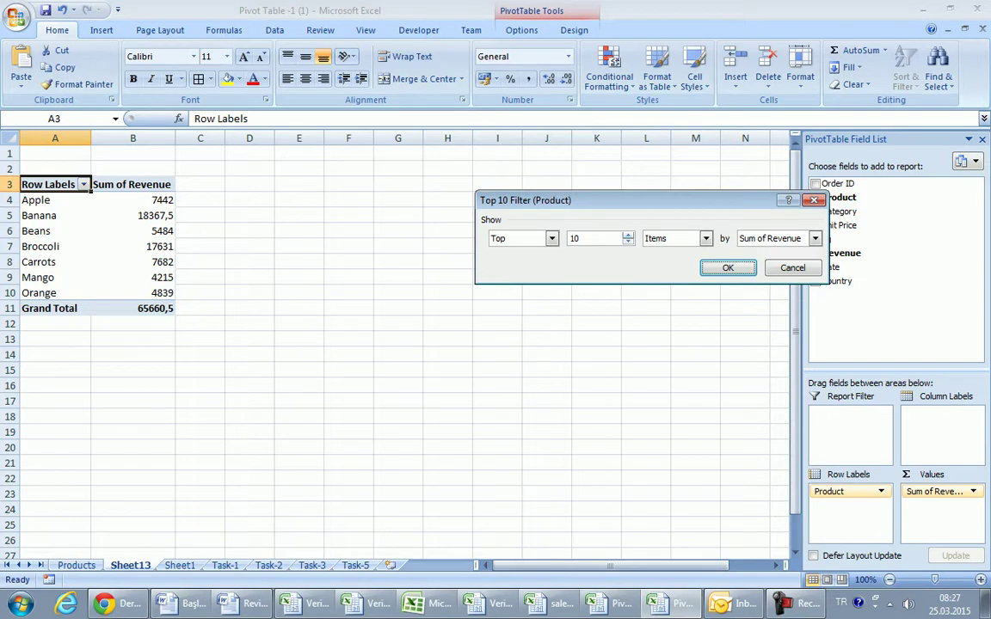
double_click(575, 239)
left_click(552, 238)
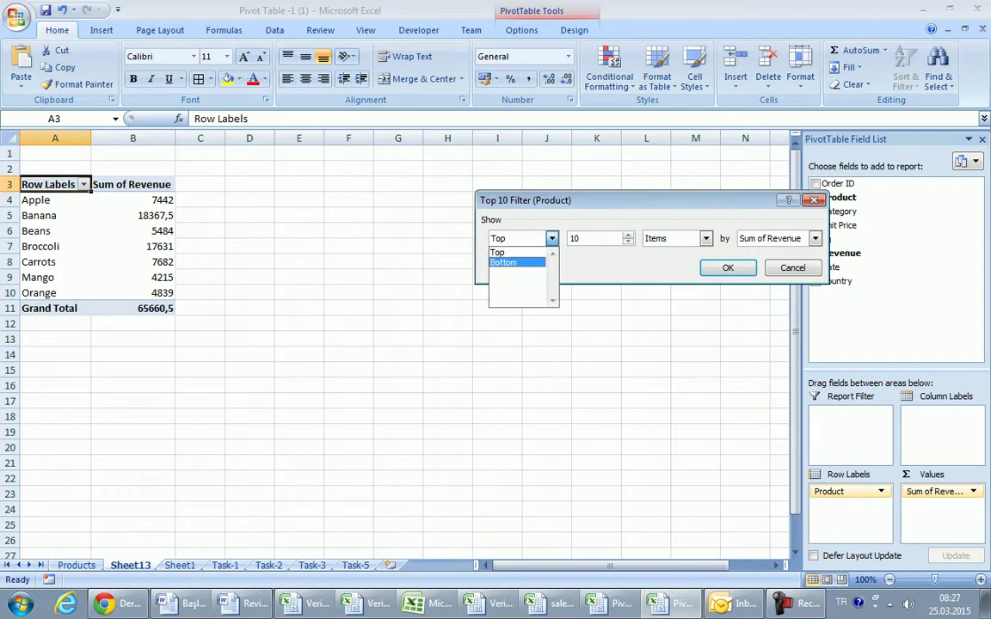
left_click(507, 252)
key("Tab")
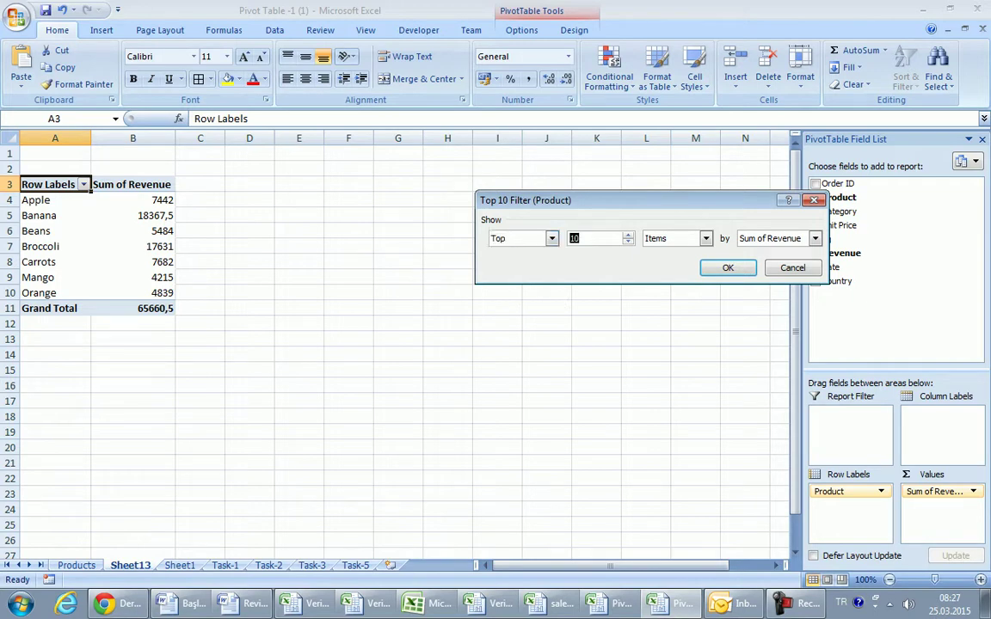
type("2")
key("Tab")
key("Return")
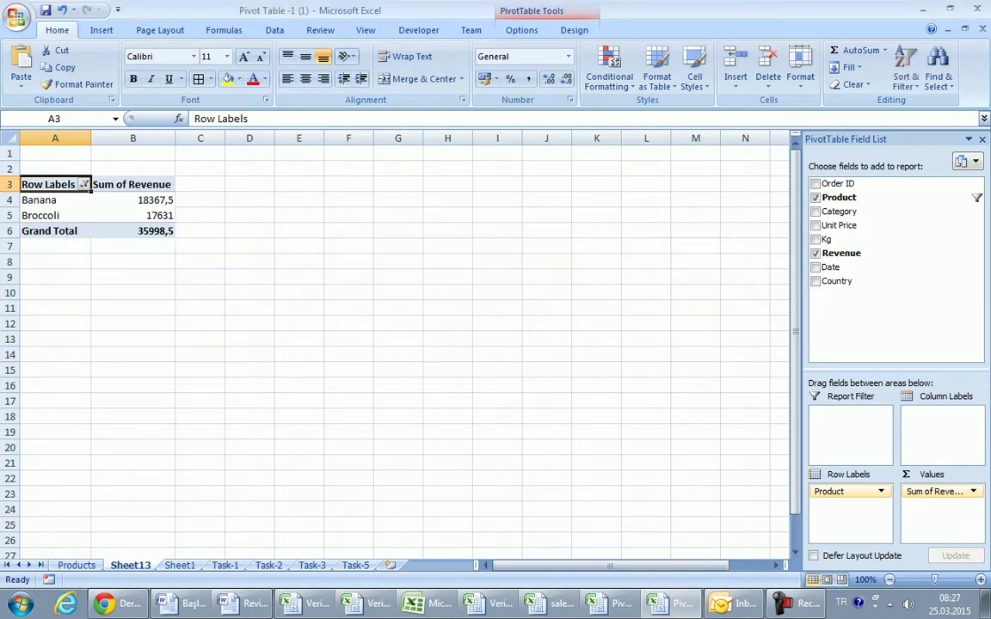
Step: Merge and centre A2:B2 and enter the title 'Best 2 Products'
left_click_drag(55, 168, 132, 169)
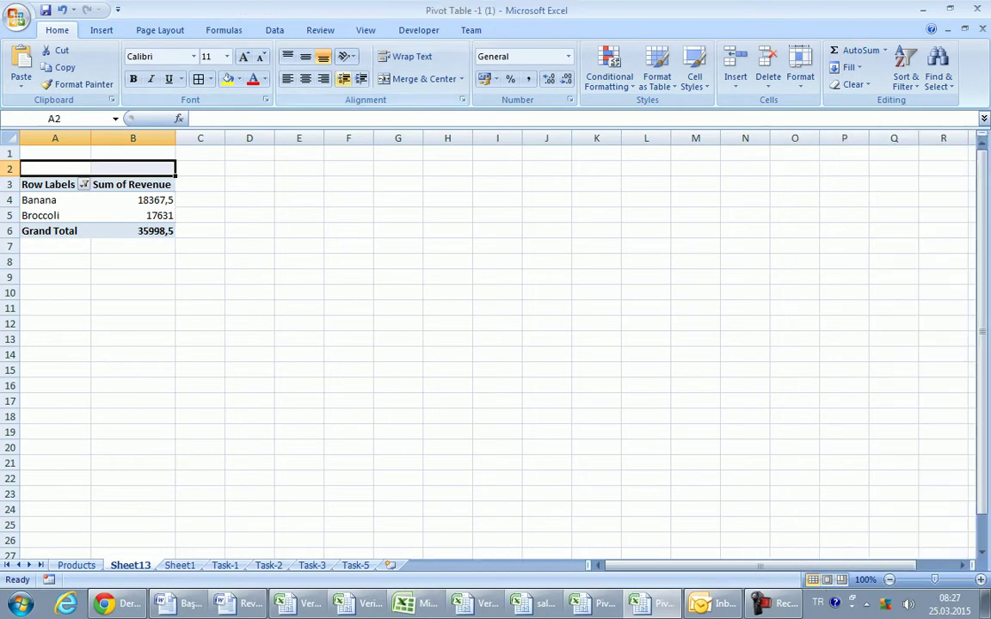
left_click(422, 78)
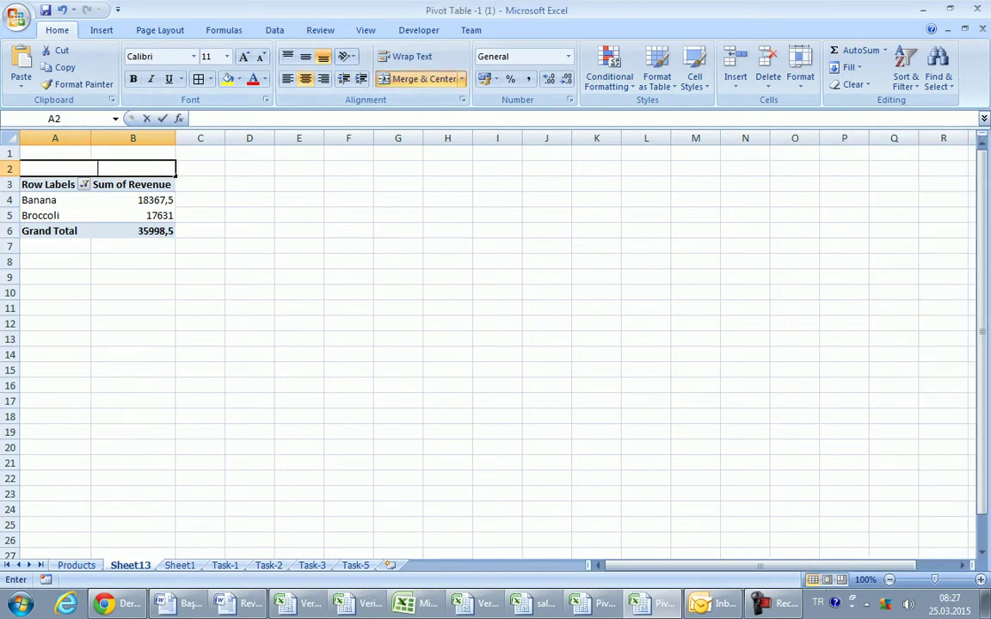
type("Ta")
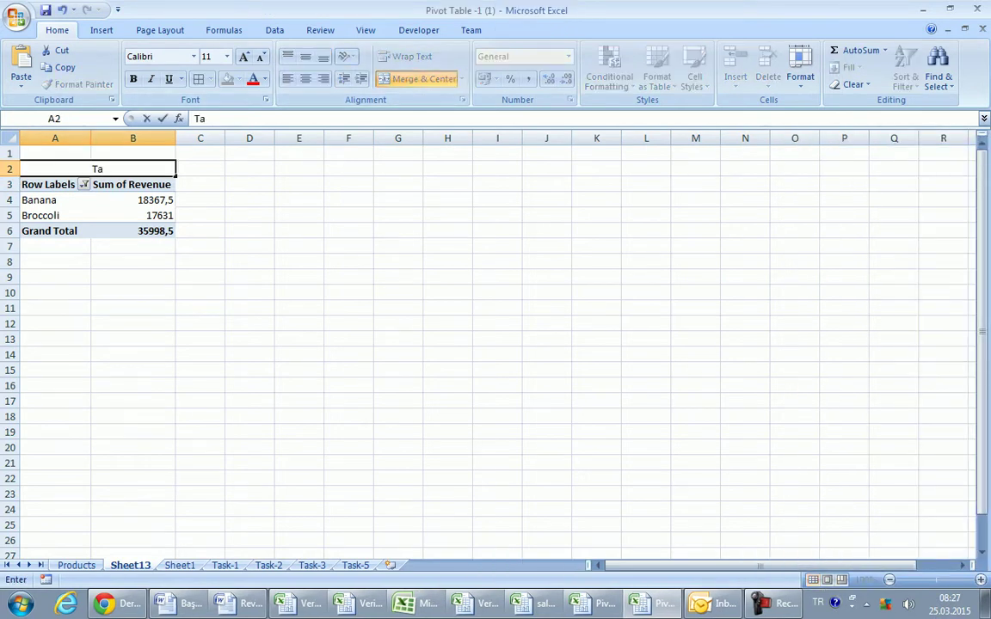
key("BackSpace")
key("BackSpace")
type("Best 2 Products")
Step: Merge and centre A1:B1 above it and enter the title 'Task-6'
left_click_drag(55, 153, 132, 153)
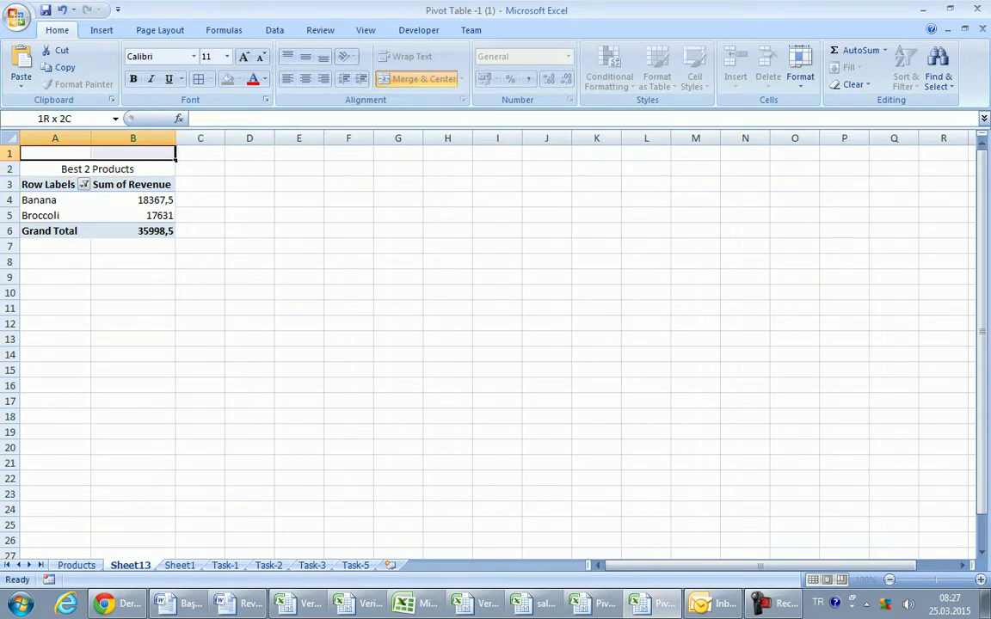
left_click(419, 79)
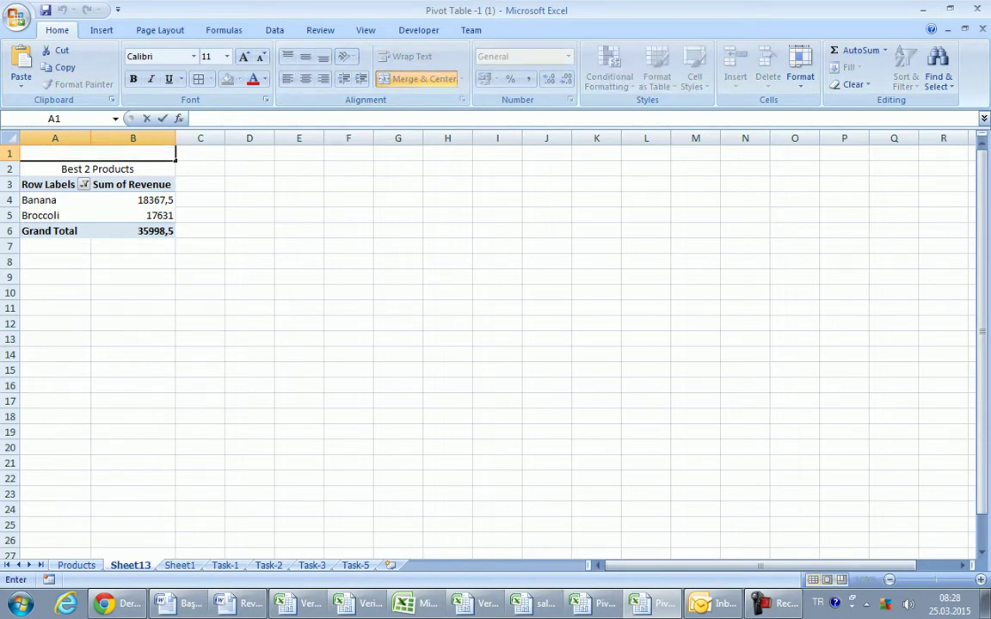
type("Tas")
type("k")
type("-6")
left_click(200, 184)
left_click_drag(97, 153, 97, 169)
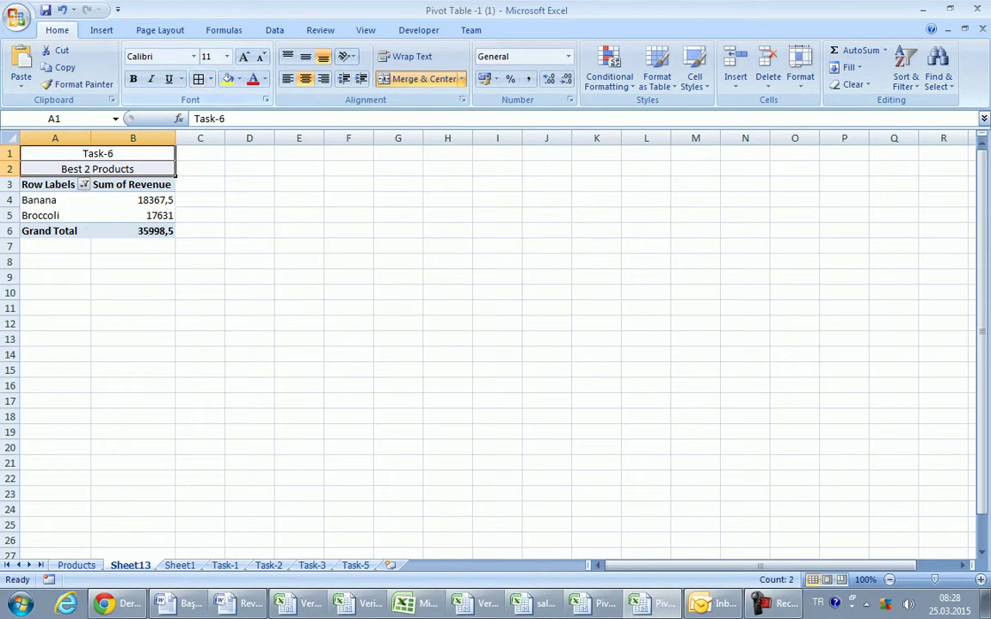
left_click(200, 199)
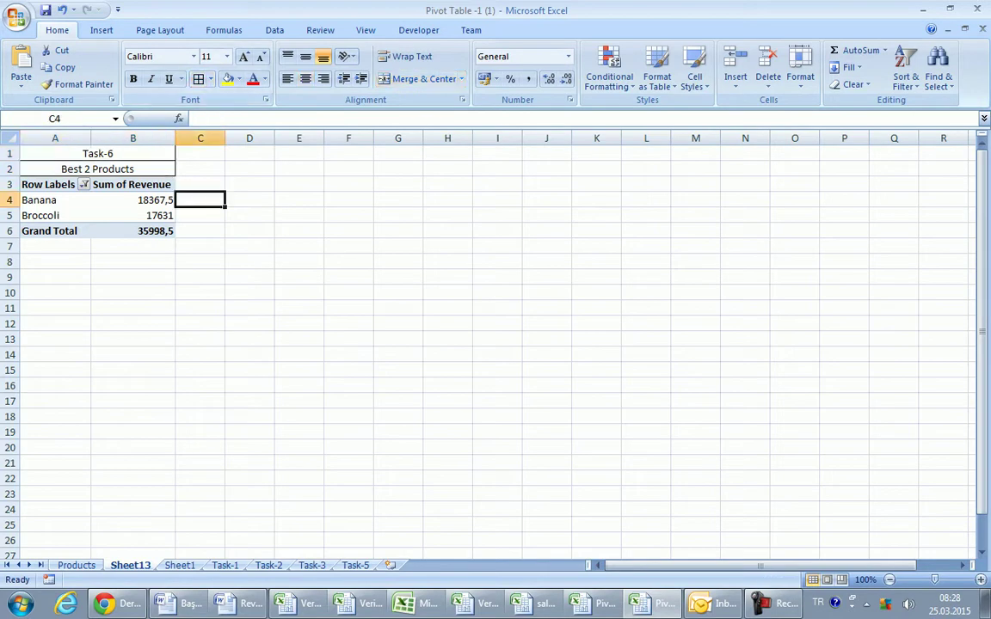
Step: Merge E1:K1 and enter the bold, size-16 note 'To calculate the products which has mininimum sales'
left_click_drag(299, 154, 596, 153)
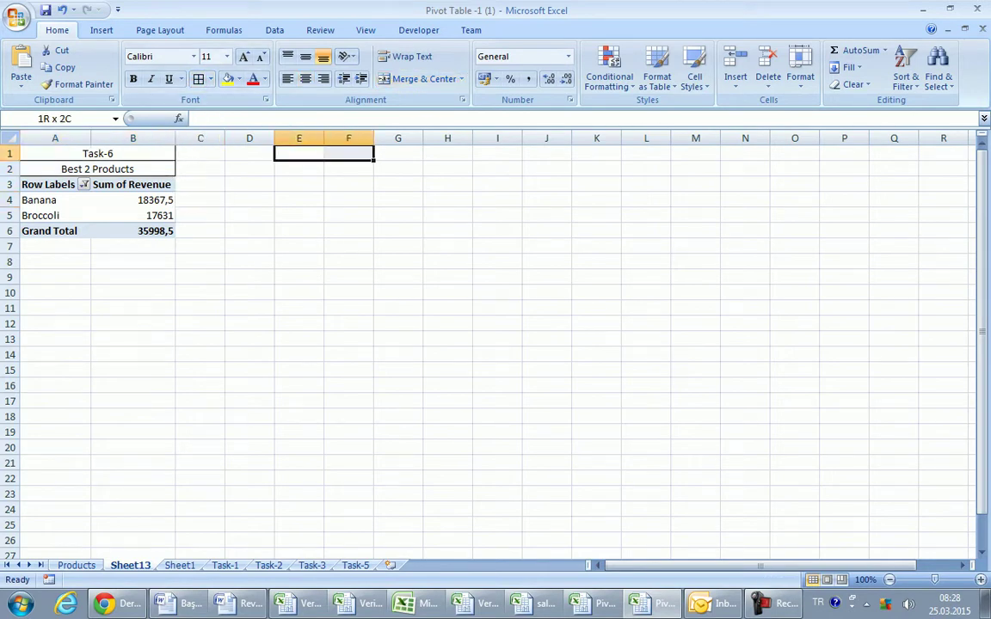
left_click(413, 78)
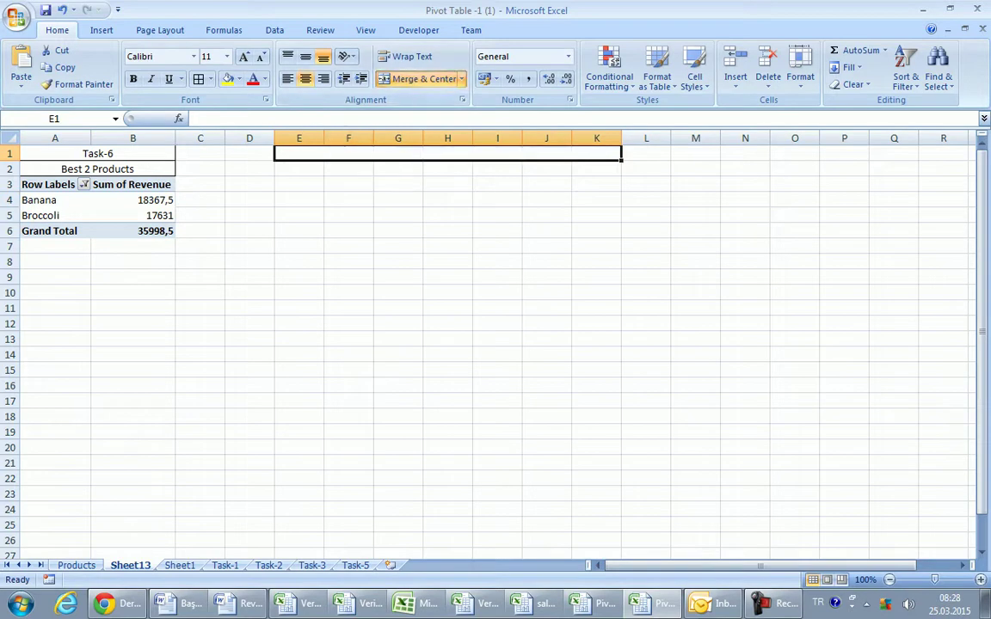
key("F2")
type("To calculate the product")
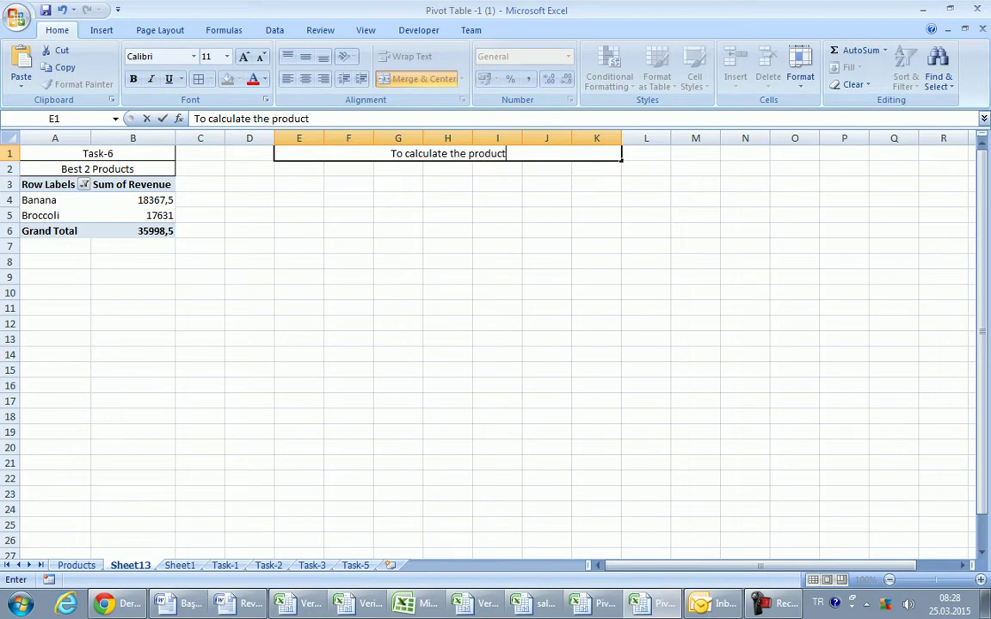
type("s")
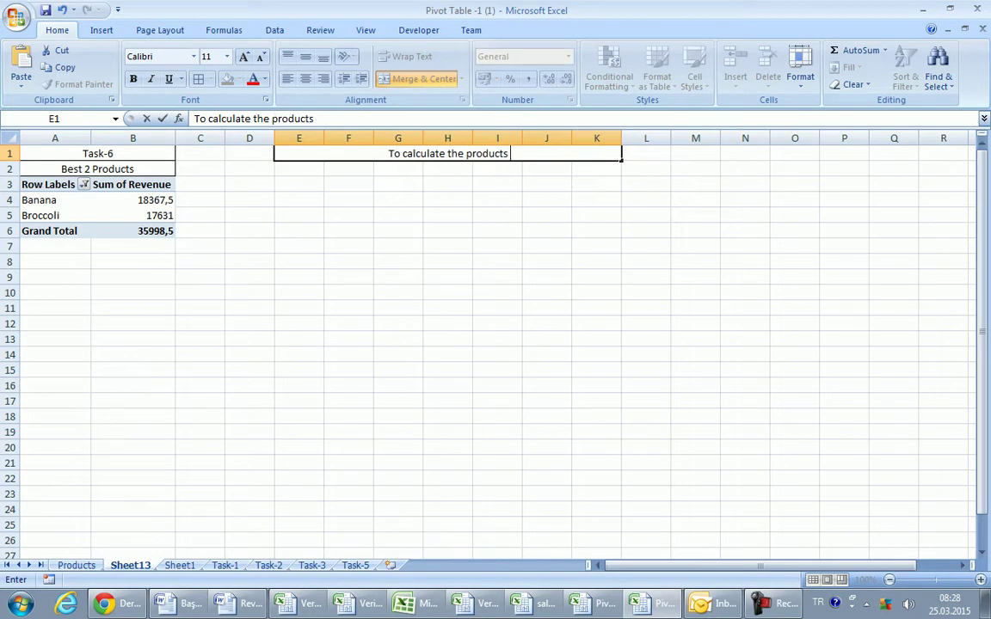
type(" which has")
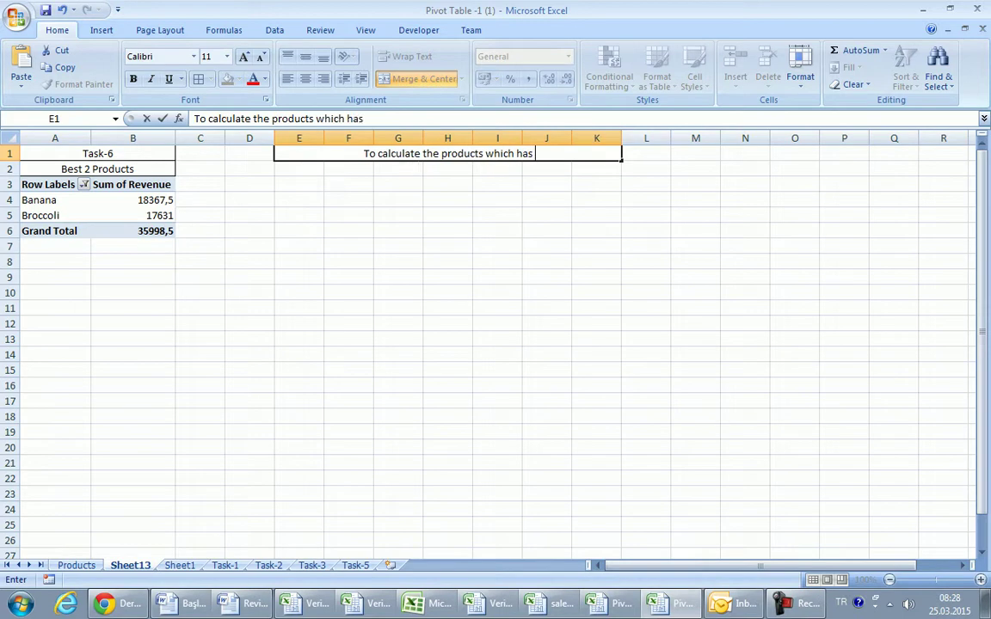
type(" mininimum sales")
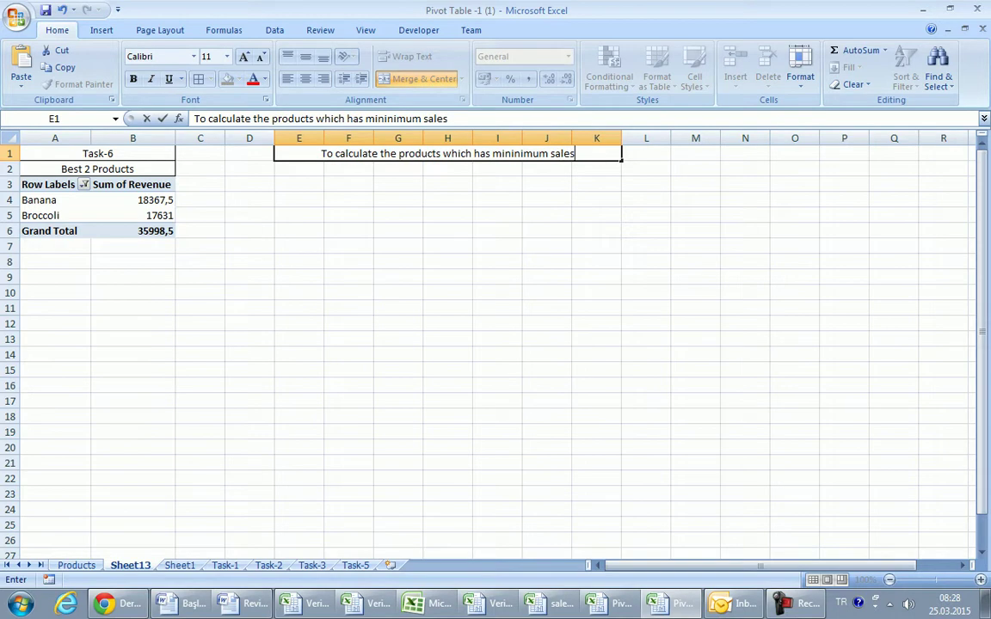
left_click_drag(321, 153, 574, 153)
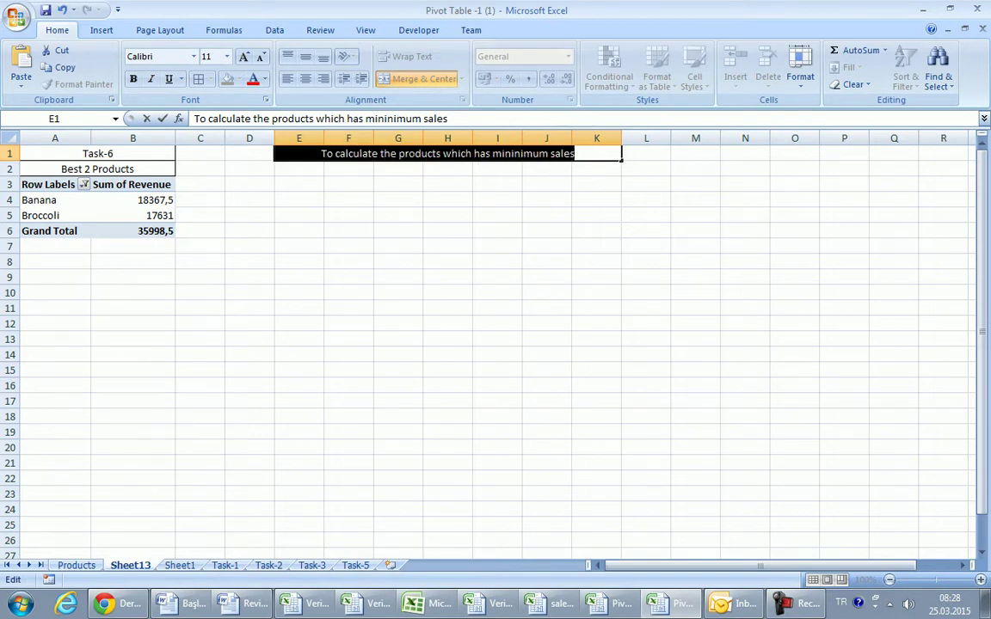
left_click(134, 78)
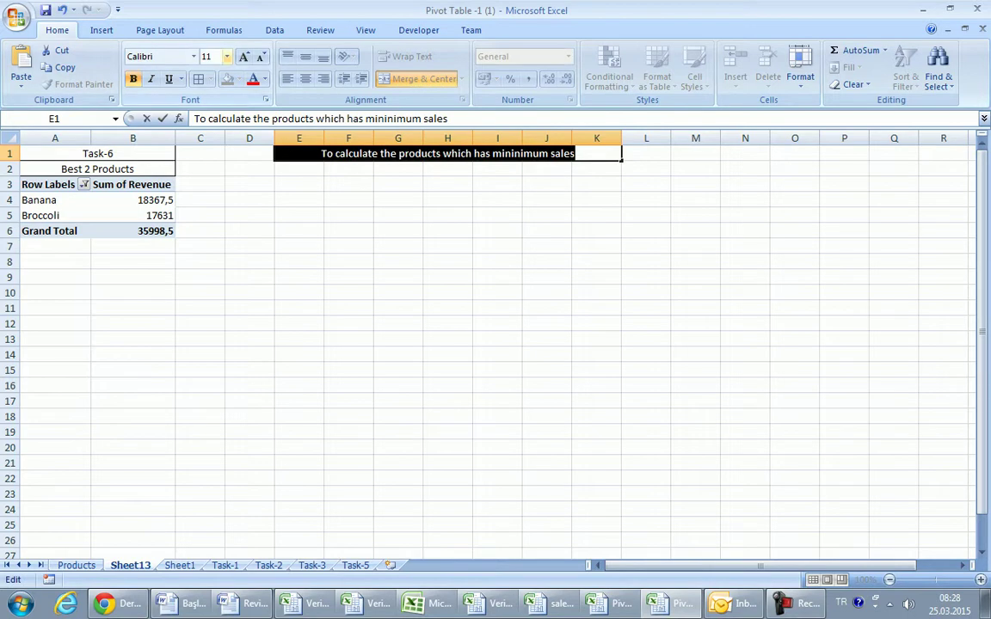
left_click(226, 56)
left_click(207, 153)
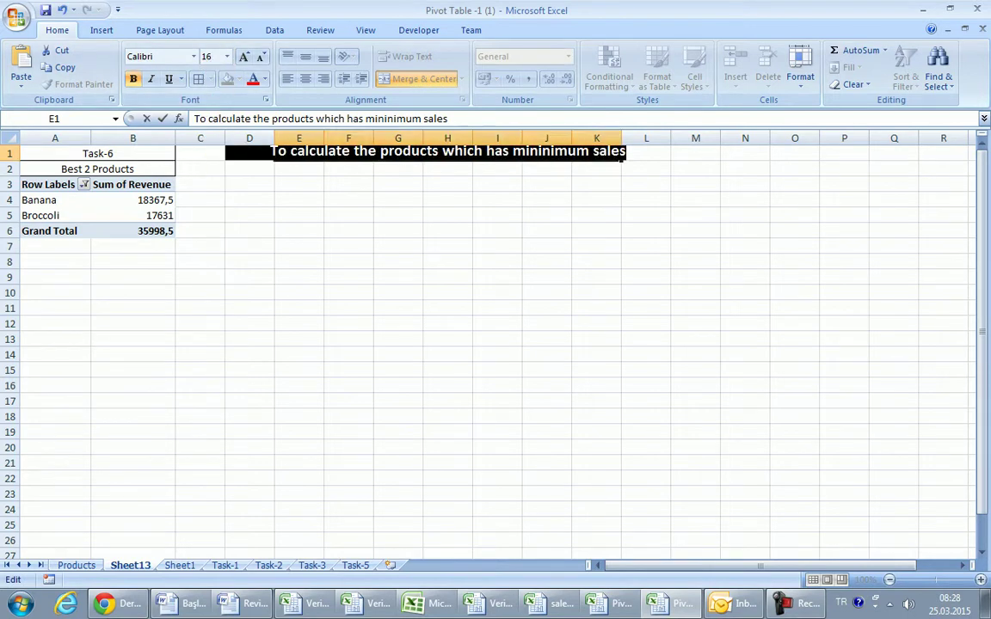
left_click(596, 199)
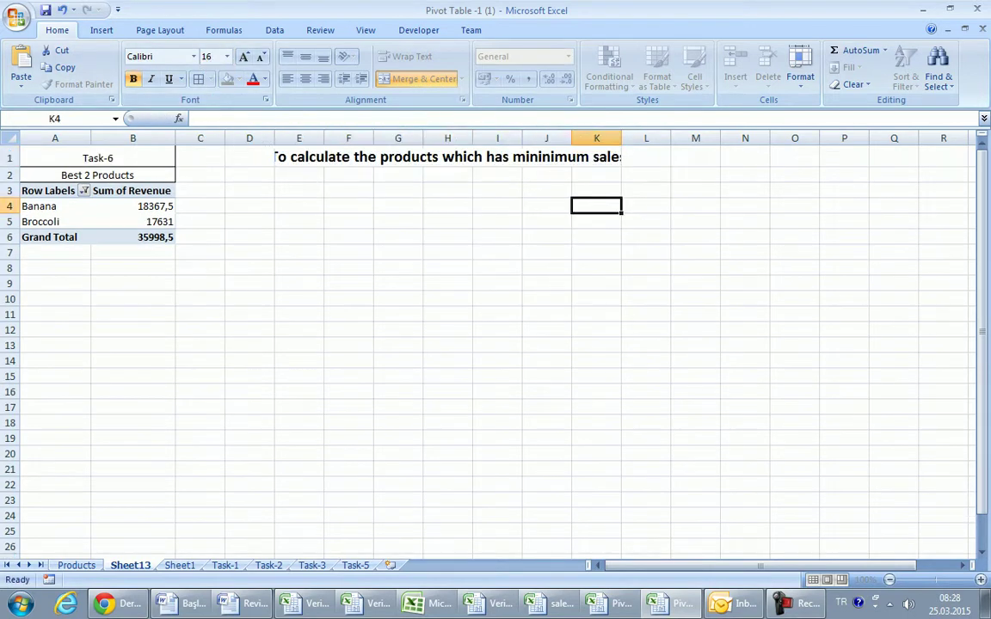
Step: Widen column K, recentre the note, and append '"bottom" part can be used.' to it
left_click(621, 138)
left_click_drag(621, 138, 730, 138)
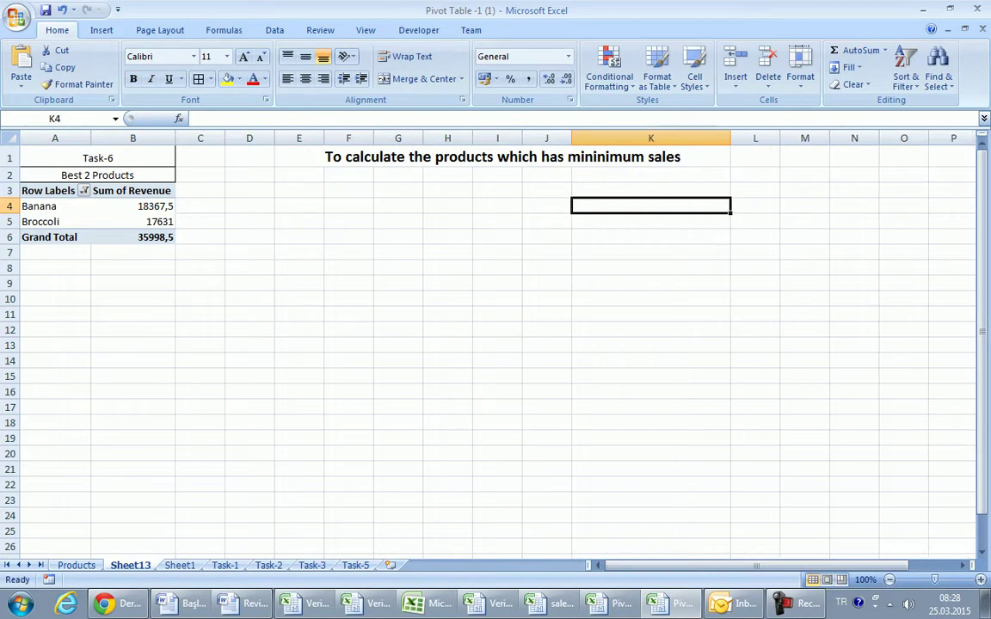
left_click_drag(293, 157, 680, 156)
left_click(424, 78)
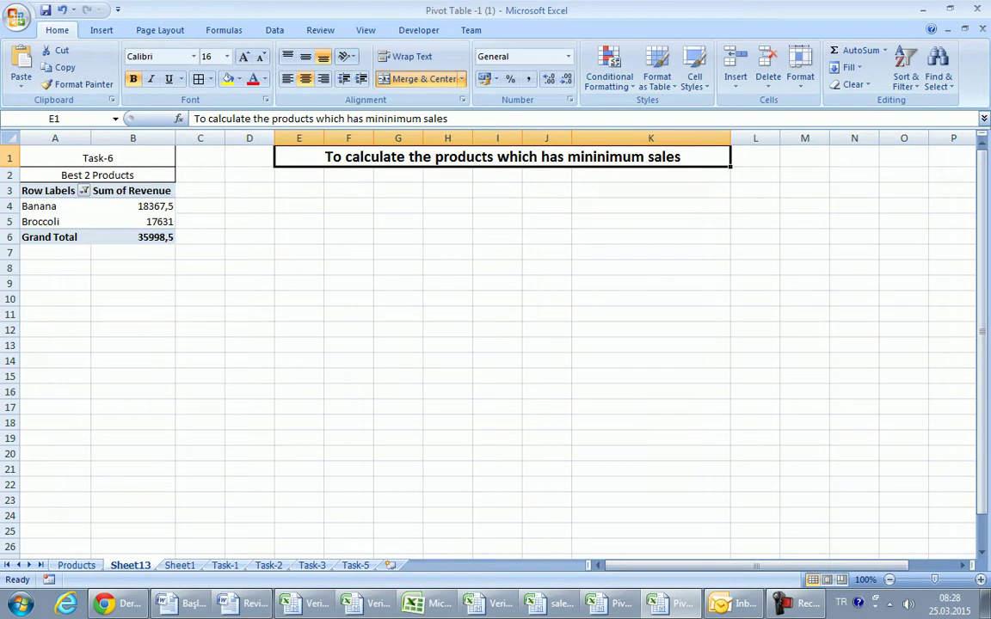
left_click_drag(730, 137, 882, 138)
key("F2")
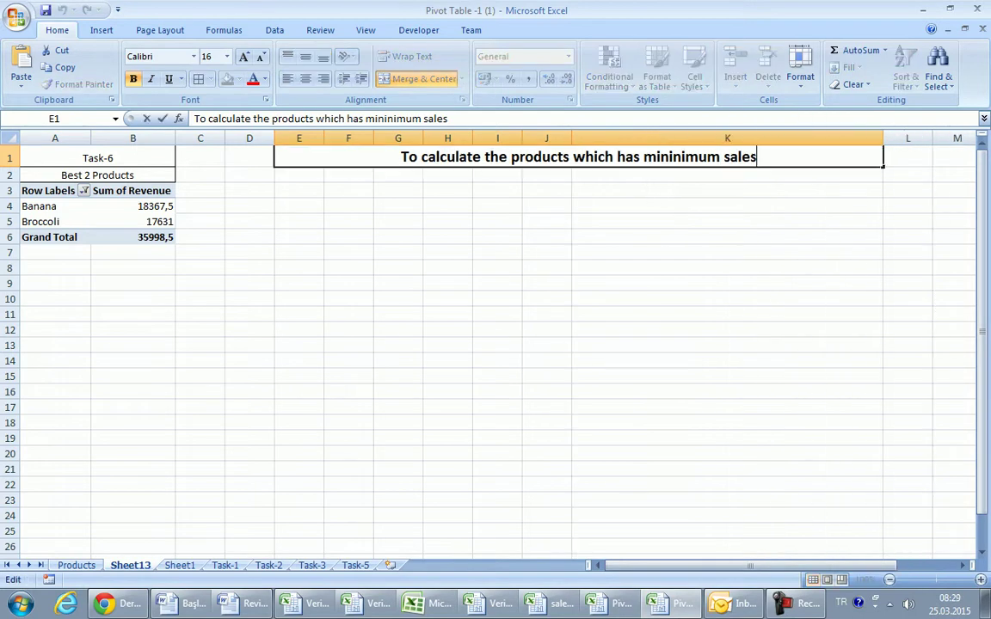
type(" botto")
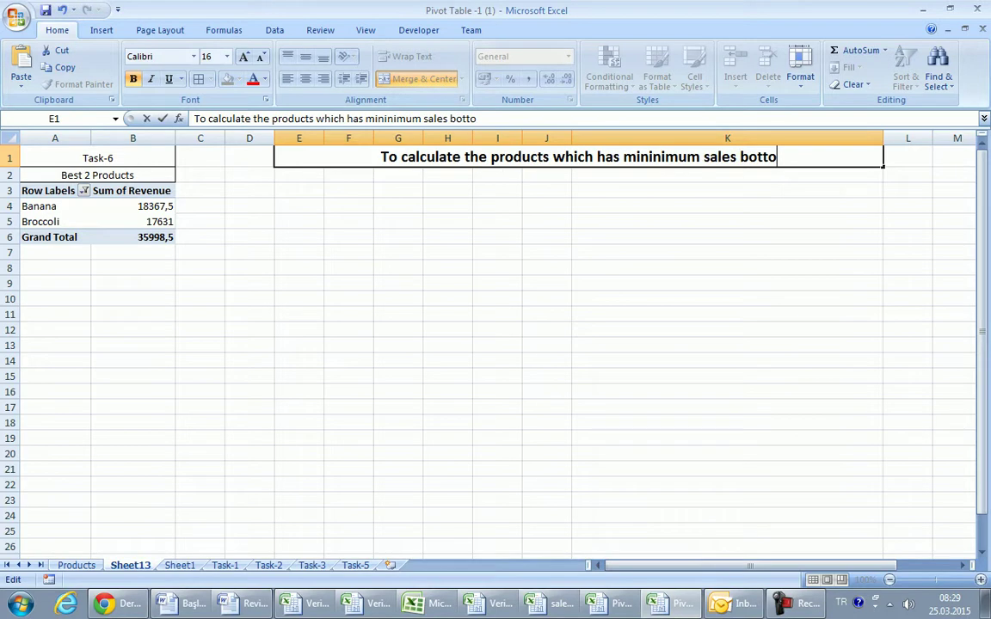
type("m\"")
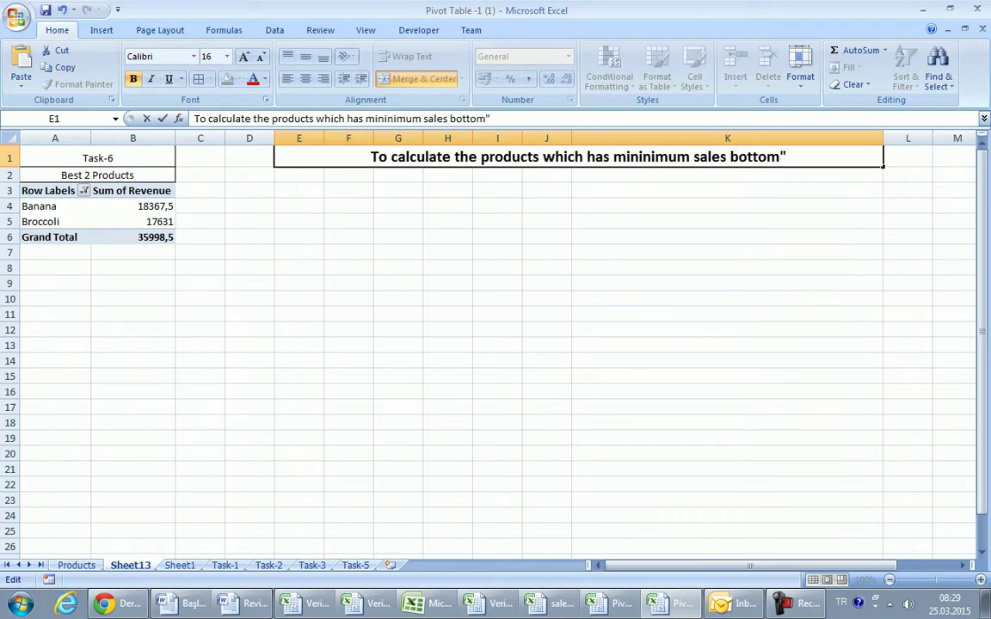
type("\"")
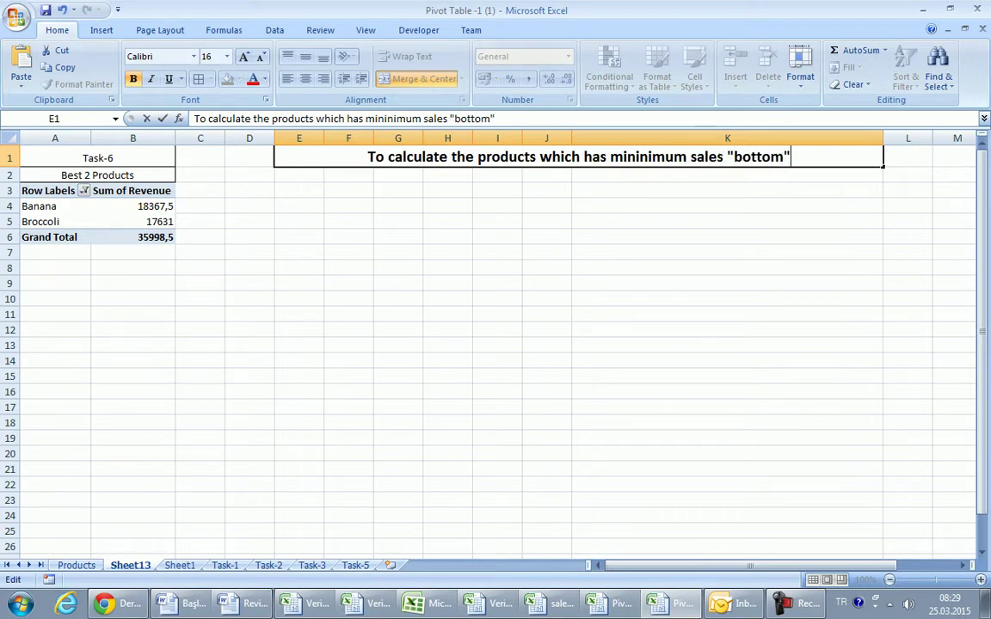
type(" part can be")
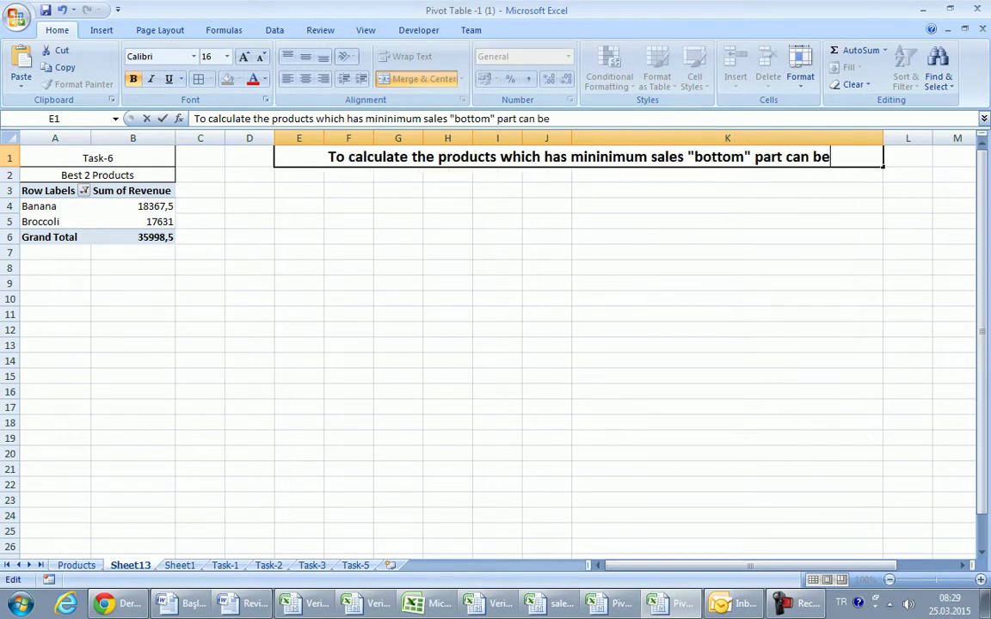
type(" used")
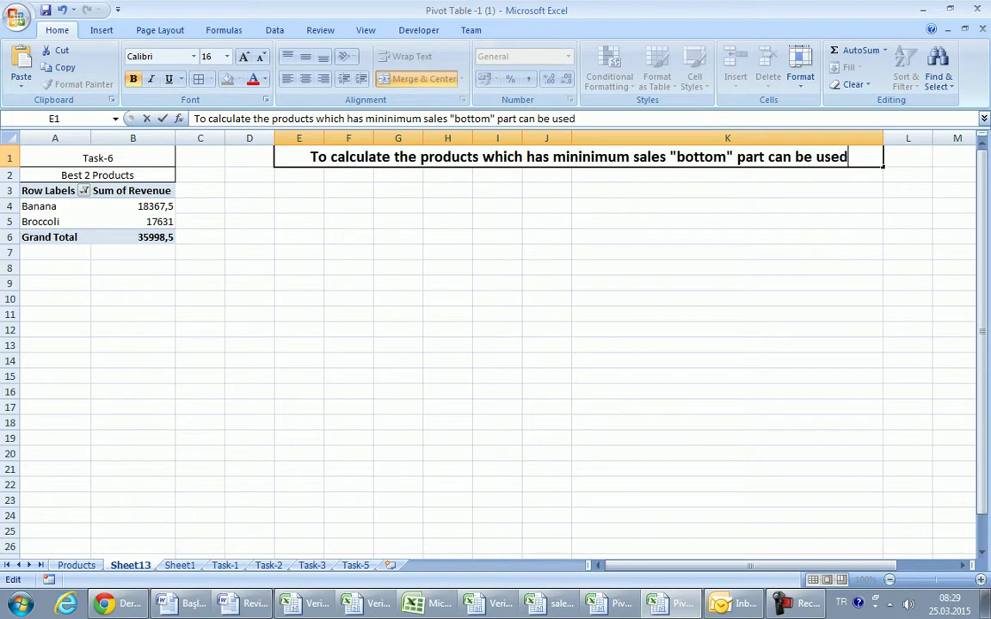
type(".")
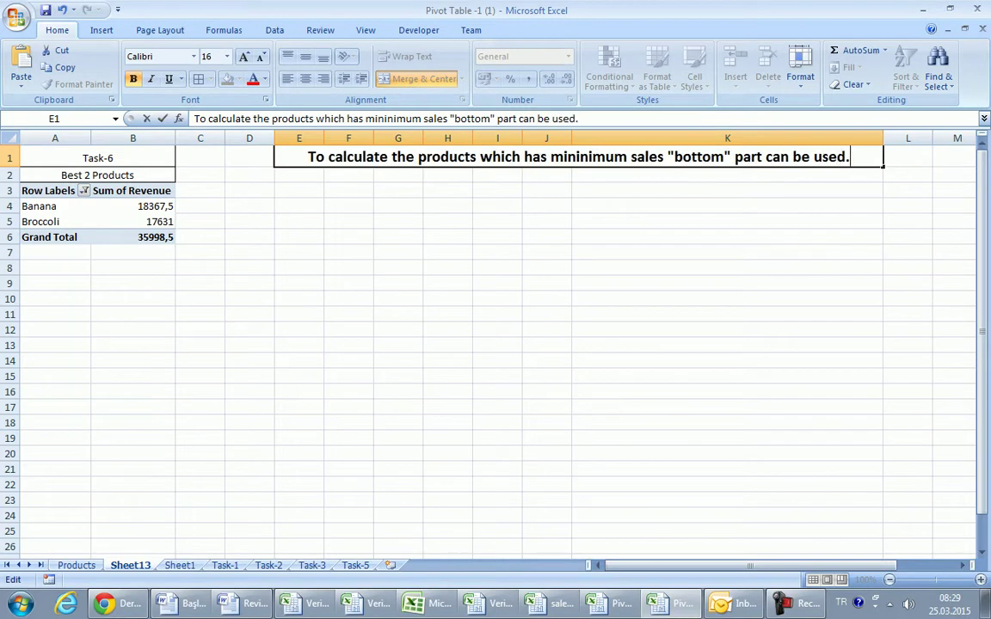
left_click(298, 191)
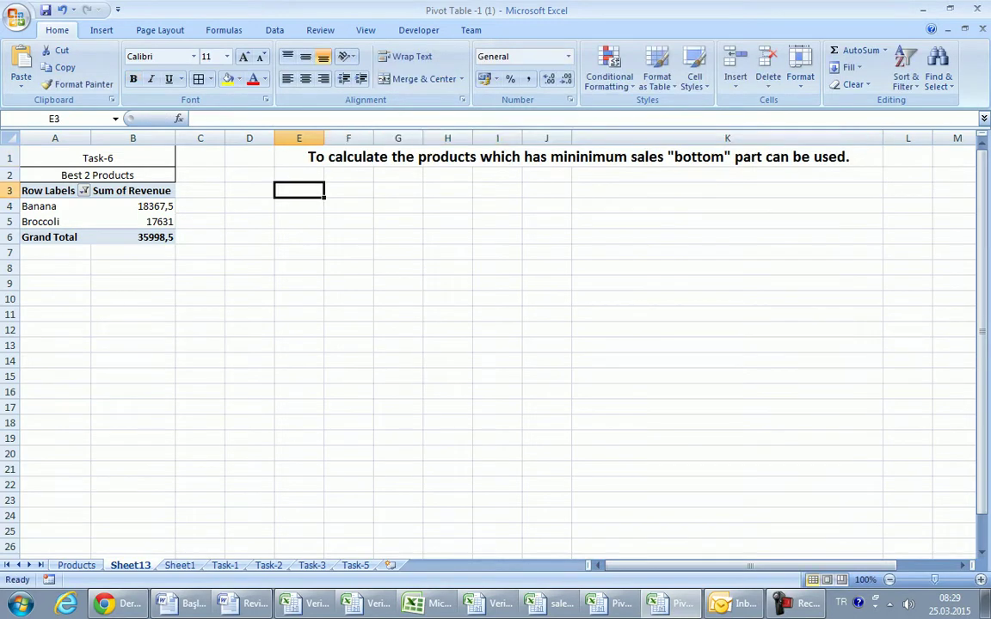
Step: Move Sheet13 after Task-5 and rename it Task-6
key("ctrl+Page_Up")
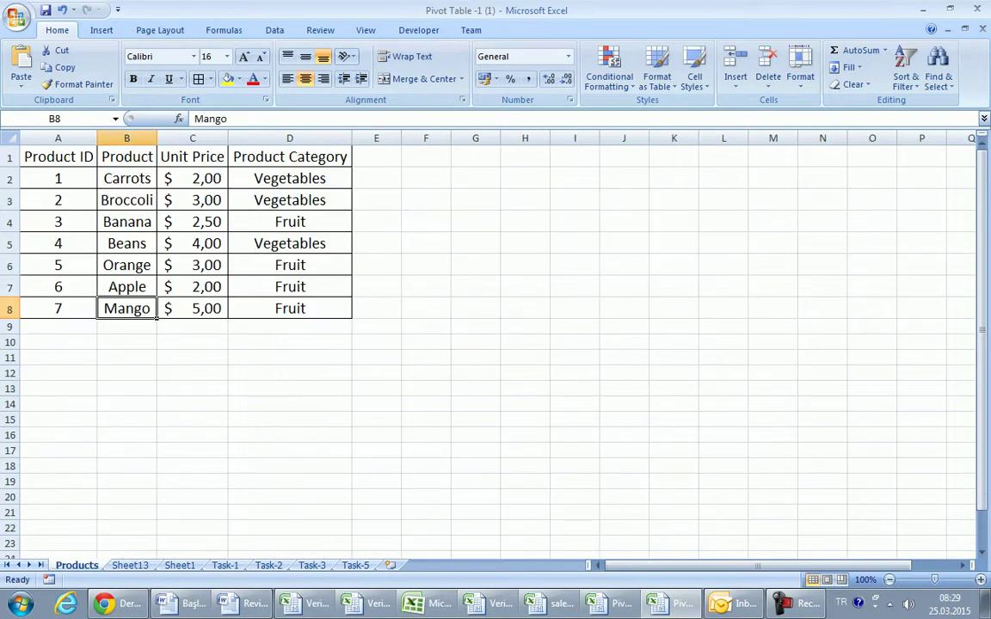
key("ctrl+Page_Down")
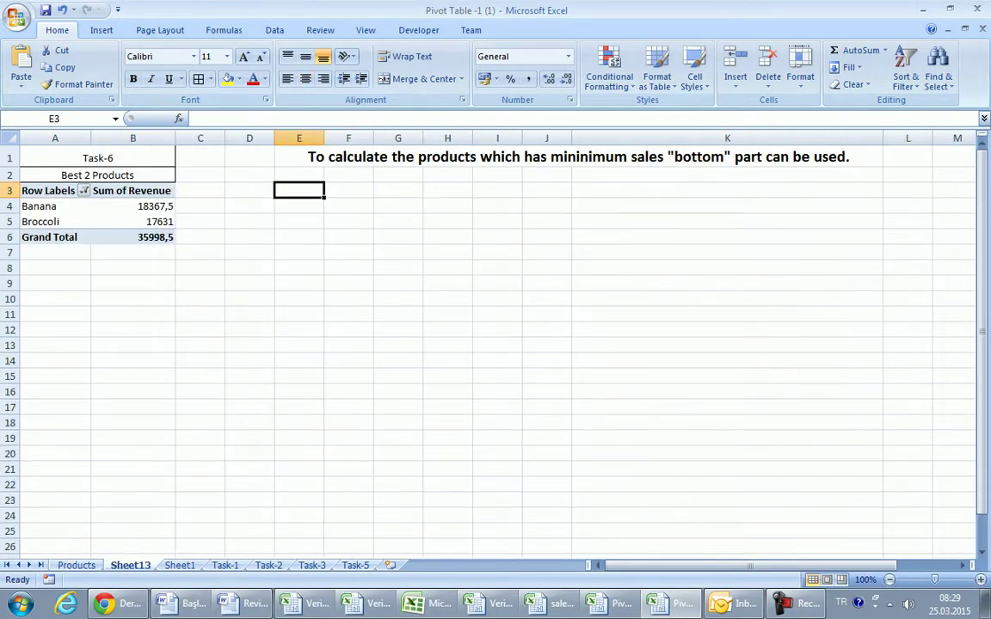
left_click_drag(130, 566, 361, 566)
double_click(350, 565)
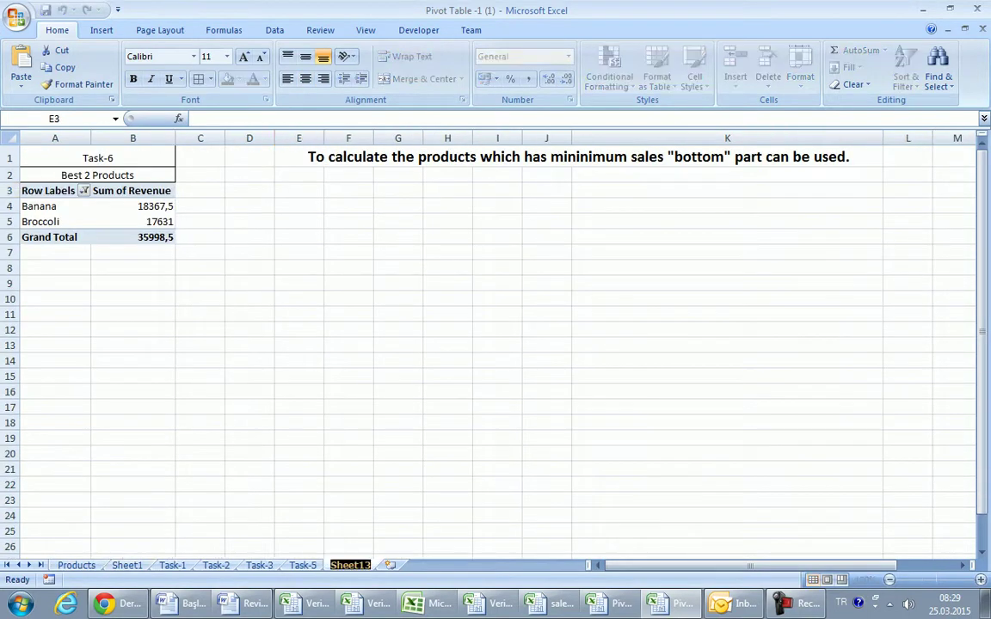
type("Task")
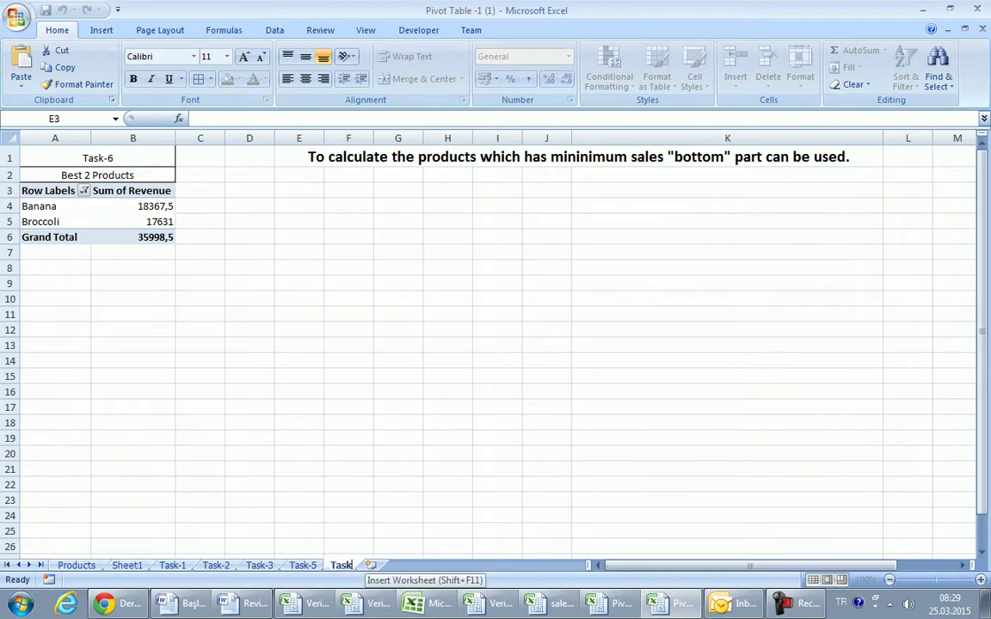
type("-6")
key("Return")
Step: Start a PivotTable from Sheet1's order data, placed on the existing sheet at Task-6!A10
left_click(127, 565)
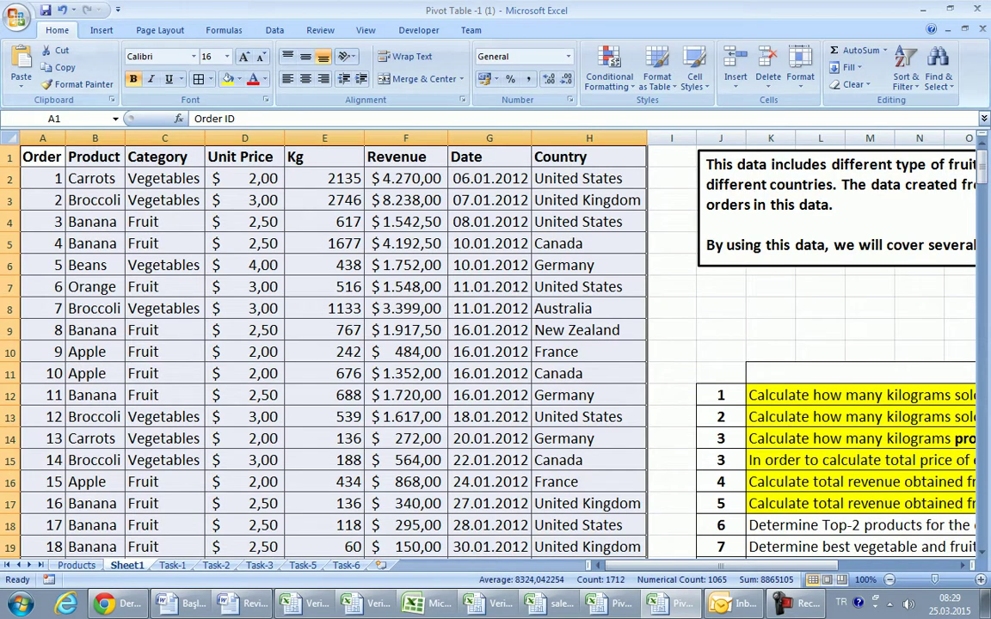
left_click(102, 30)
left_click(27, 64)
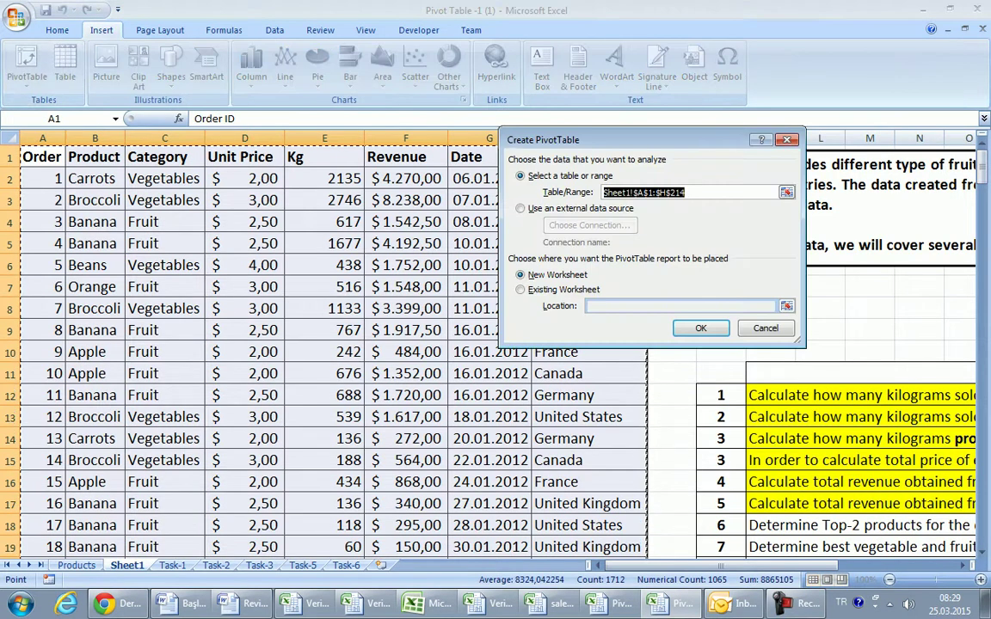
key("alt+e")
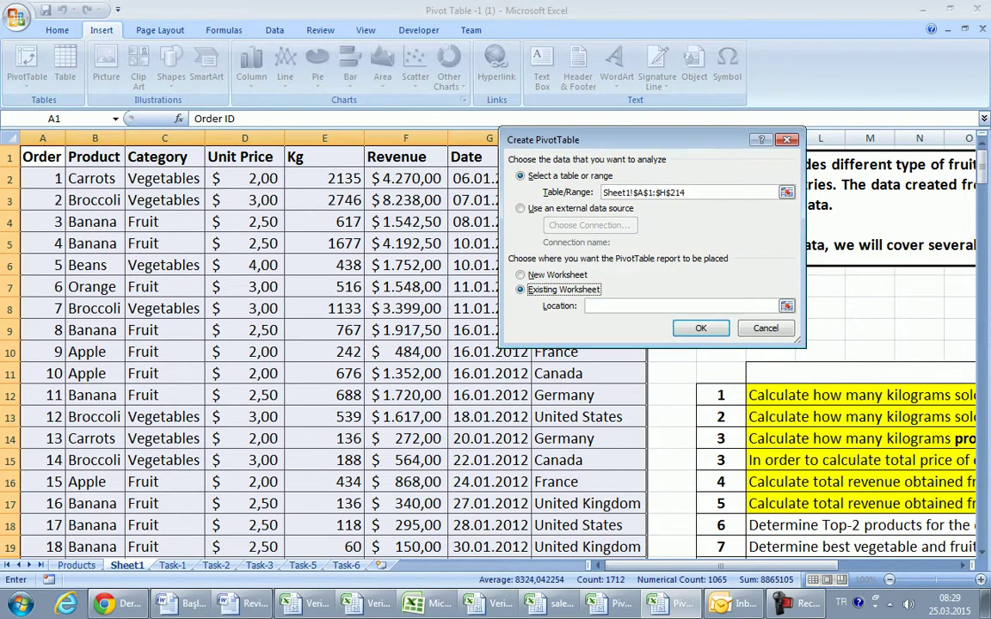
left_click(345, 565)
left_click(54, 299)
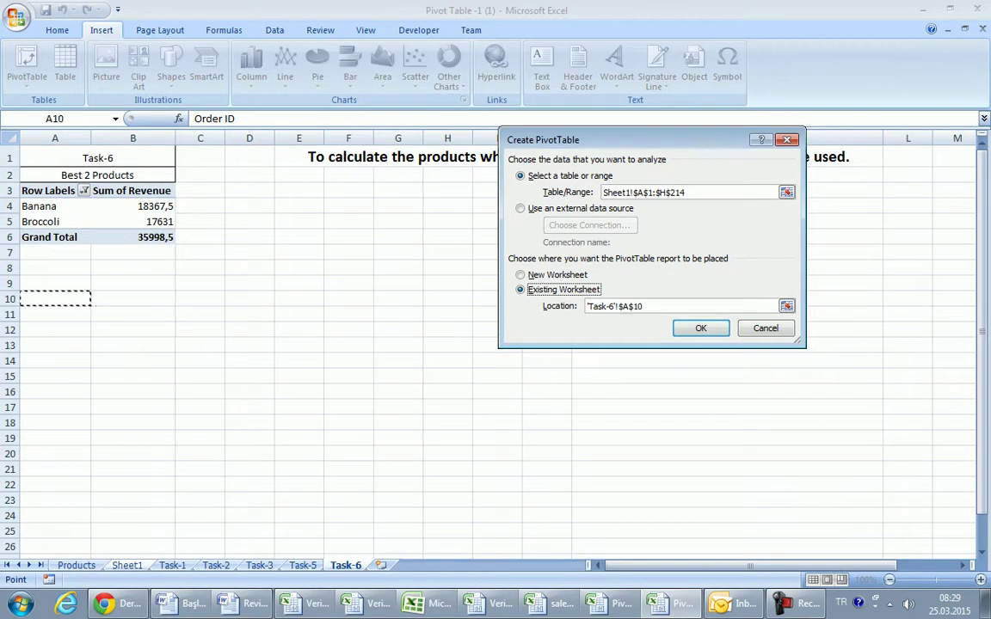
key("Tab")
Step: Create the PivotTable with Product as rows and summed Revenue as values
key("Return")
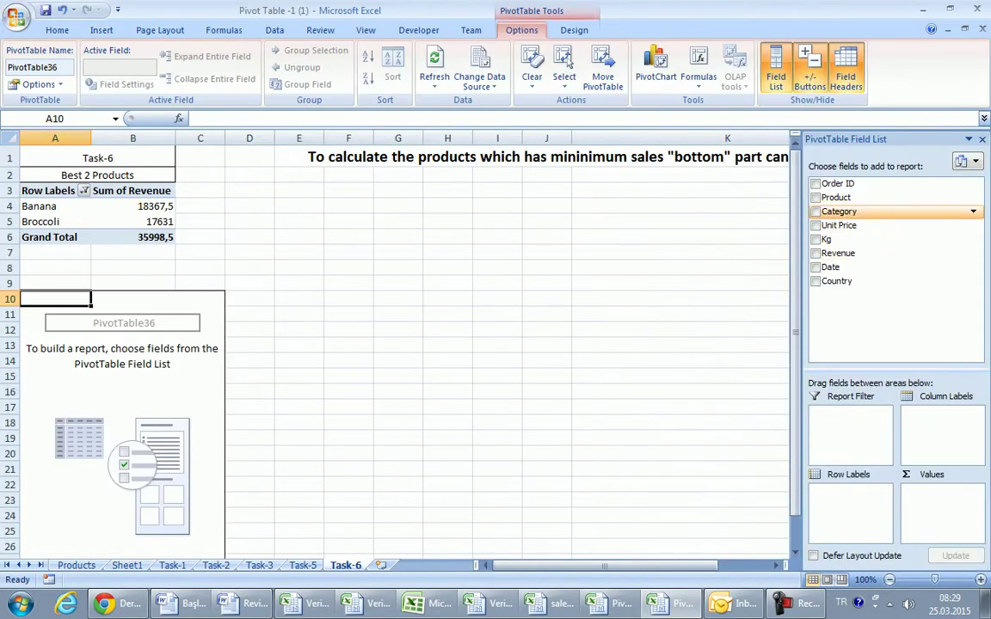
left_click(839, 197)
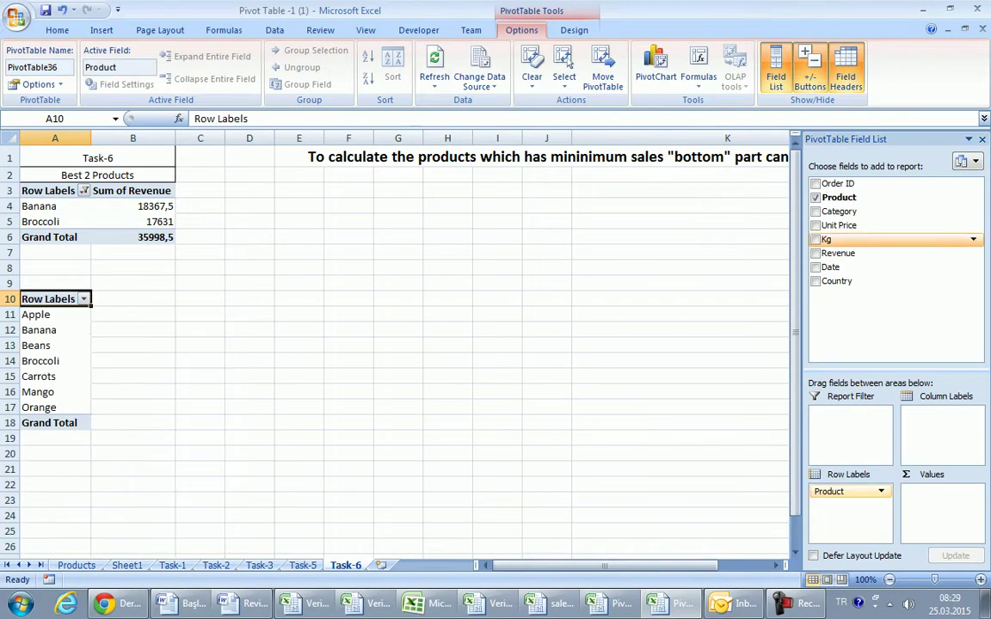
left_click(839, 253)
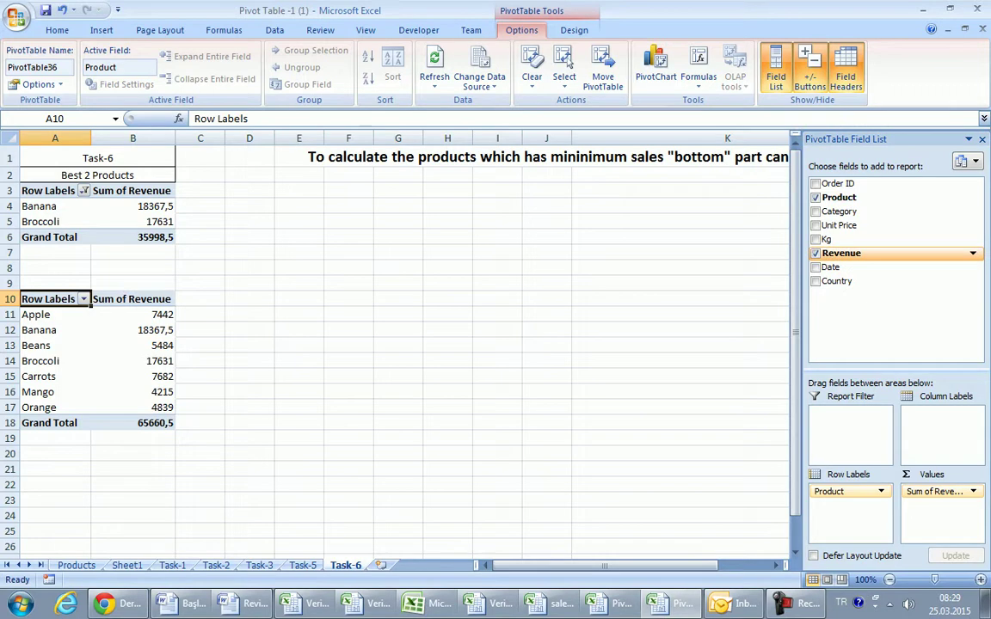
Step: Filter products to the Bottom 2 by revenue, leaving Mango and Orange
left_click(973, 197)
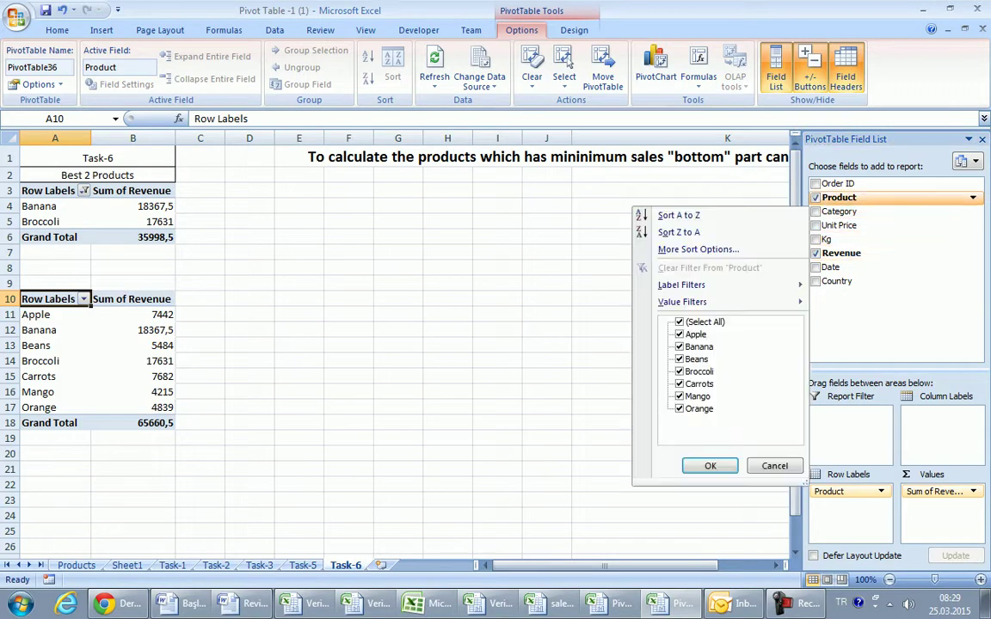
mouse_move(689, 302)
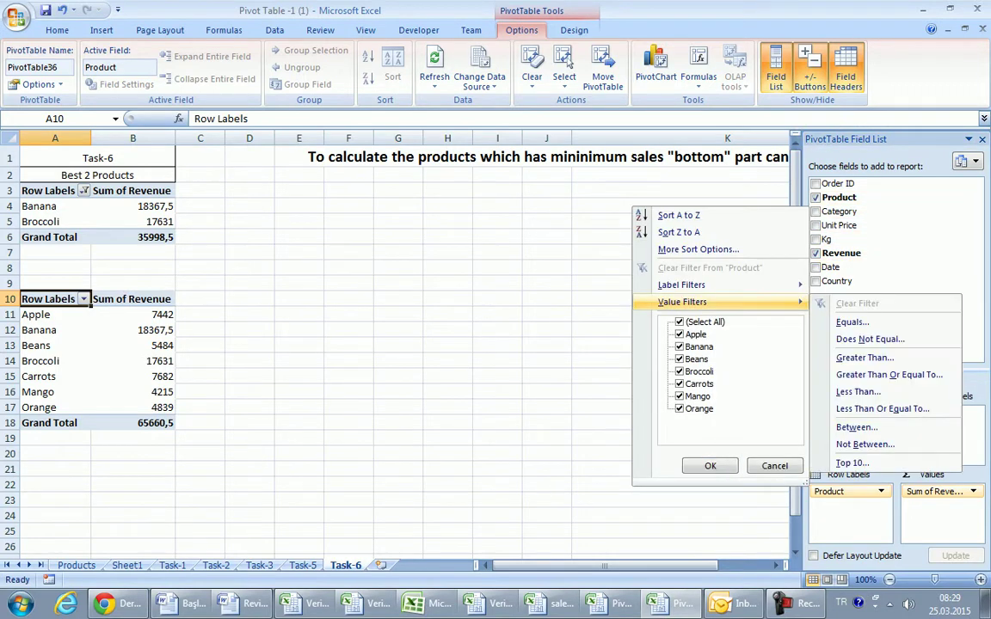
left_click(851, 462)
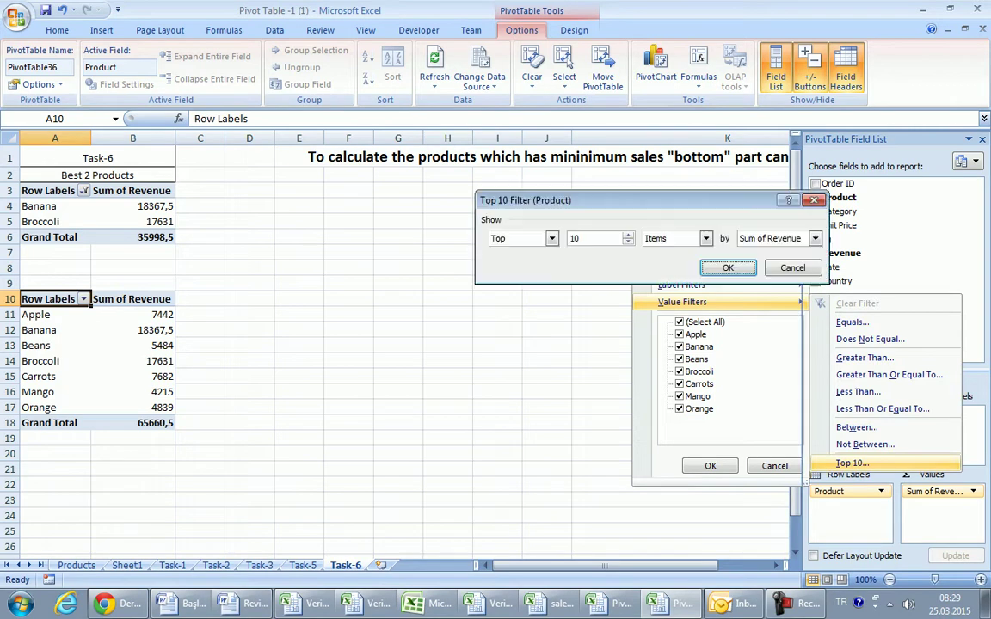
left_click(551, 238)
left_click(512, 262)
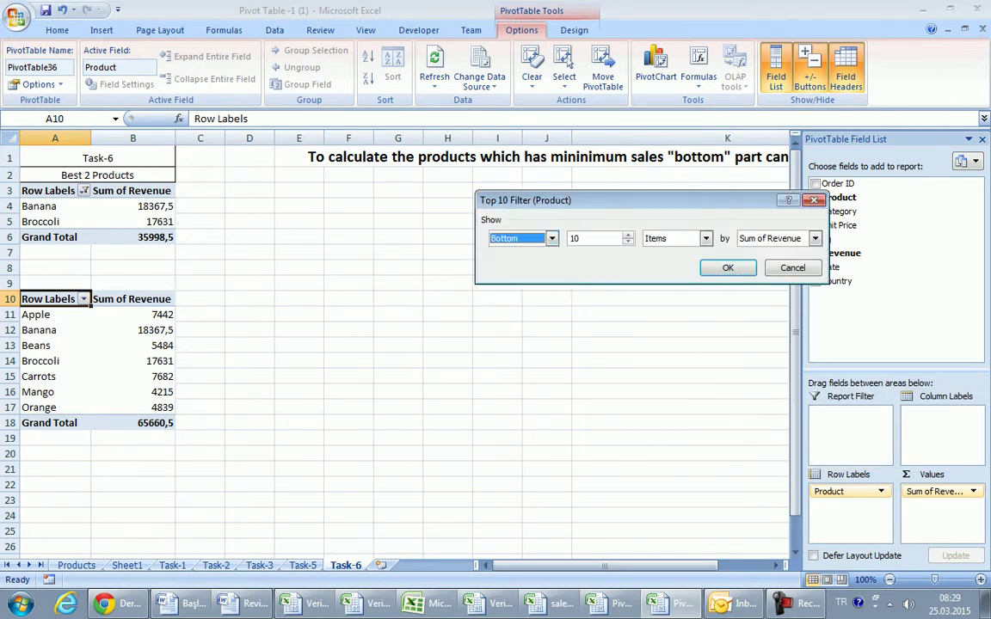
key("Tab")
type("2")
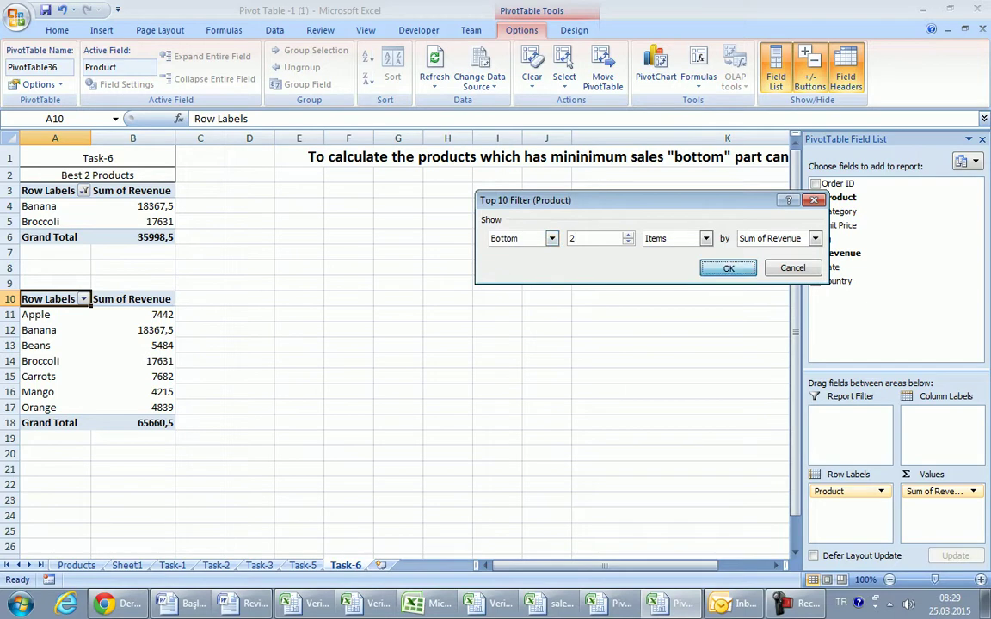
key("Return")
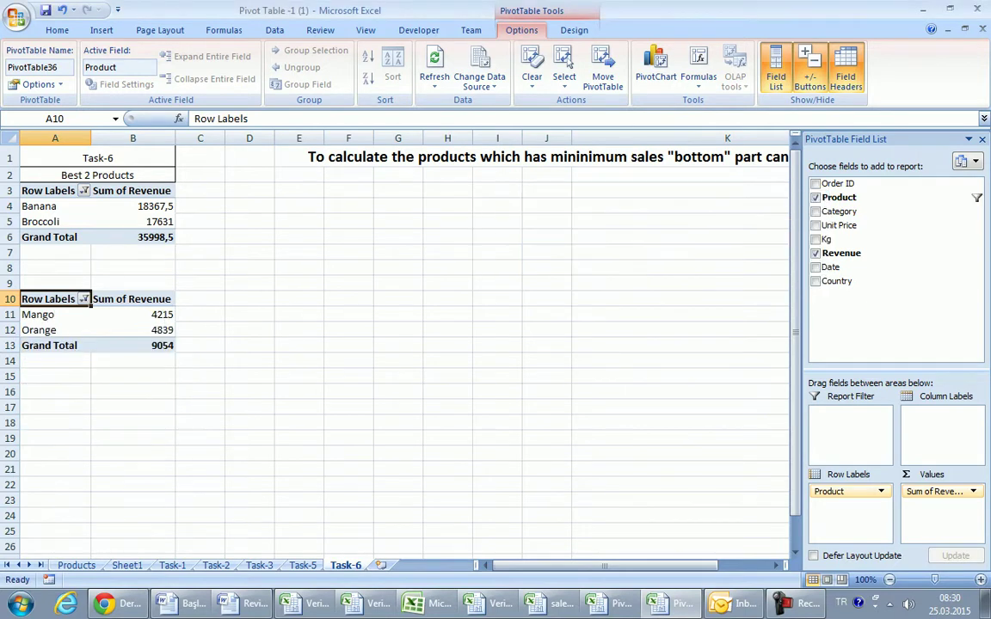
Step: Add merged headings 'Worst Products' in A9:B9 and 'Task-6.1' in A8:B8
key("Up")
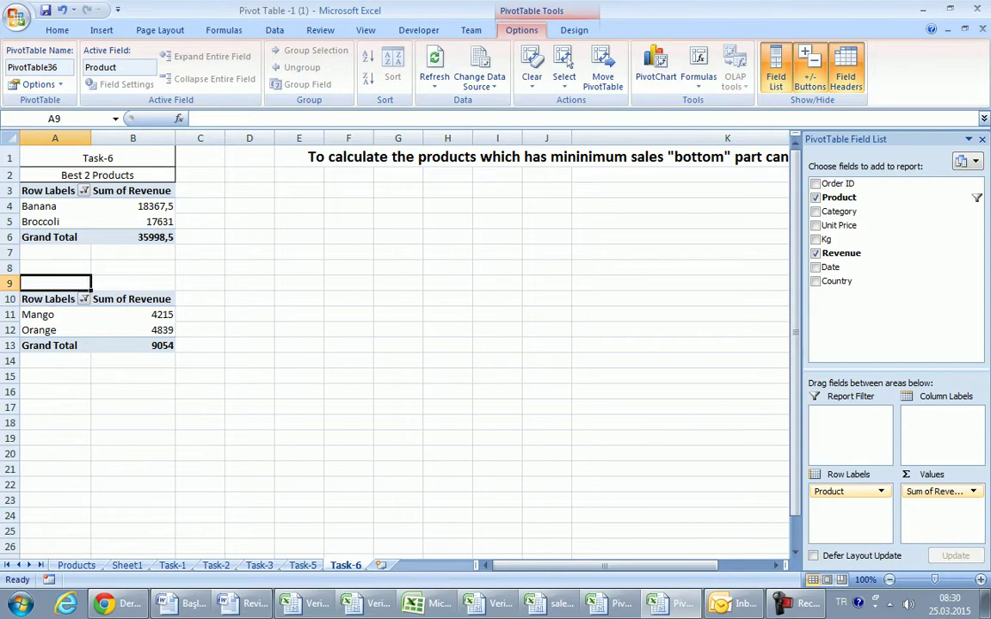
left_click(422, 79)
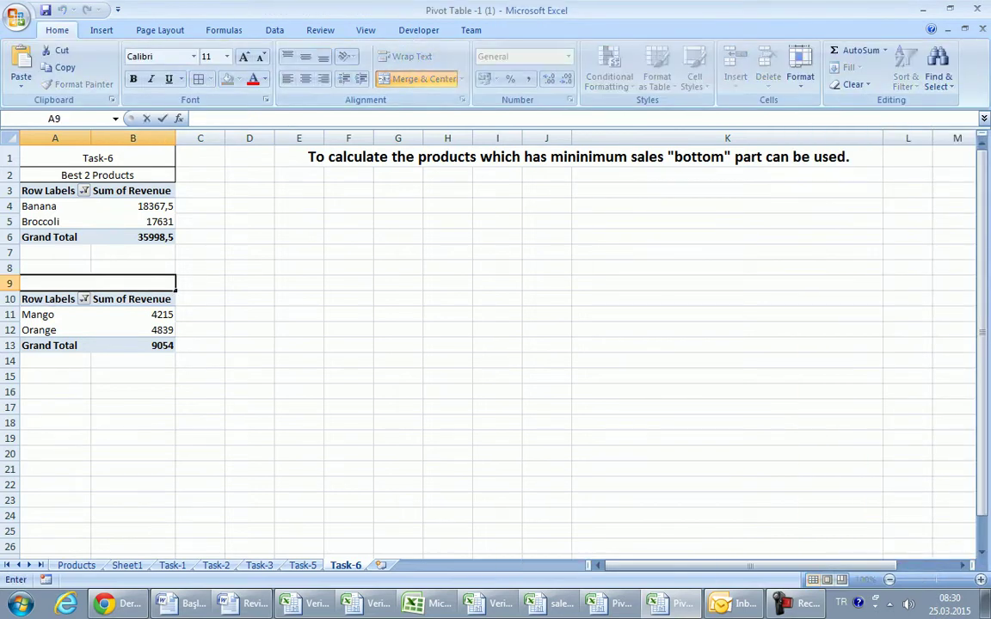
type("Worst Products")
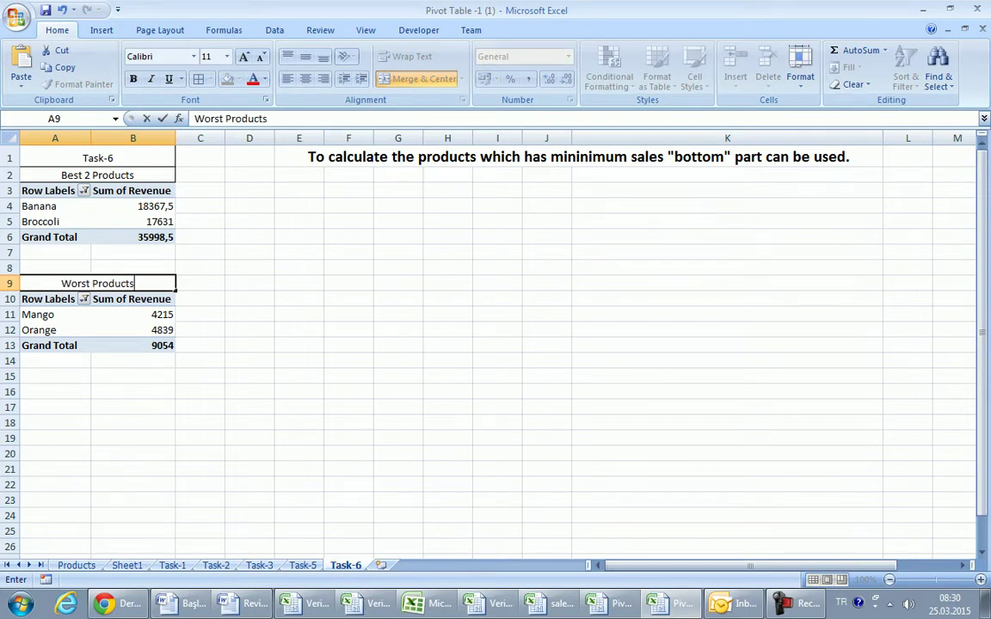
left_click_drag(54, 268, 132, 268)
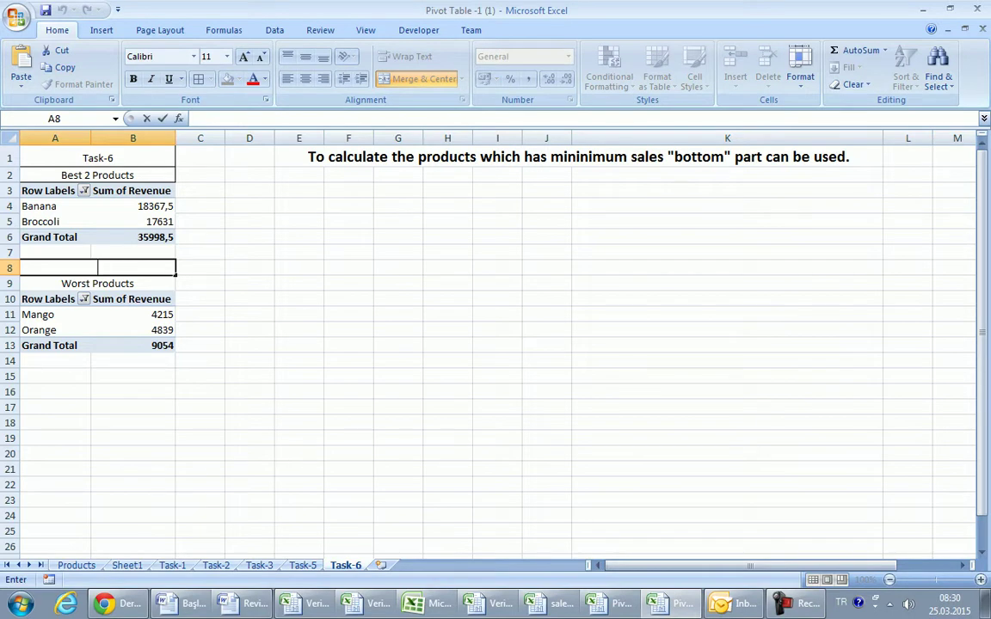
type("Tas")
type("k")
type("-")
type("6.1")
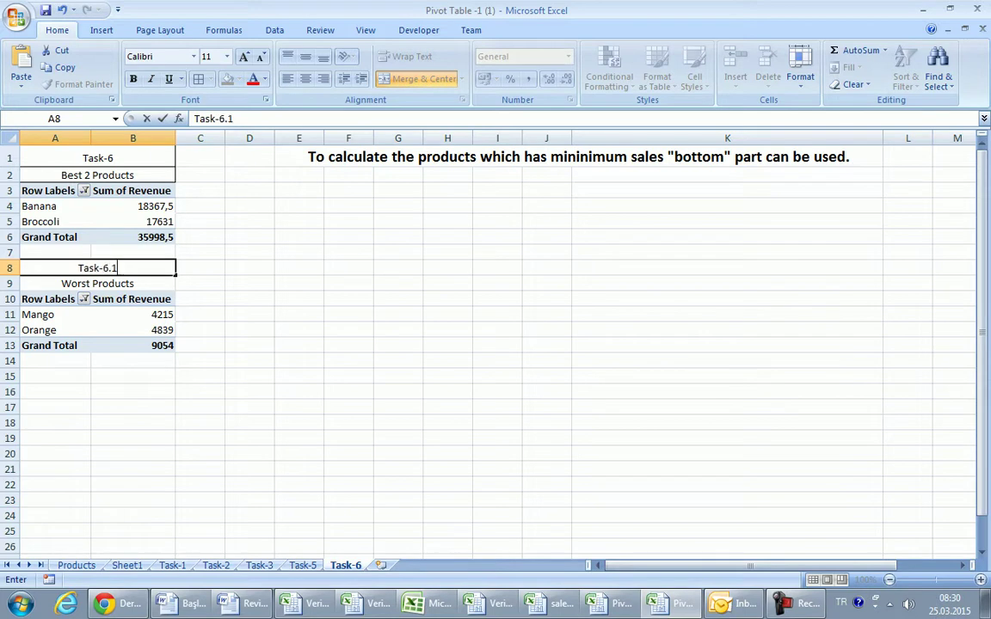
left_click(249, 314)
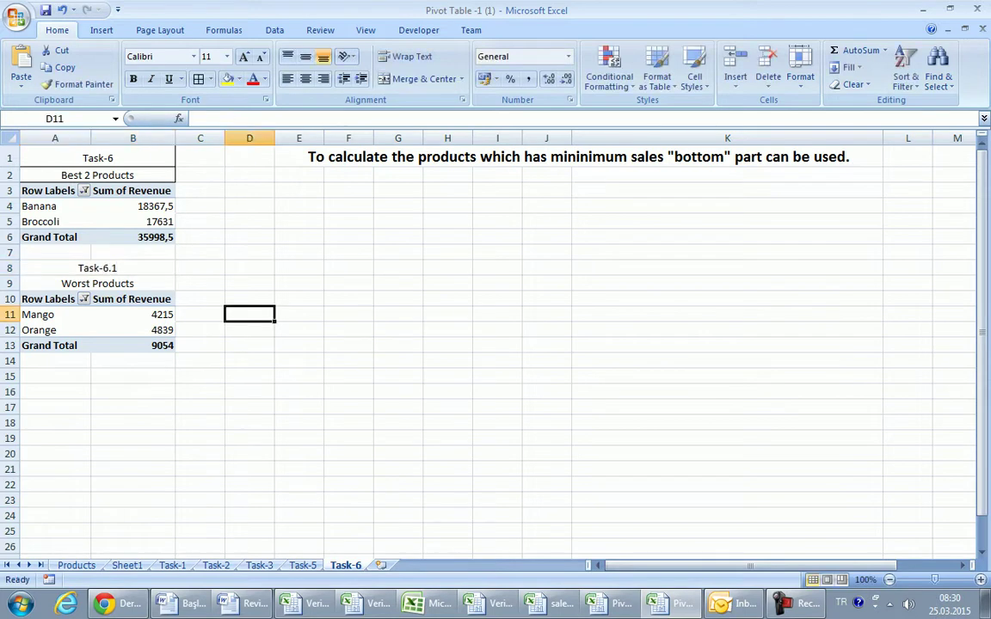
Step: Apply All Borders to the A8:B9 title block
left_click_drag(54, 268, 132, 283)
left_click(198, 79)
left_click(348, 361)
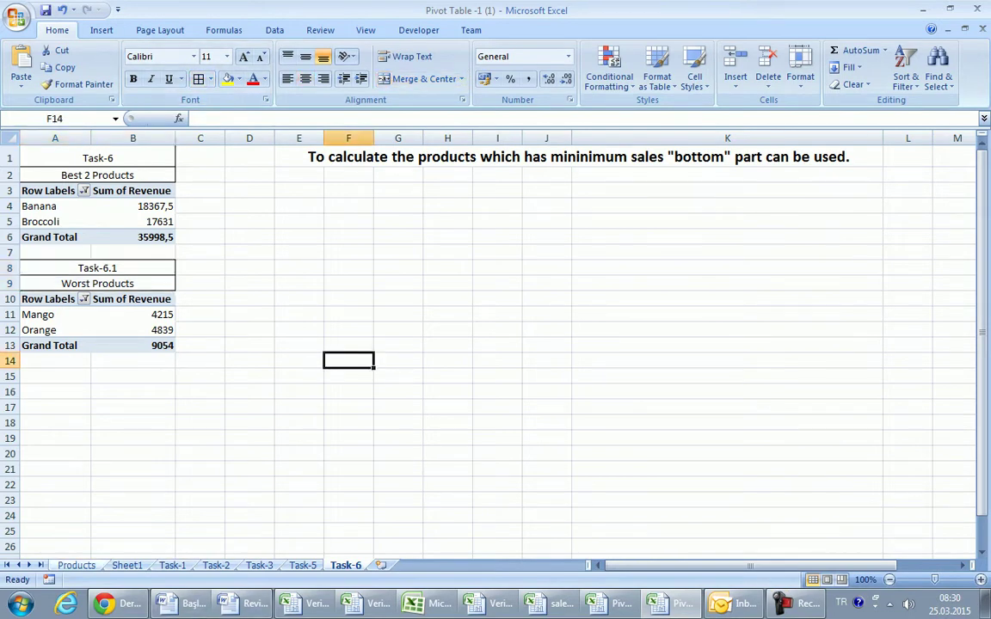
Step: On Sheet1, fill the Top-2 products task yellow, then select the order data A1:H214
left_click(75, 565)
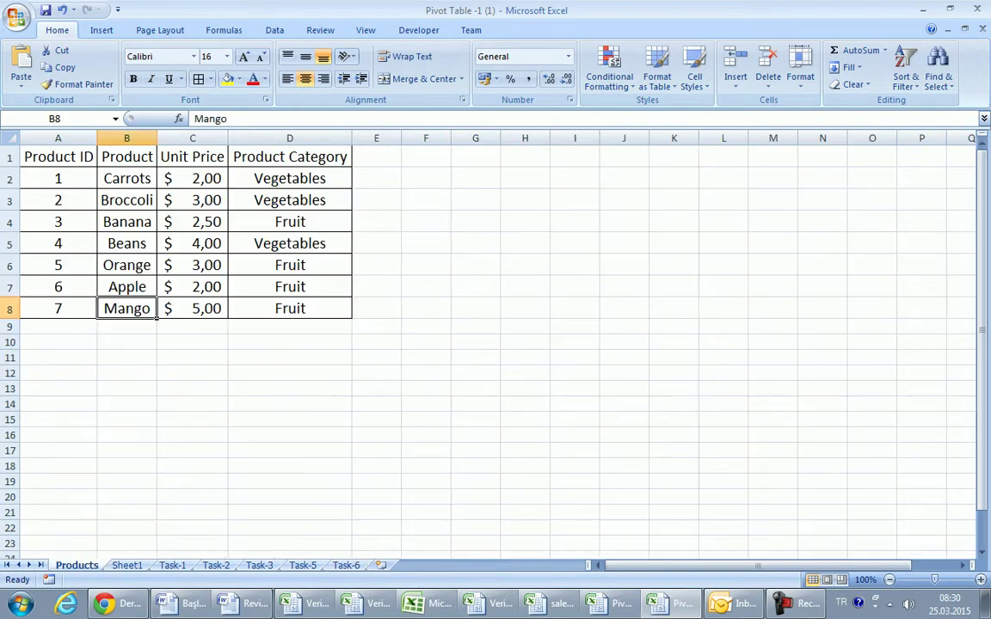
left_click(127, 565)
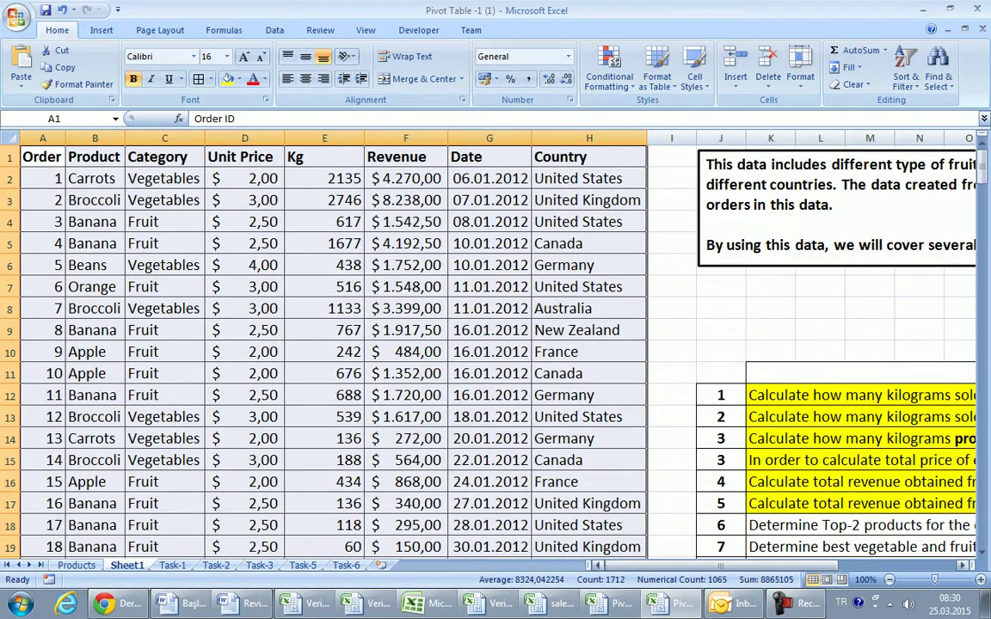
left_click(865, 523)
left_click_drag(722, 566, 809, 566)
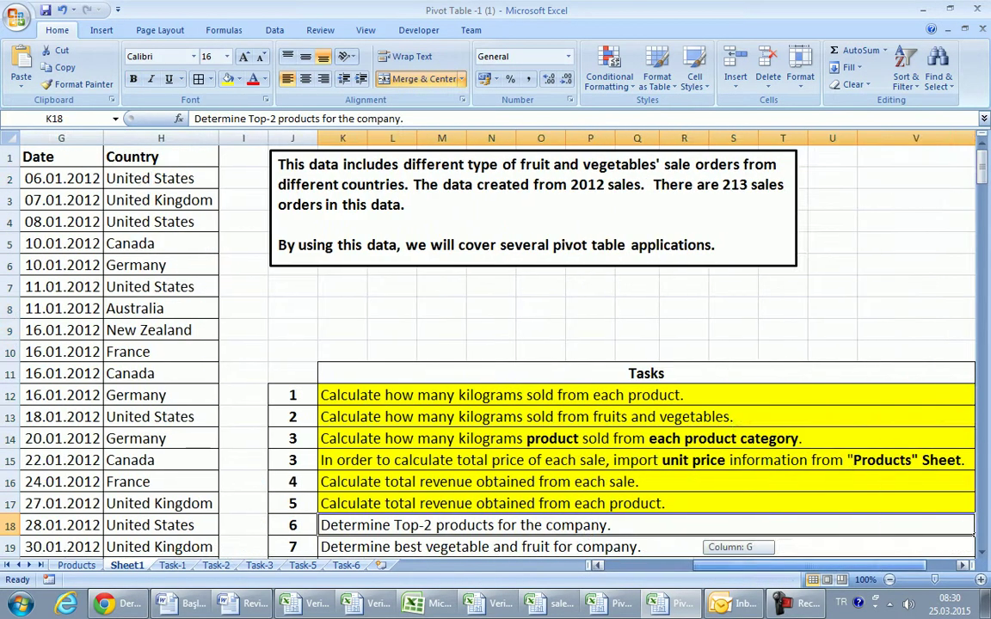
left_click(228, 78)
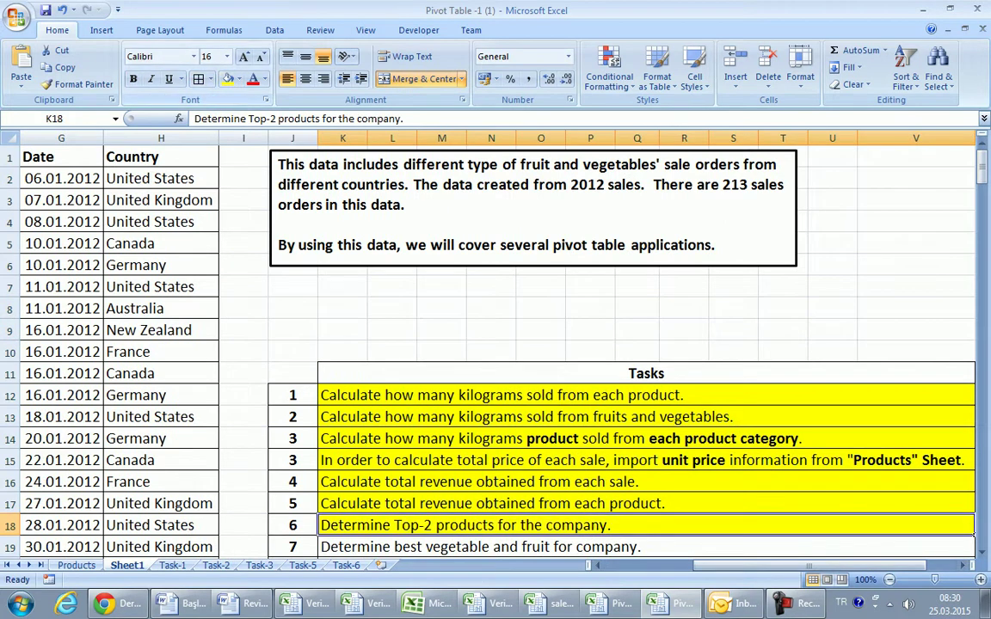
scroll(619, 344, "down", 3)
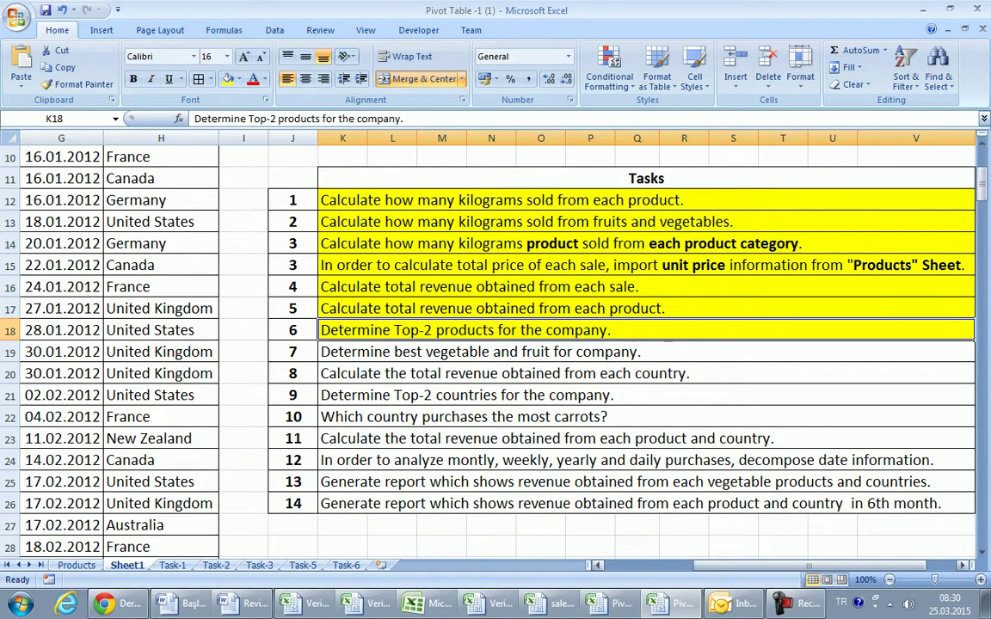
left_click_drag(809, 565, 722, 566)
scroll(495, 344, "up", 3)
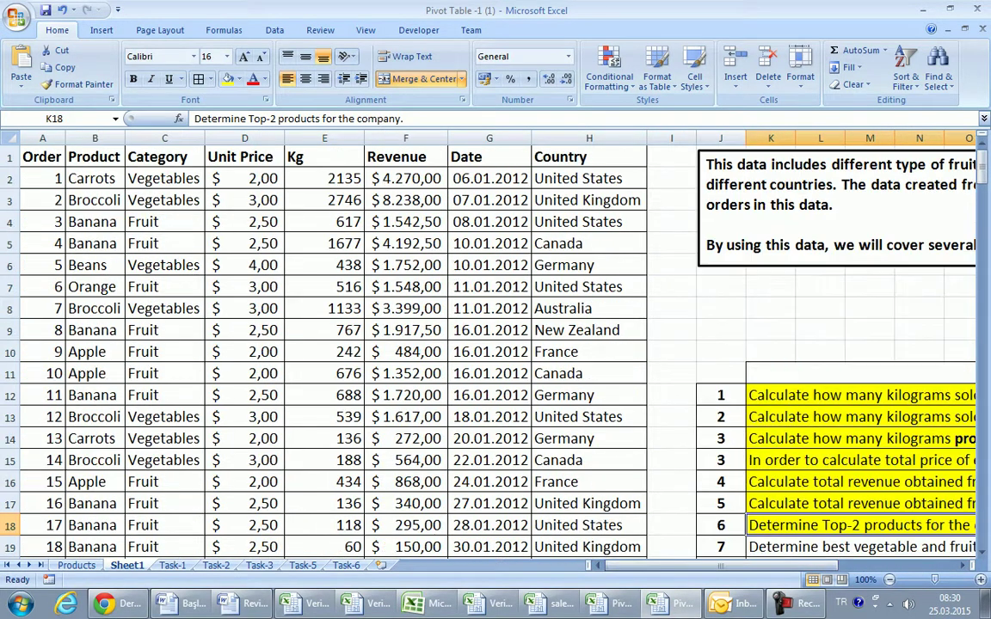
left_click_drag(43, 157, 646, 552)
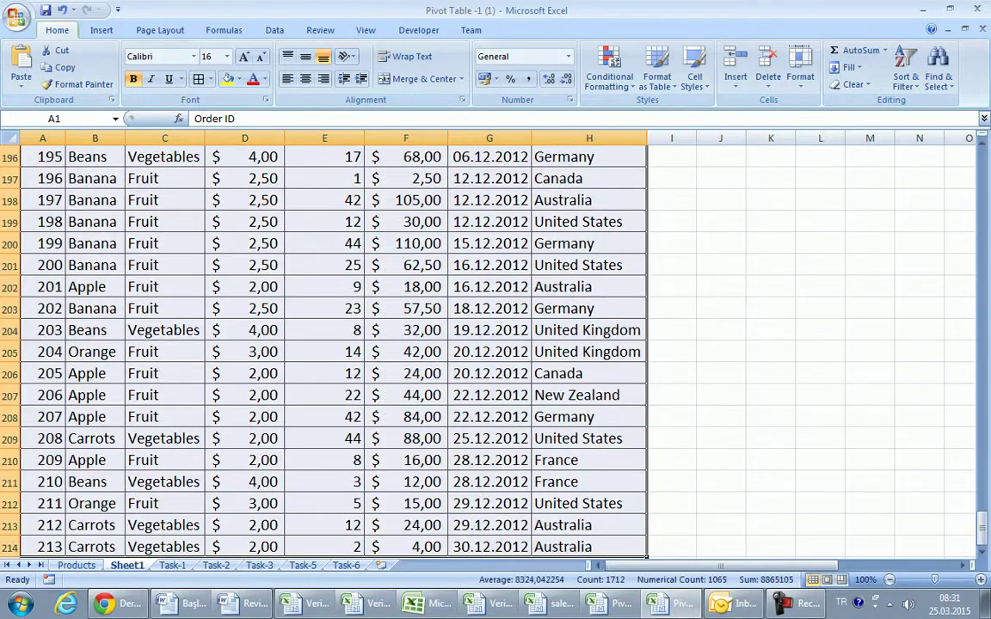
Step: Create a PivotTable on a new sheet with Category and Product as row fields
left_click(101, 30)
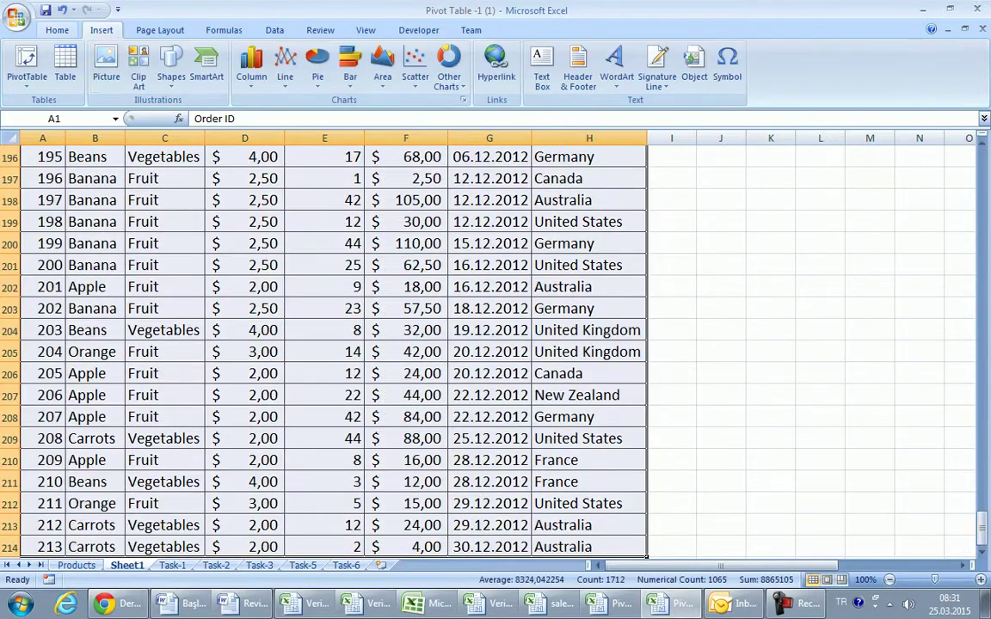
left_click(26, 59)
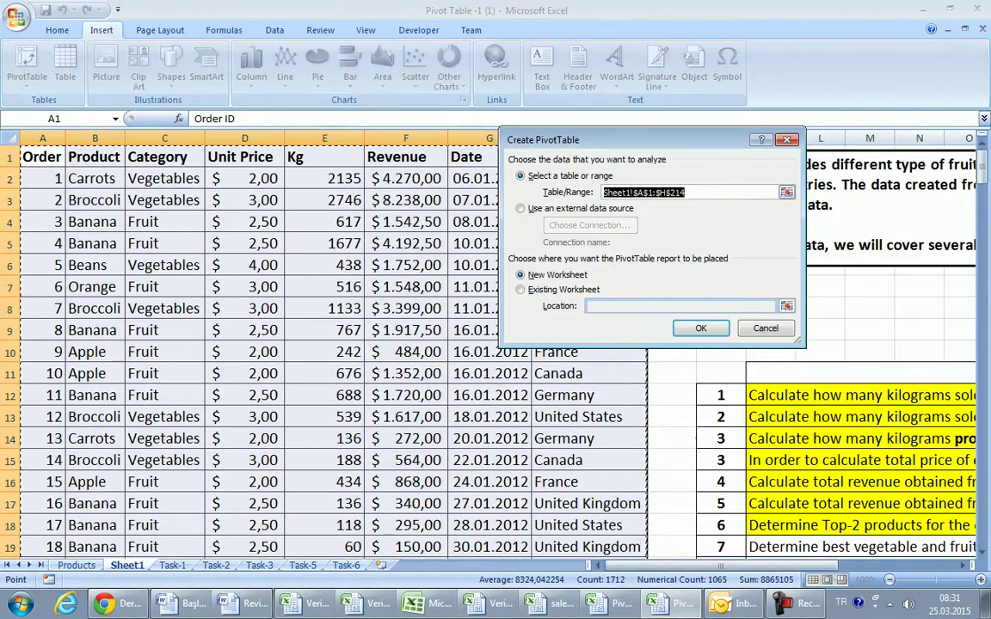
key("Return")
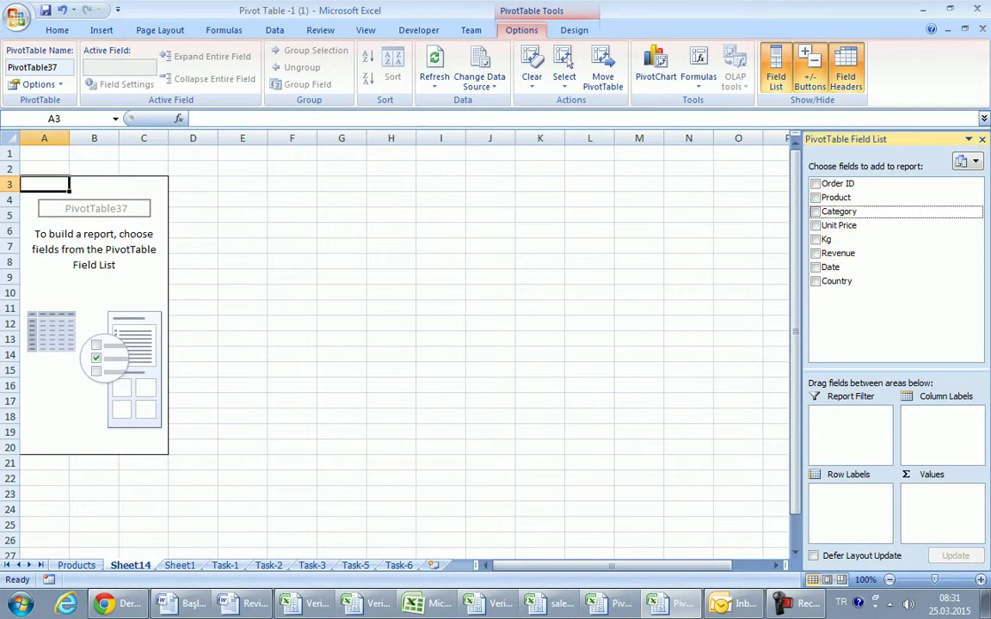
left_click(816, 212)
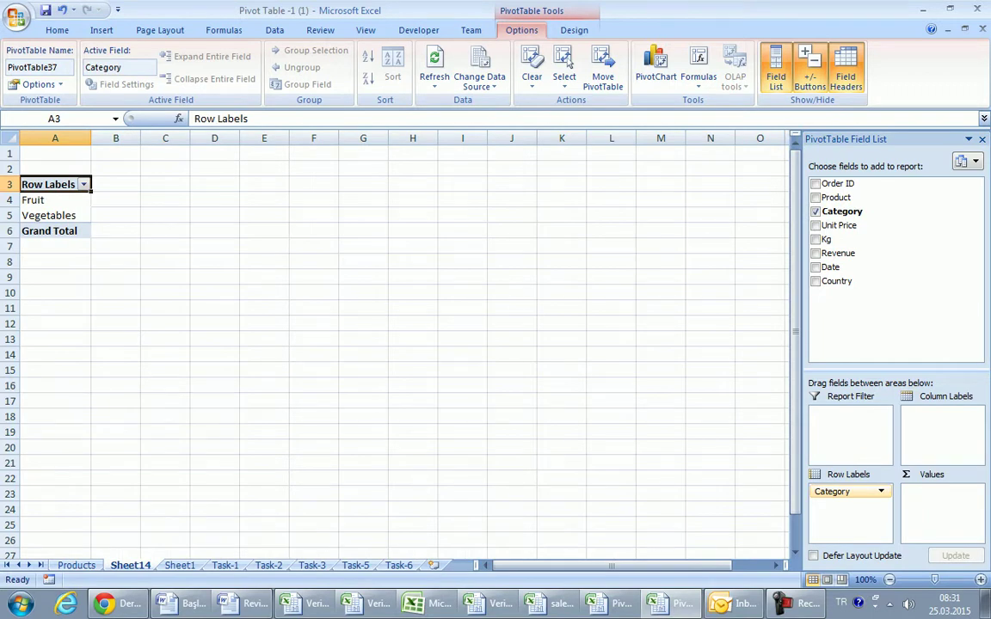
key("Down")
key("Up")
key("Up")
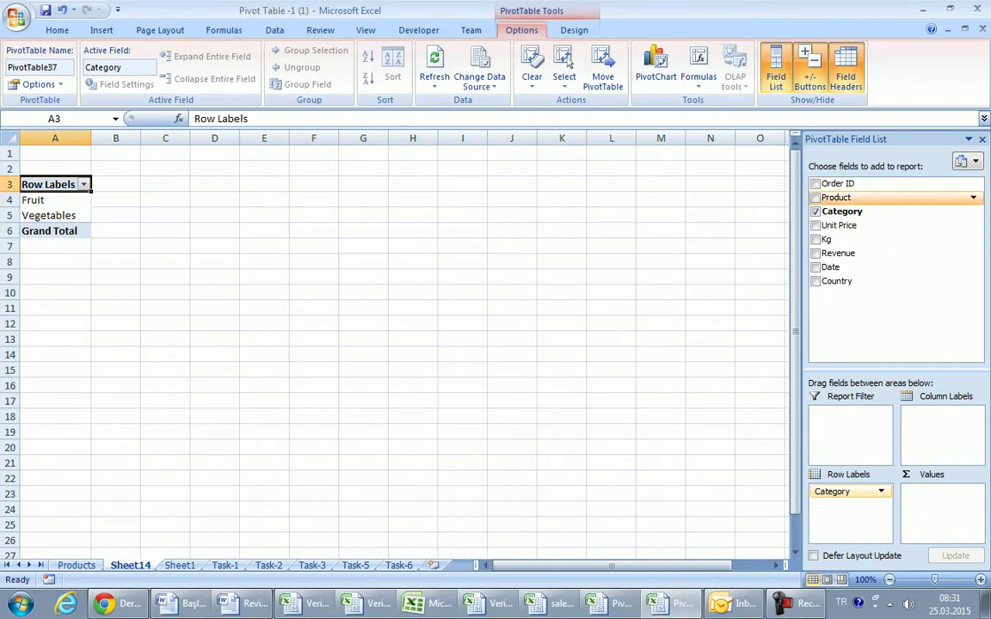
key("space")
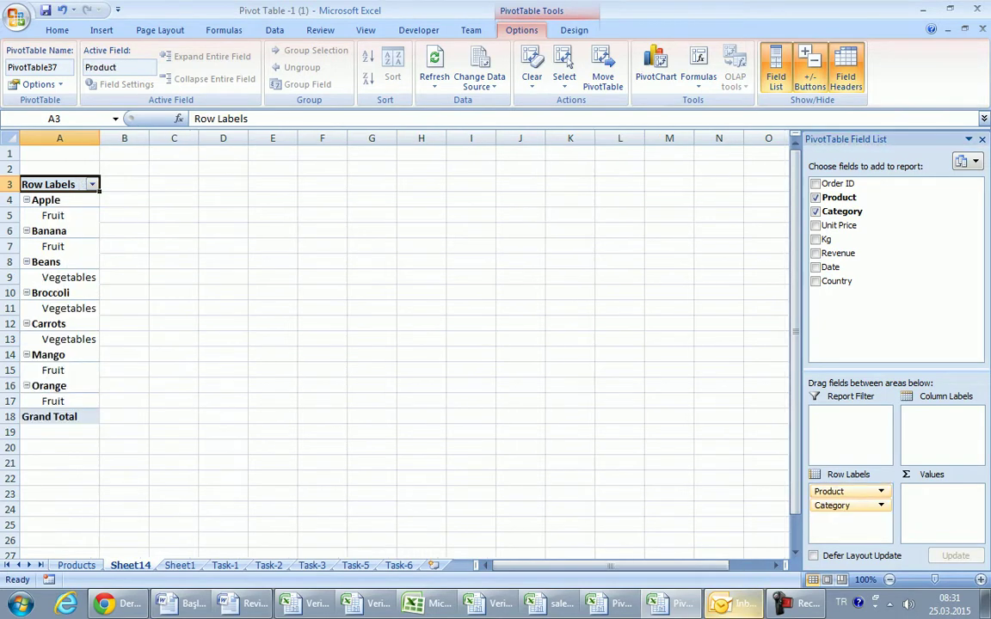
Step: Add a merged 'This is not true' note in B2:E2, then unmerge and delete it
left_click_drag(124, 168, 272, 168)
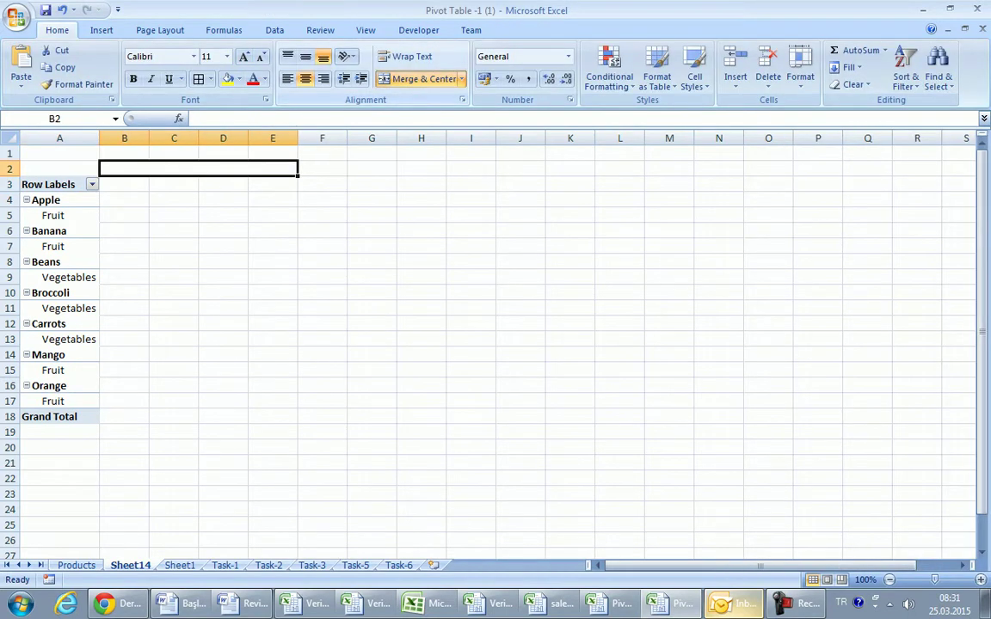
left_click(425, 79)
type("This is not true")
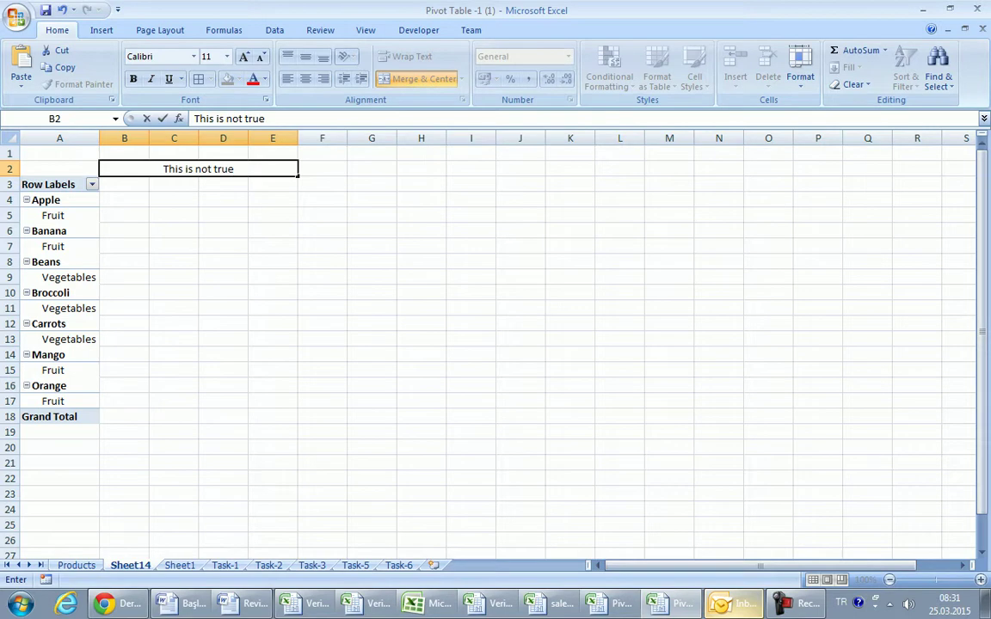
left_click(223, 231)
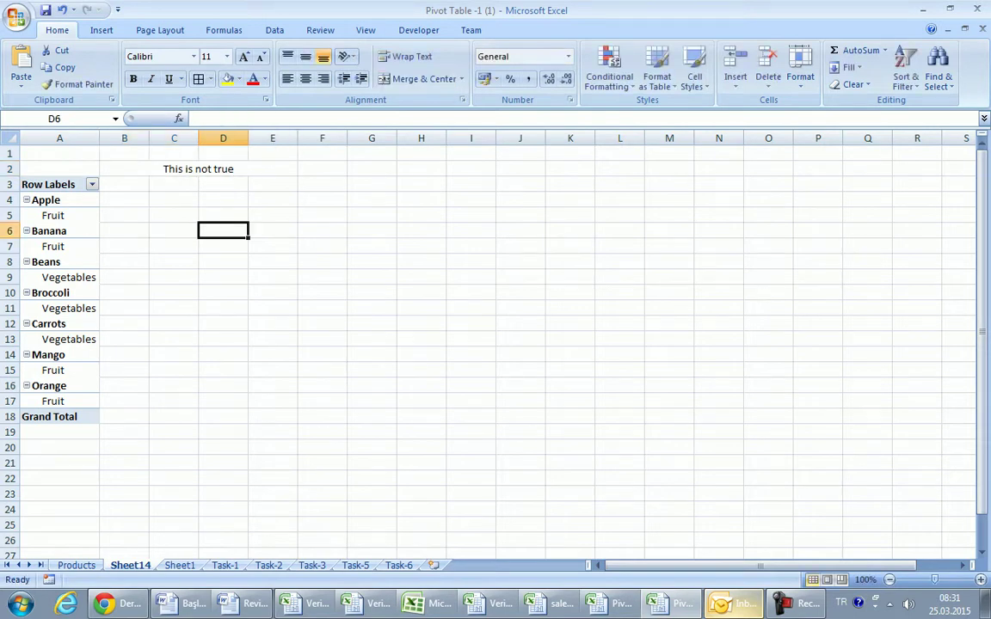
left_click(198, 169)
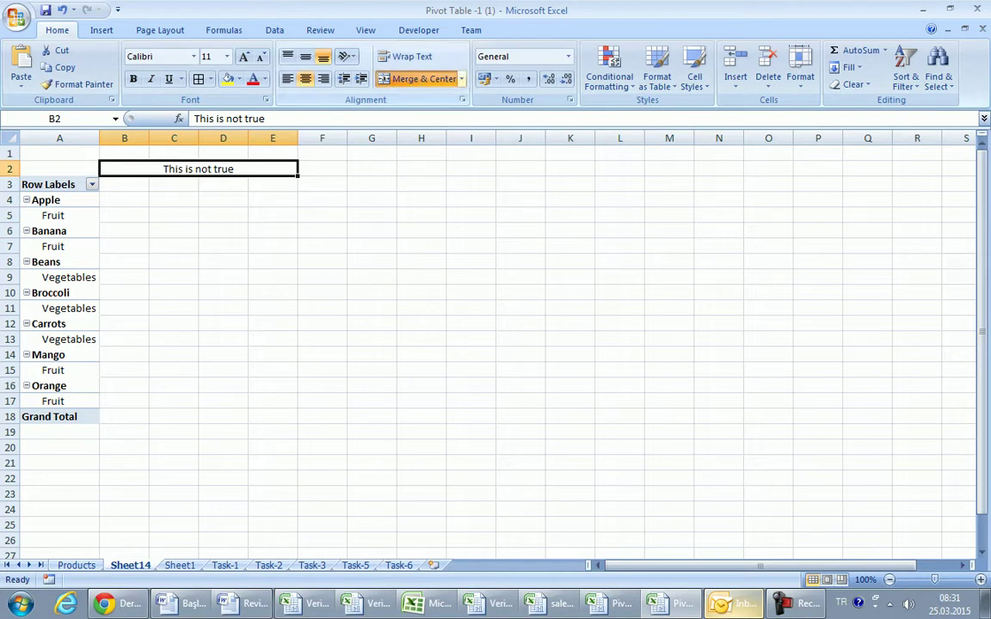
left_click(420, 78)
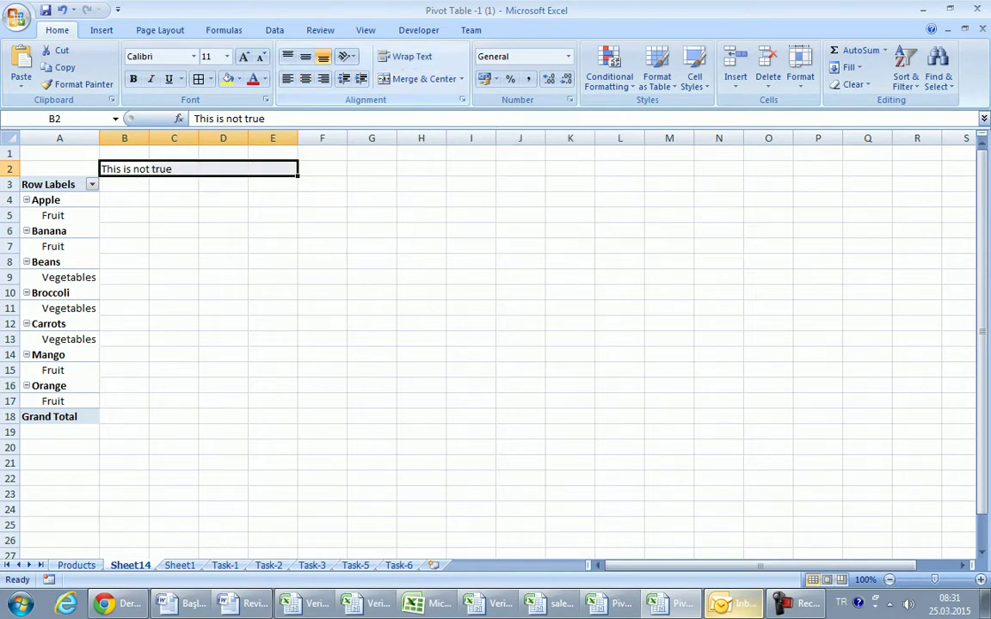
key("Delete")
left_click(59, 215)
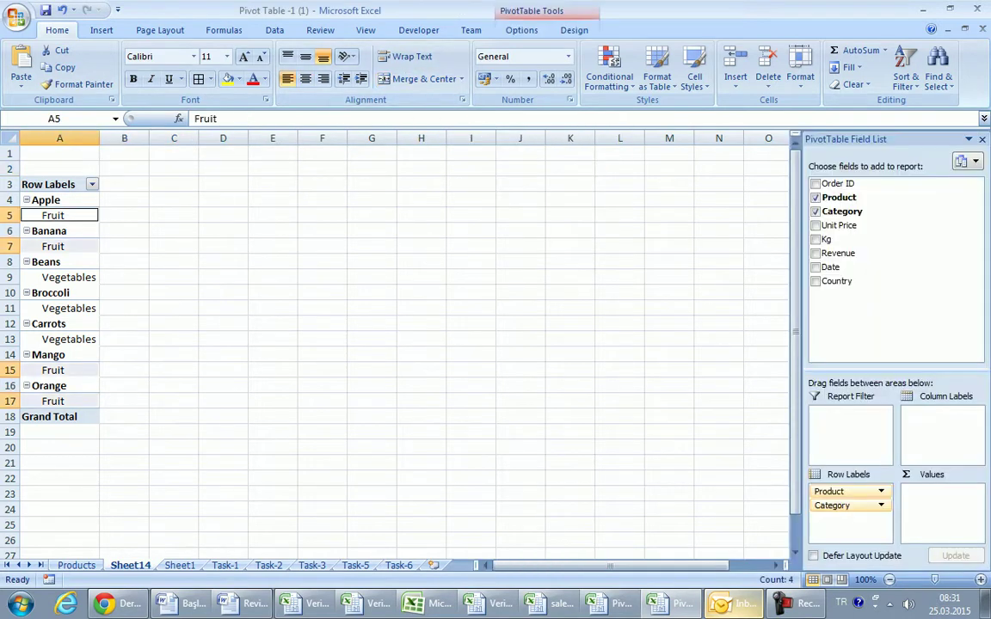
Step: Nest products under Category and attempt a Top 10 value filter on Product
left_click_drag(832, 505, 832, 489)
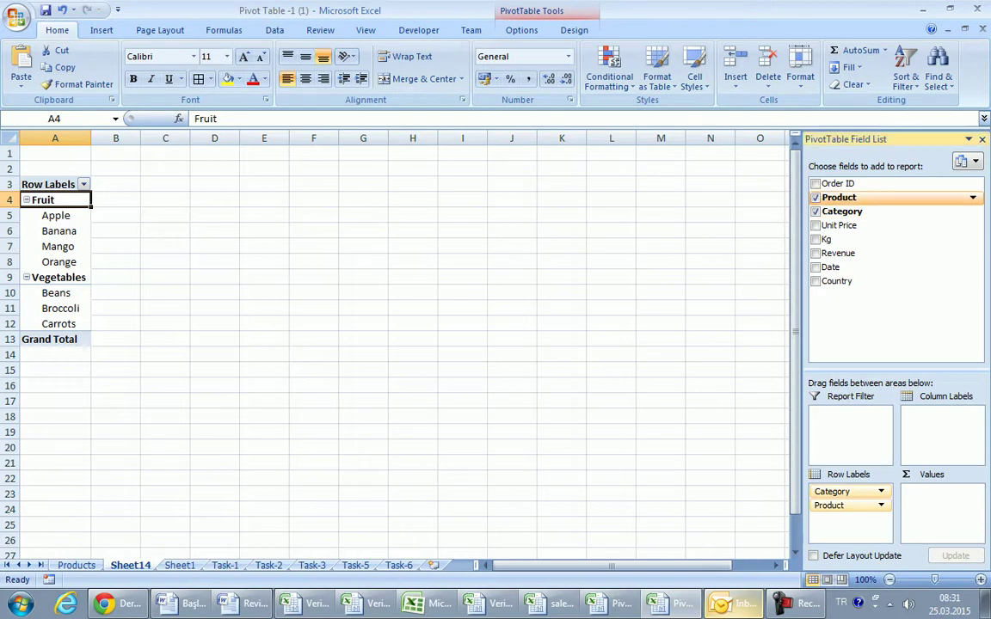
left_click(974, 198)
mouse_move(774, 302)
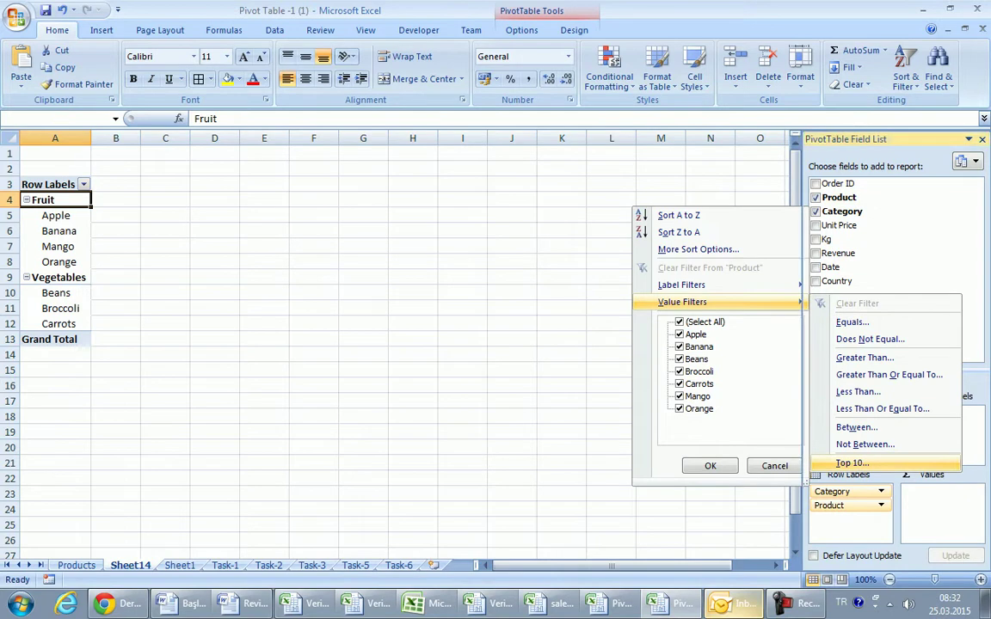
left_click(852, 463)
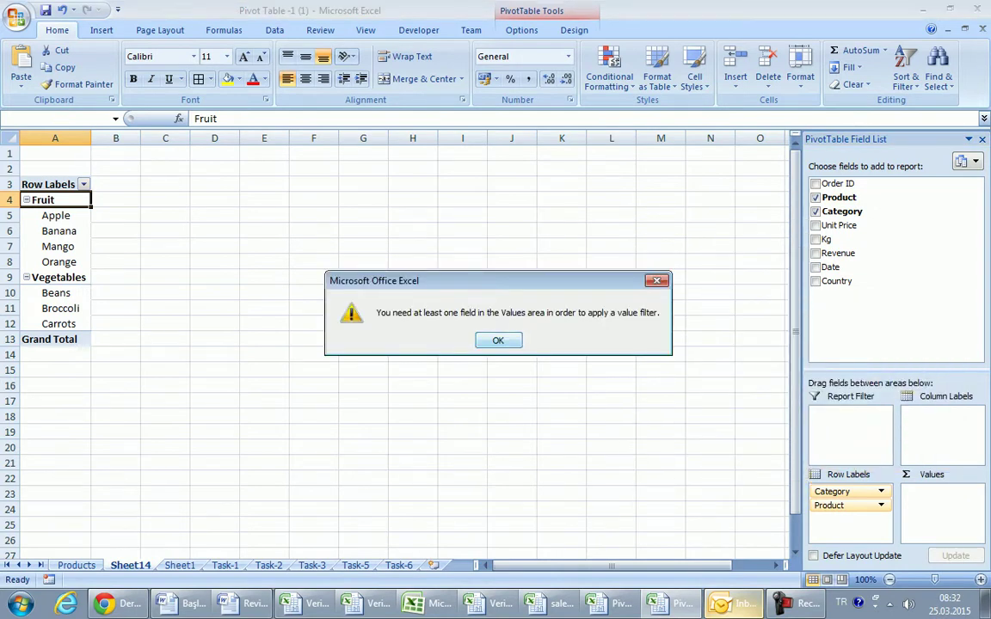
key("Return")
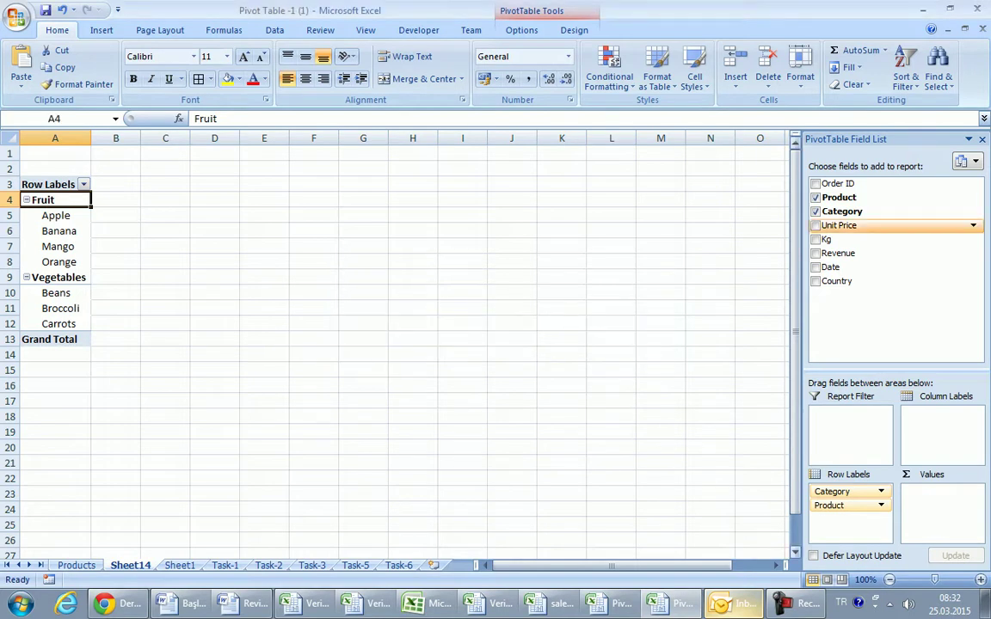
Step: Retry the Product Top 10 value filter, dismissing each missing Values field warning
left_click(973, 197)
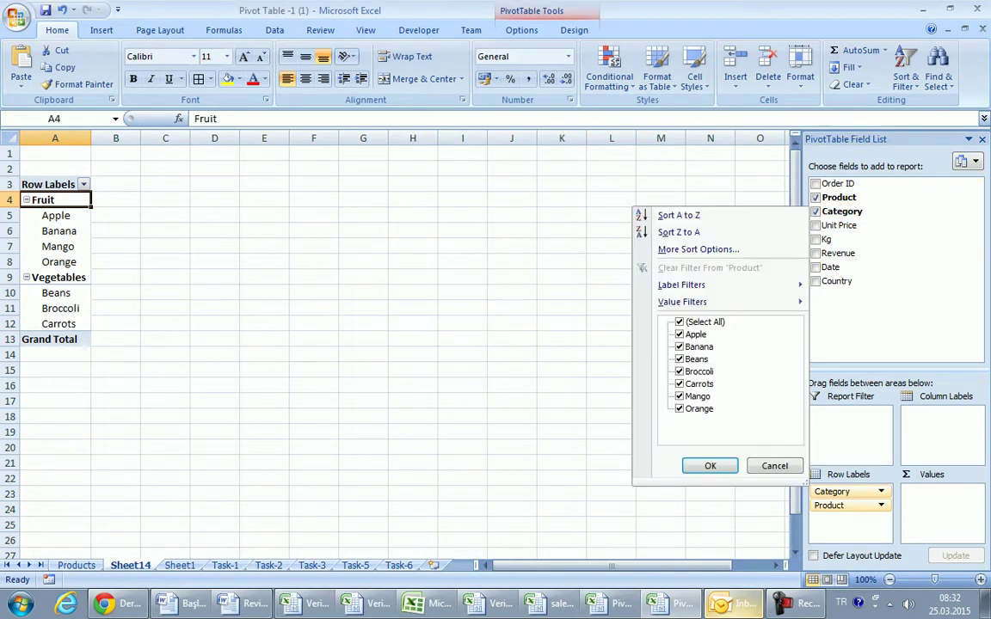
mouse_move(688, 302)
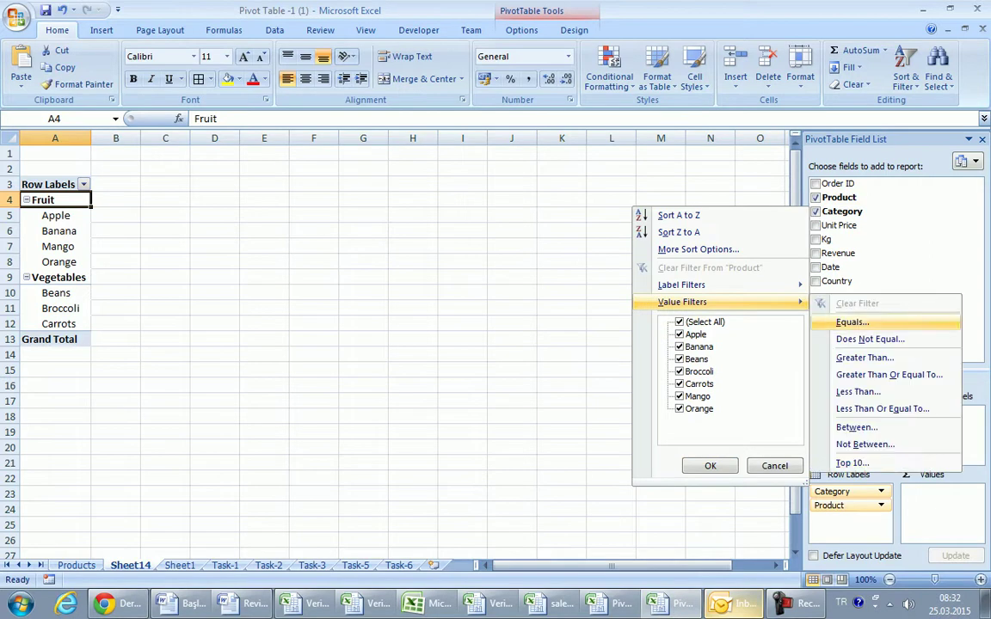
left_click(852, 462)
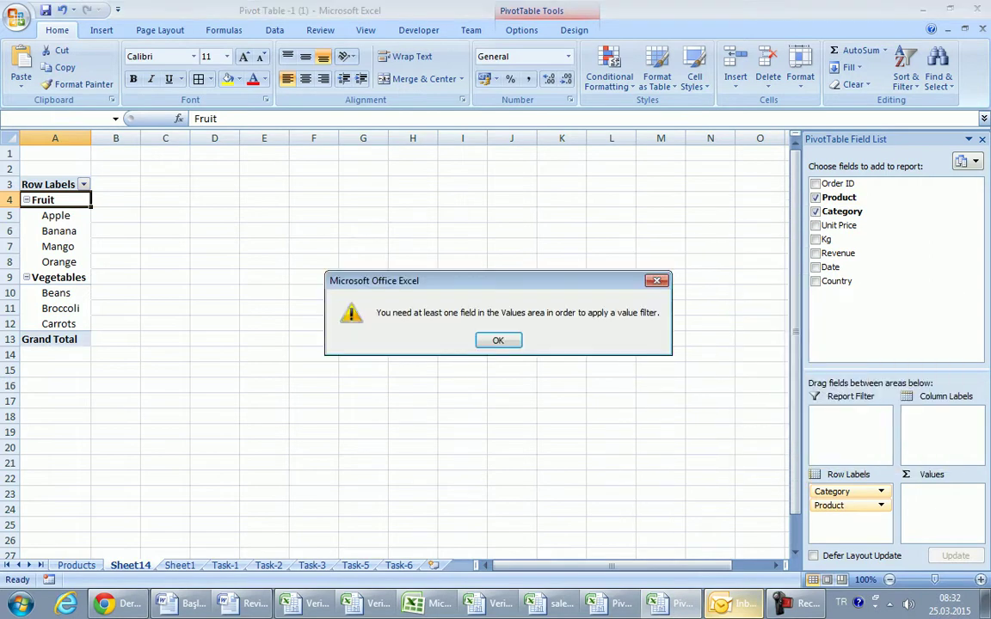
left_click(498, 341)
left_click_drag(59, 231, 58, 324)
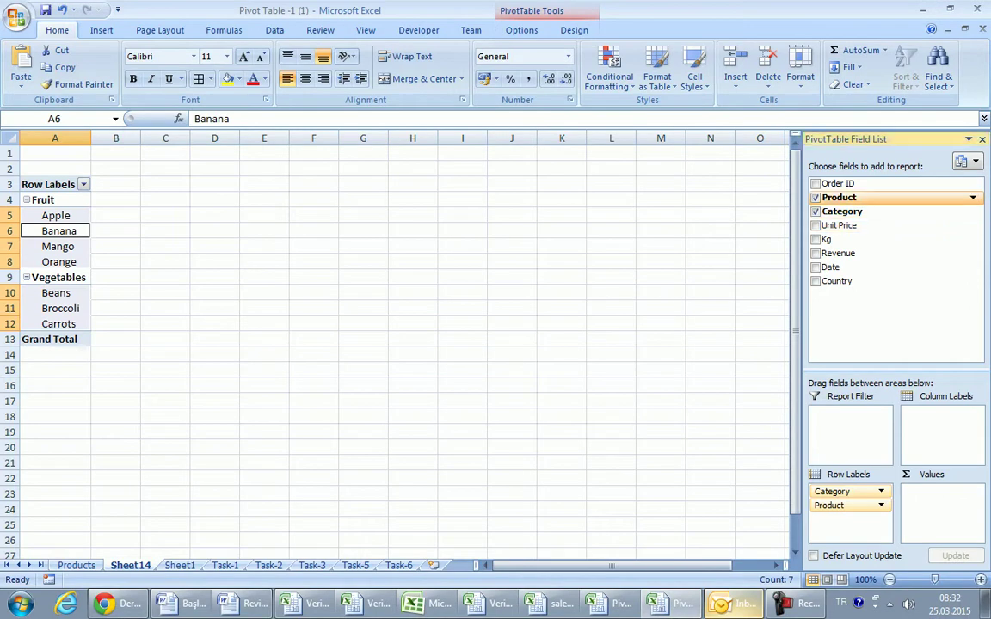
left_click(973, 197)
mouse_move(688, 302)
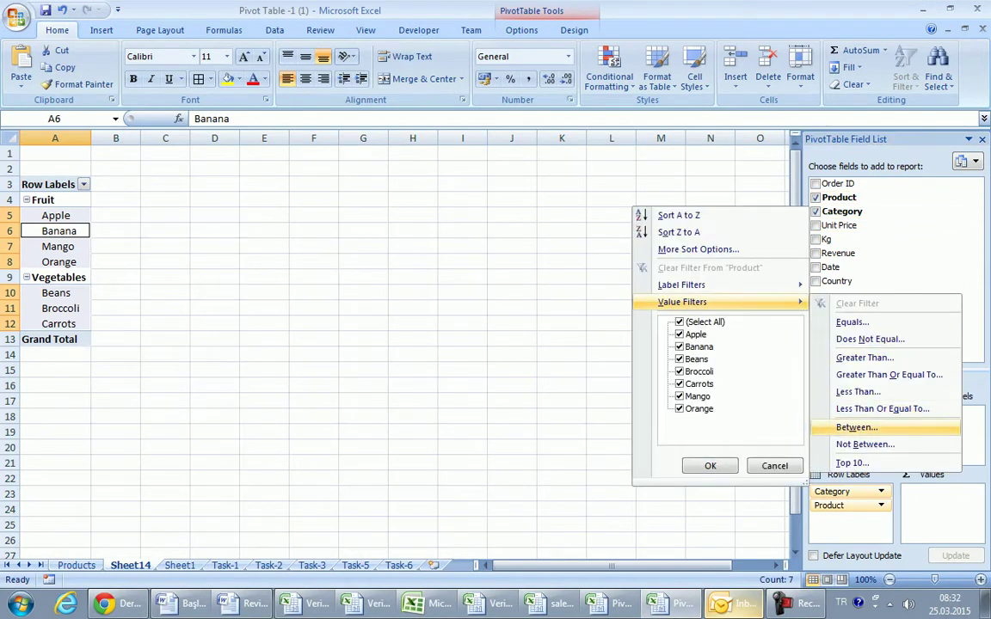
left_click(852, 463)
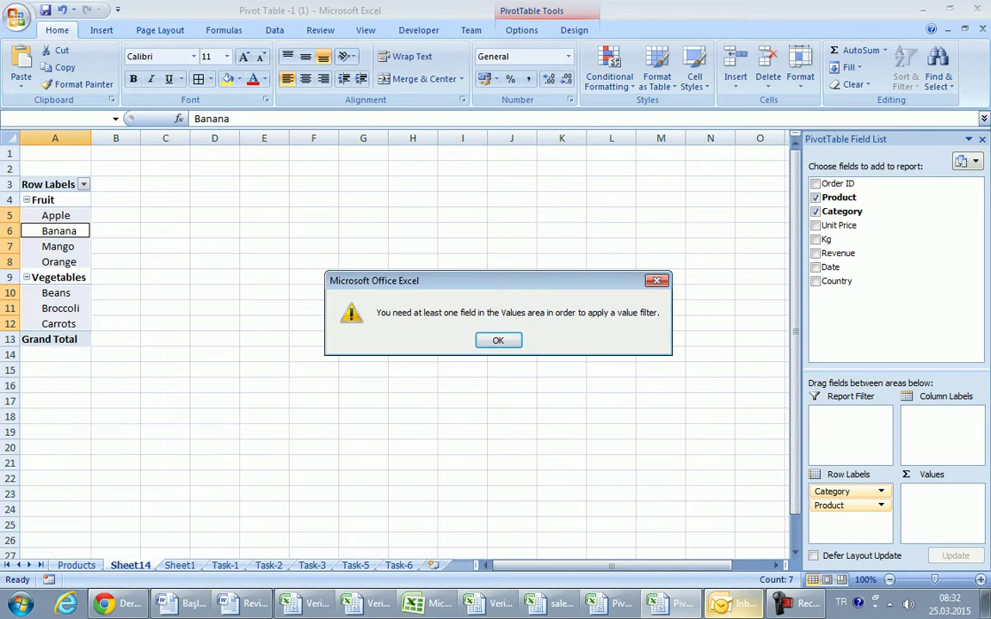
key("Return")
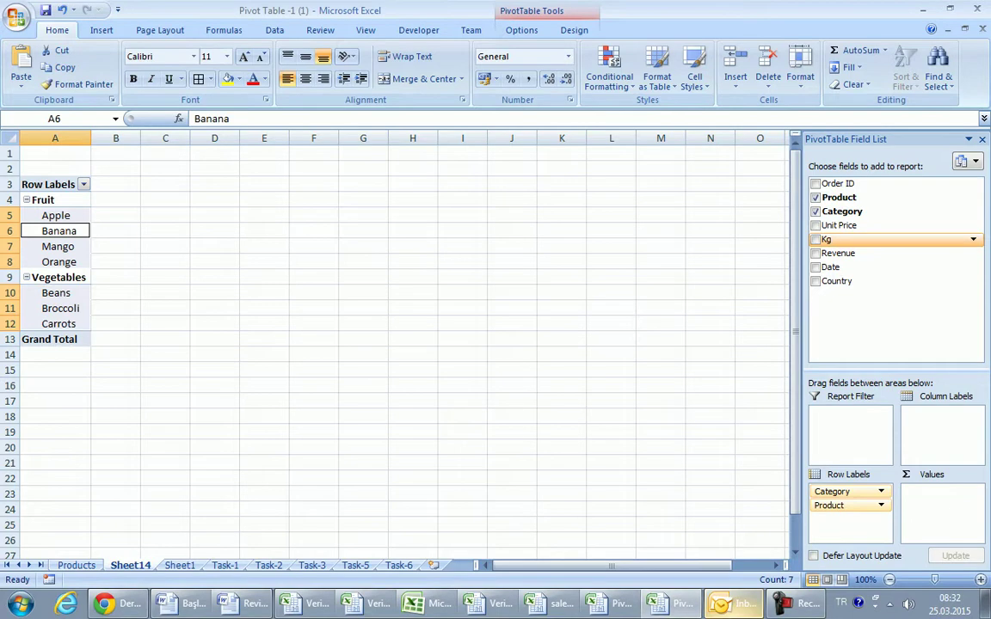
Step: Add summed Revenue and apply a top-value filter of 2, leaving Banana and Broccoli
left_click(815, 253)
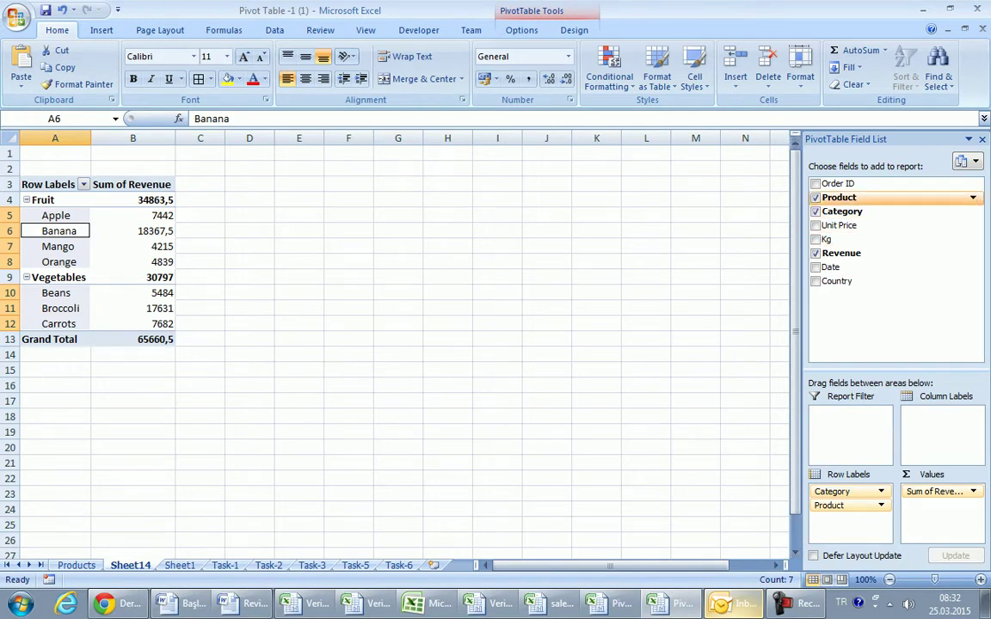
left_click(973, 197)
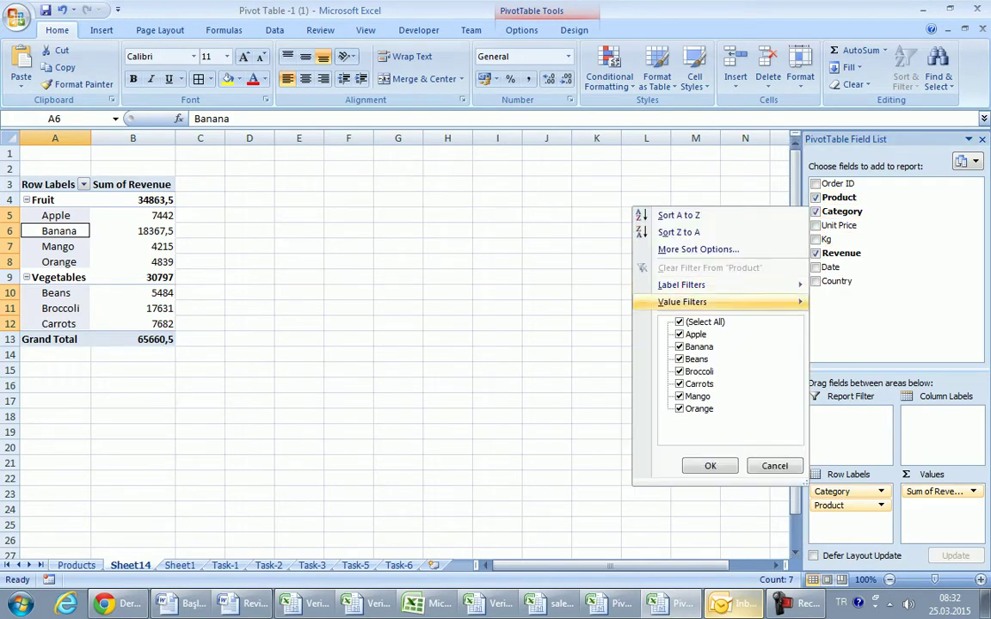
mouse_move(688, 284)
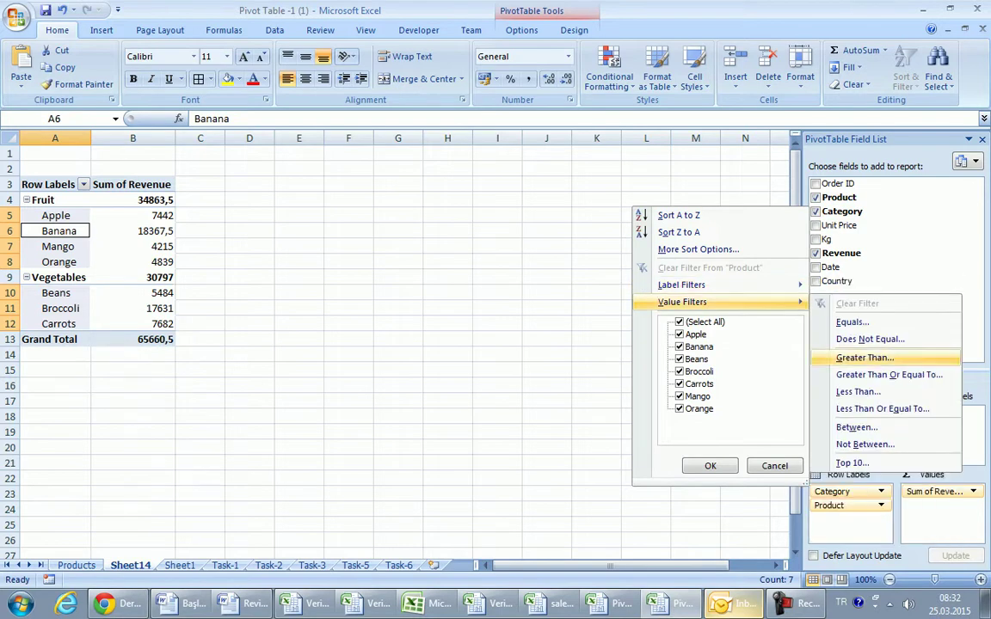
left_click(852, 462)
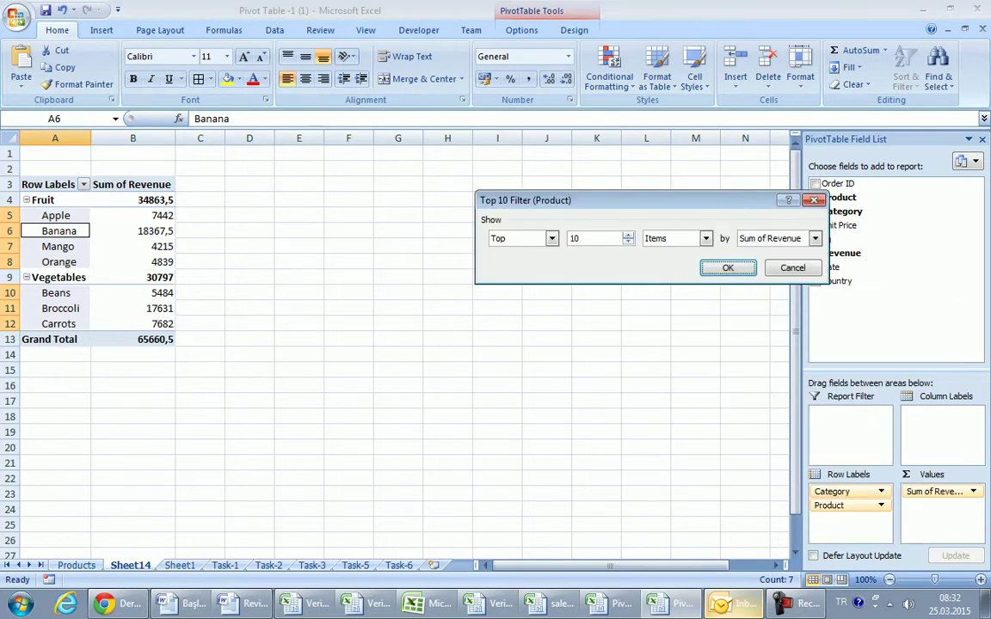
type("2")
key("Return")
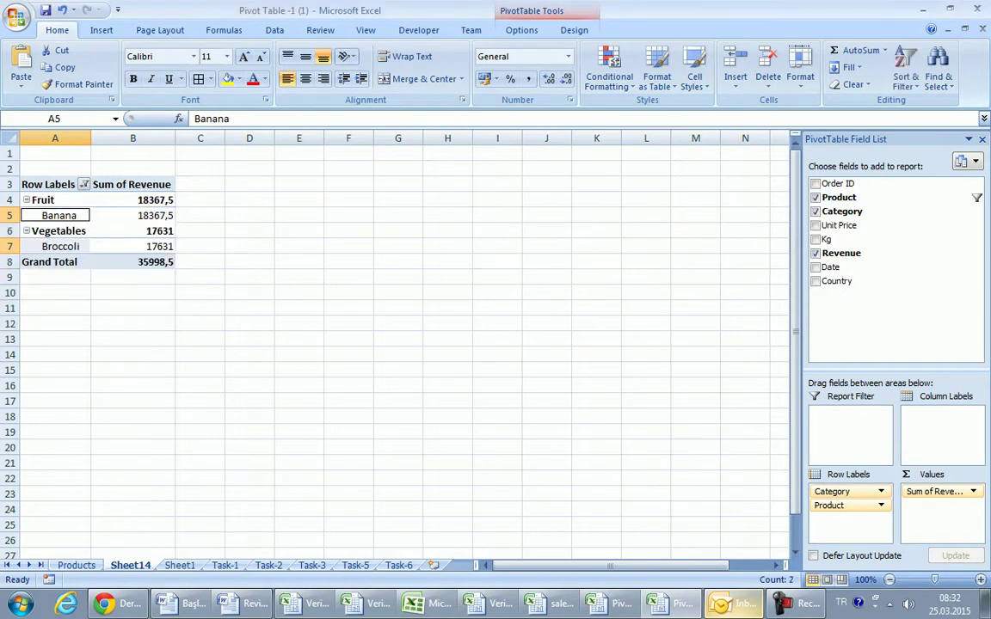
left_click(199, 308)
left_click_drag(199, 215, 298, 215)
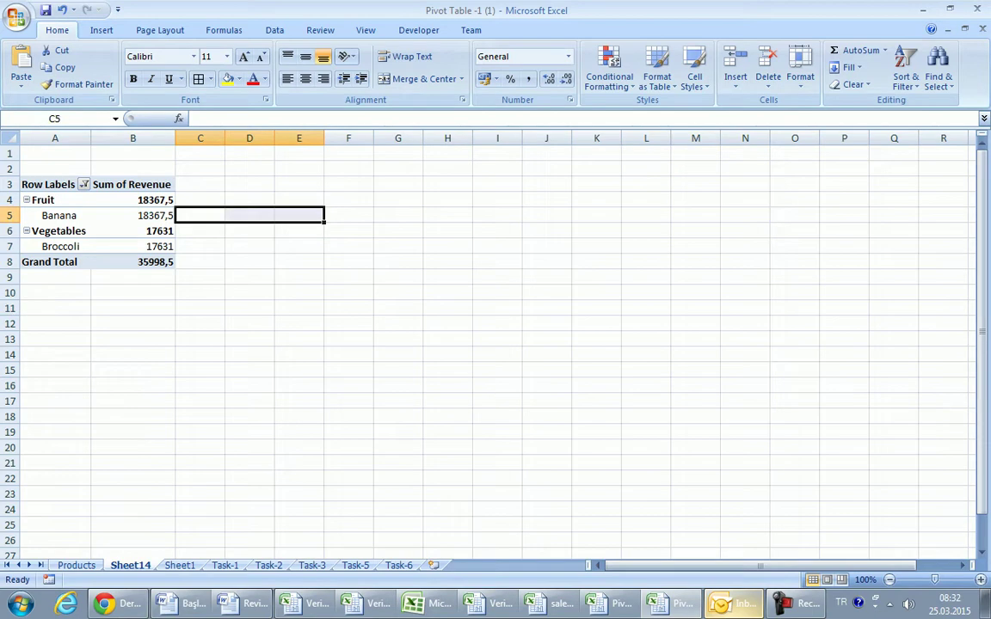
Step: Draw a thin right block arrow beside the Banana row
left_click(102, 30)
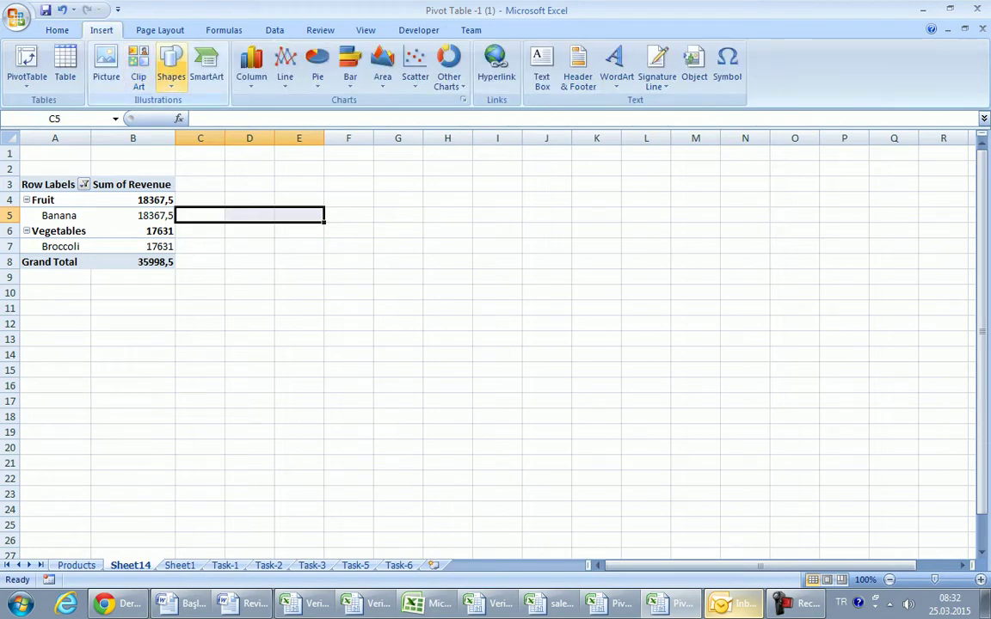
left_click(171, 67)
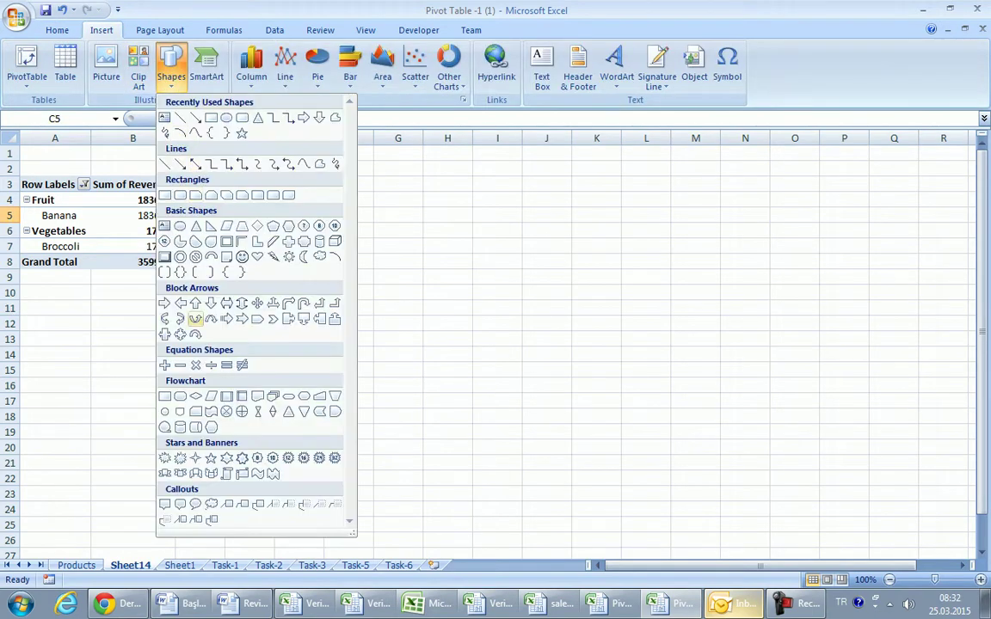
left_click(164, 303)
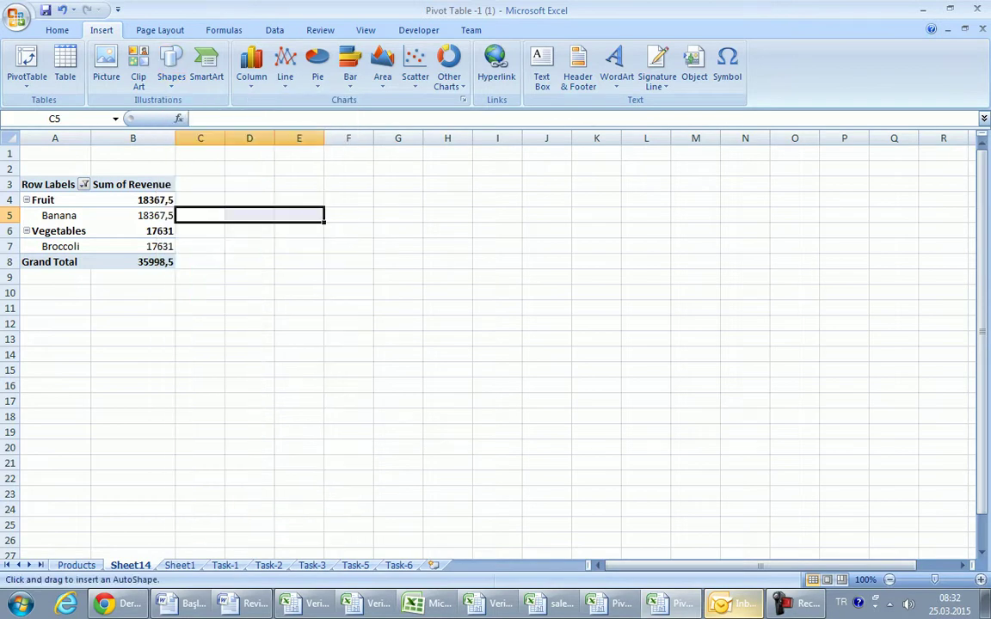
left_click_drag(211, 214, 292, 254)
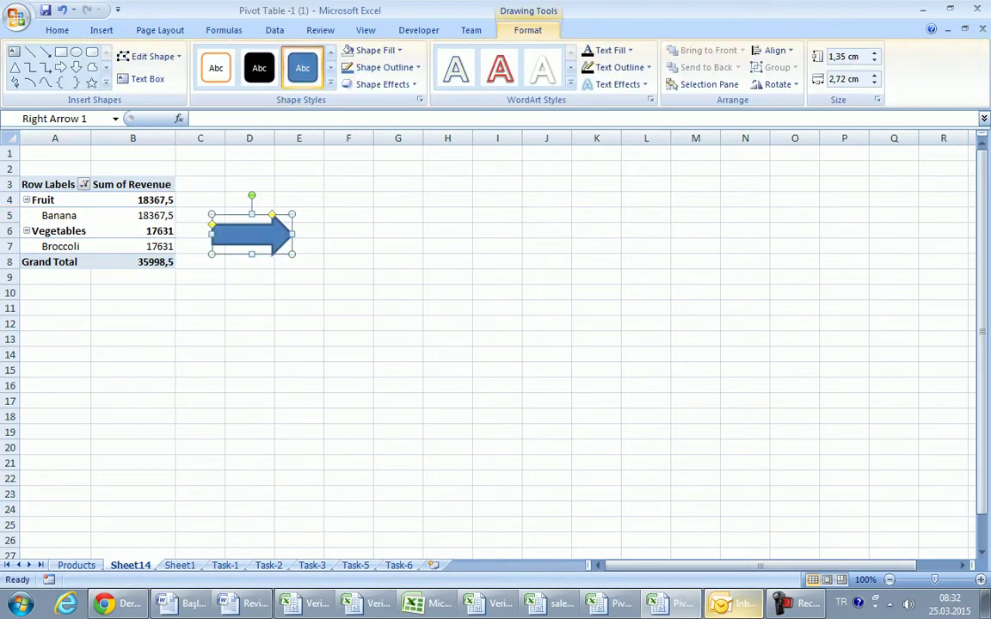
mouse_move(251, 254)
left_mouse_down()
mouse_move(252, 234)
mouse_move(228, 216)
left_mouse_up()
Step: Merge E5:I5 labelled 'Best Fruit' and duplicate the arrow beside Broccoli
left_click_drag(292, 215, 516, 215)
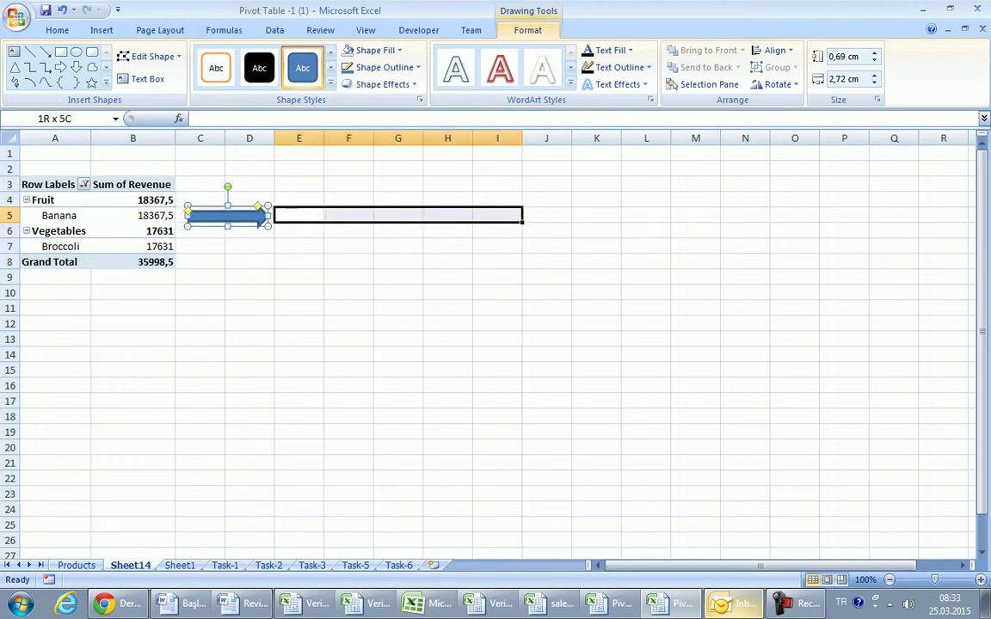
left_click(102, 30)
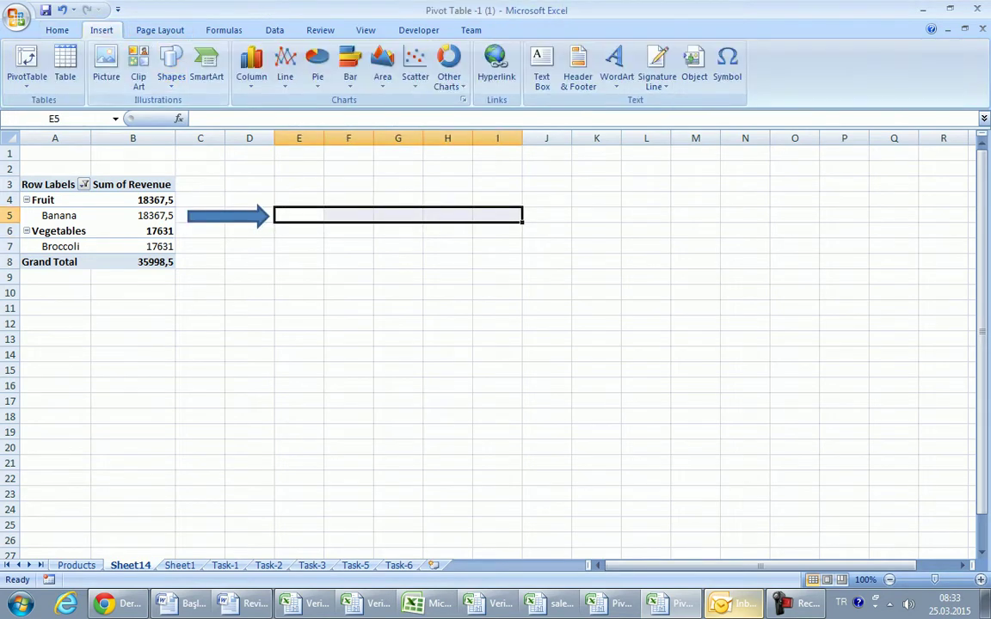
left_click(57, 30)
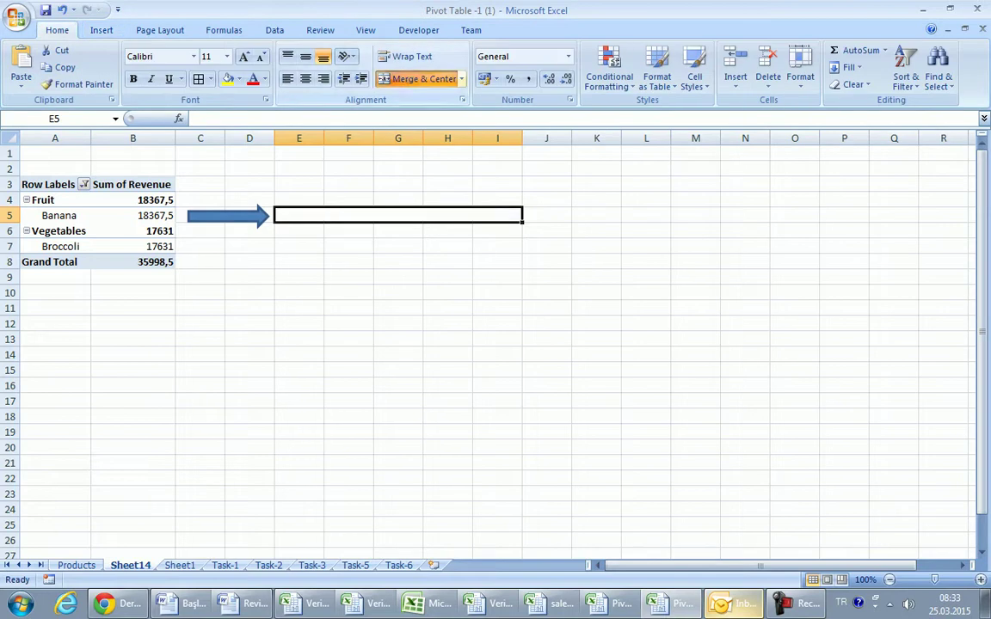
type("Best Fruit")
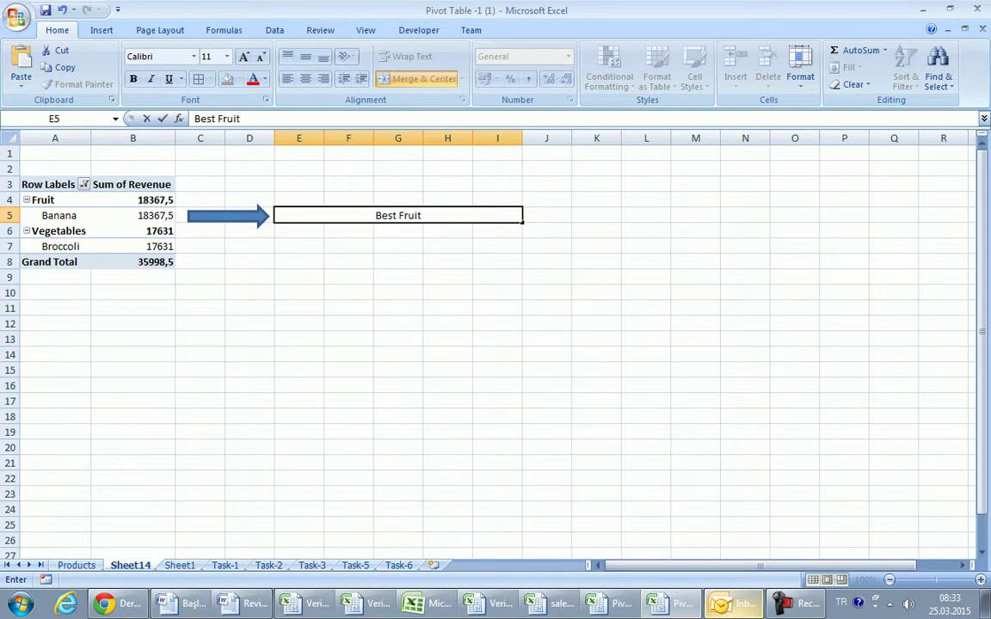
left_click(349, 261)
left_click(227, 216)
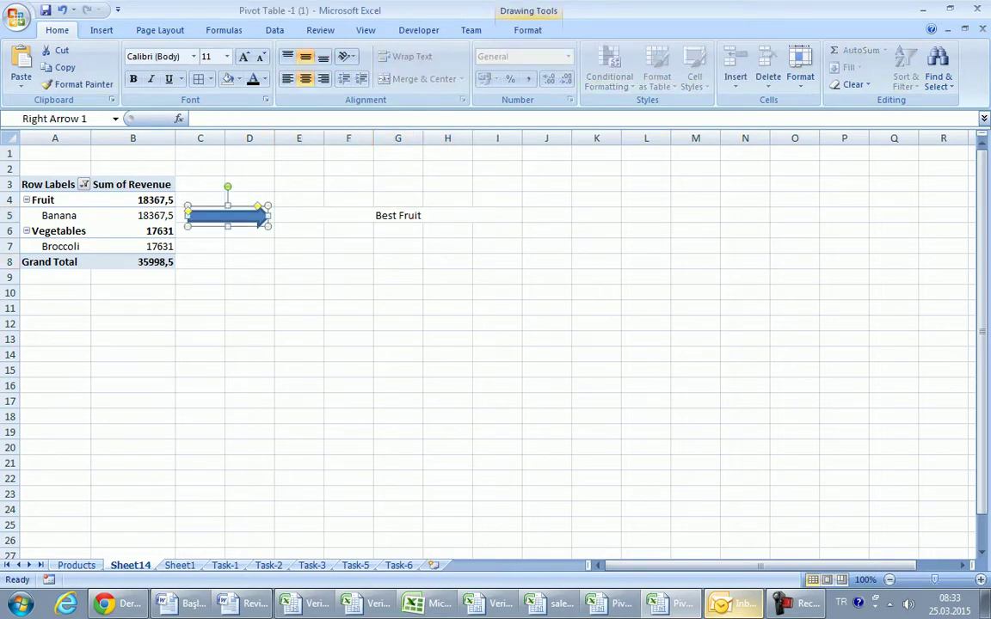
key("ctrl+d")
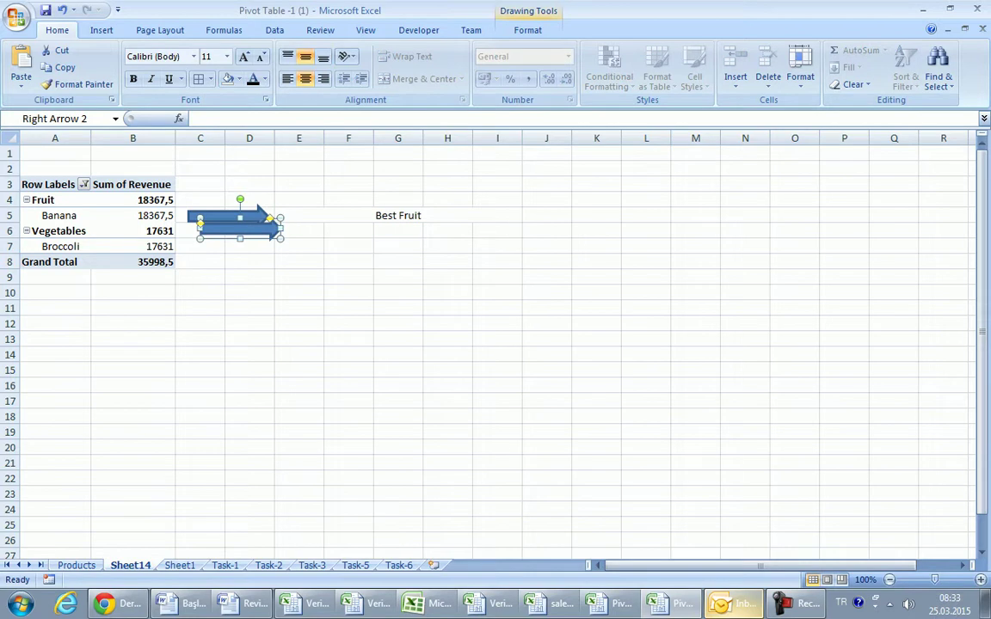
left_click_drag(240, 223, 229, 246)
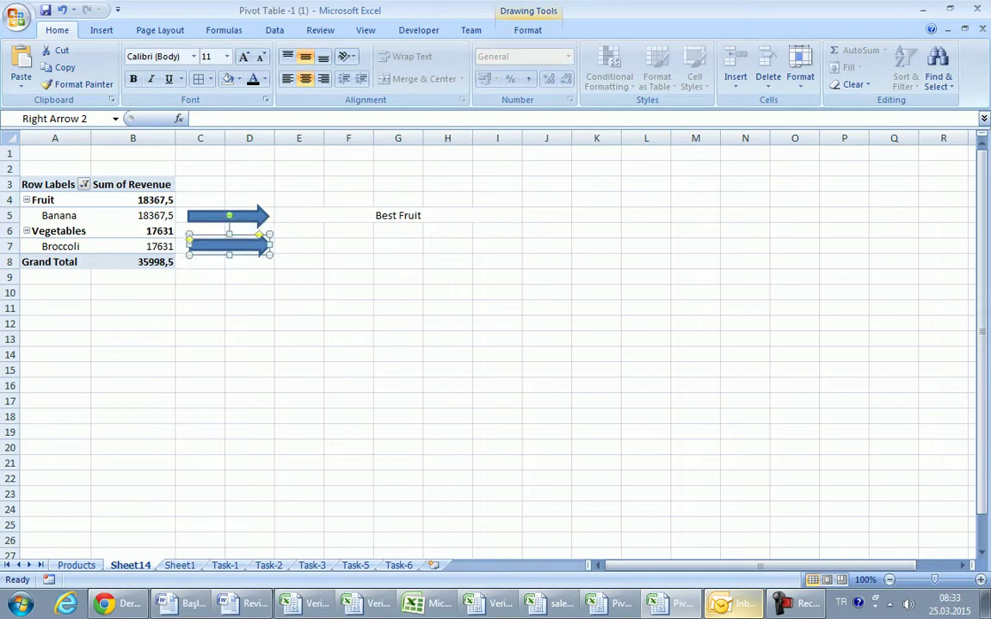
left_click_drag(293, 246, 504, 246)
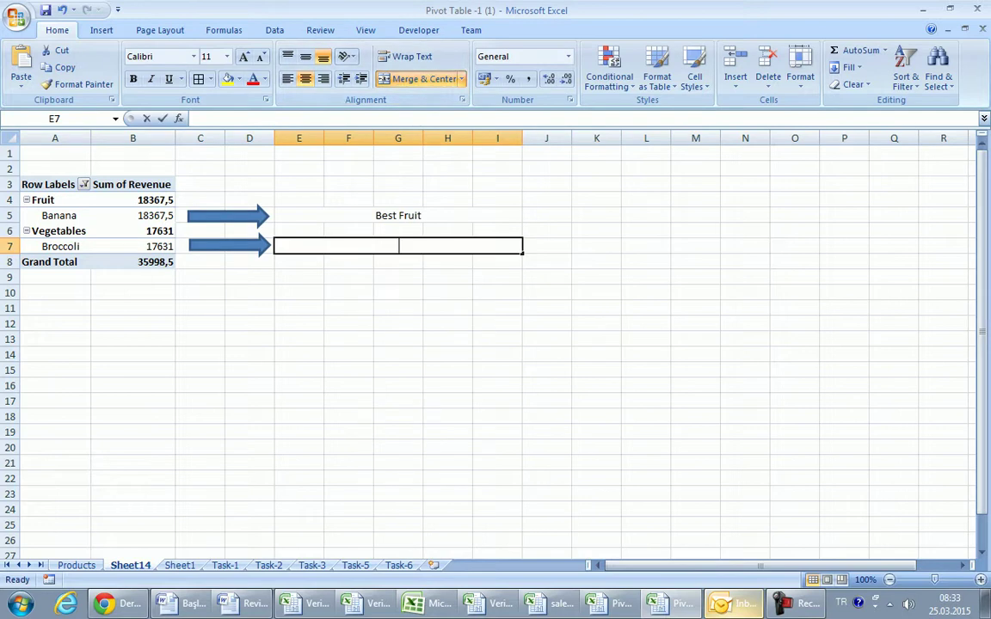
Step: Enter the Best Vegetable label and box-border both the Best Fruit and Best Vegetable labels
type("Best Vegetable")
left_click(398, 308)
left_click(397, 215)
left_click(198, 79)
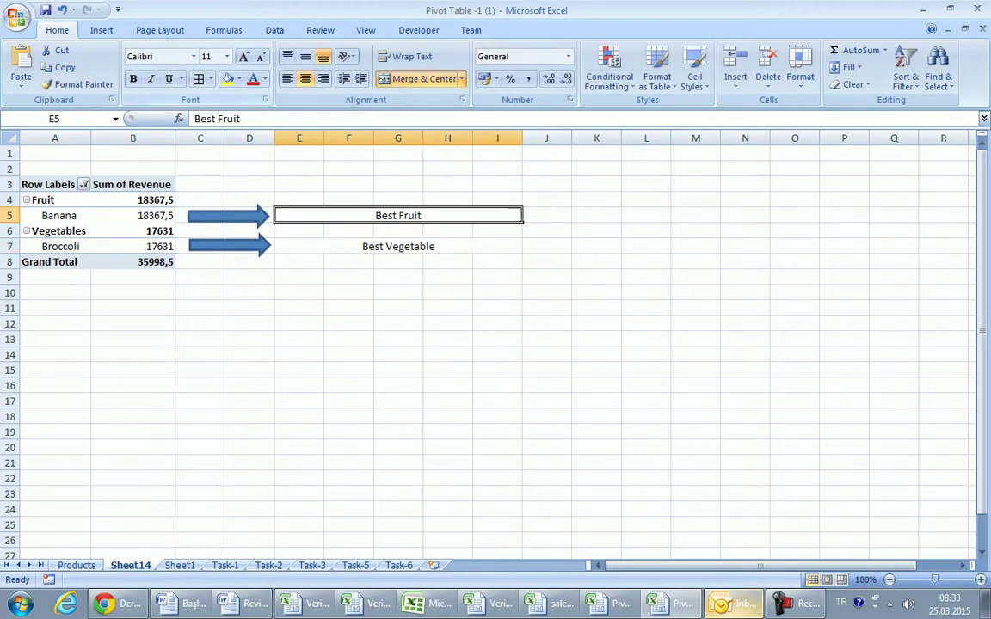
left_click(398, 246)
left_click(198, 78)
Step: Add the title Task-7 across cells A2:B2
left_click_drag(55, 168, 132, 169)
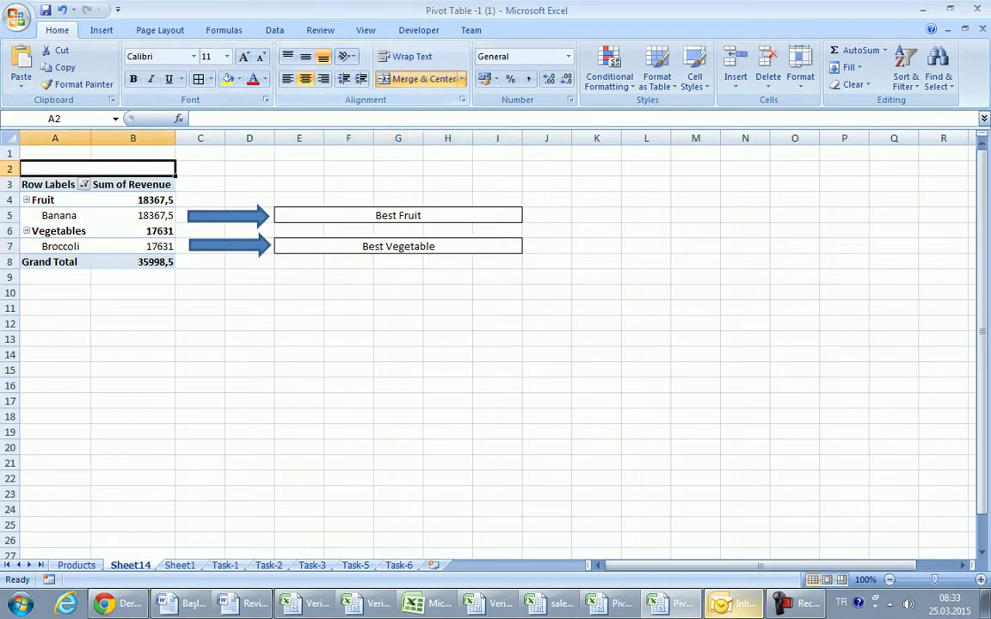
type("Task-7")
left_click(133, 308)
left_click(97, 169)
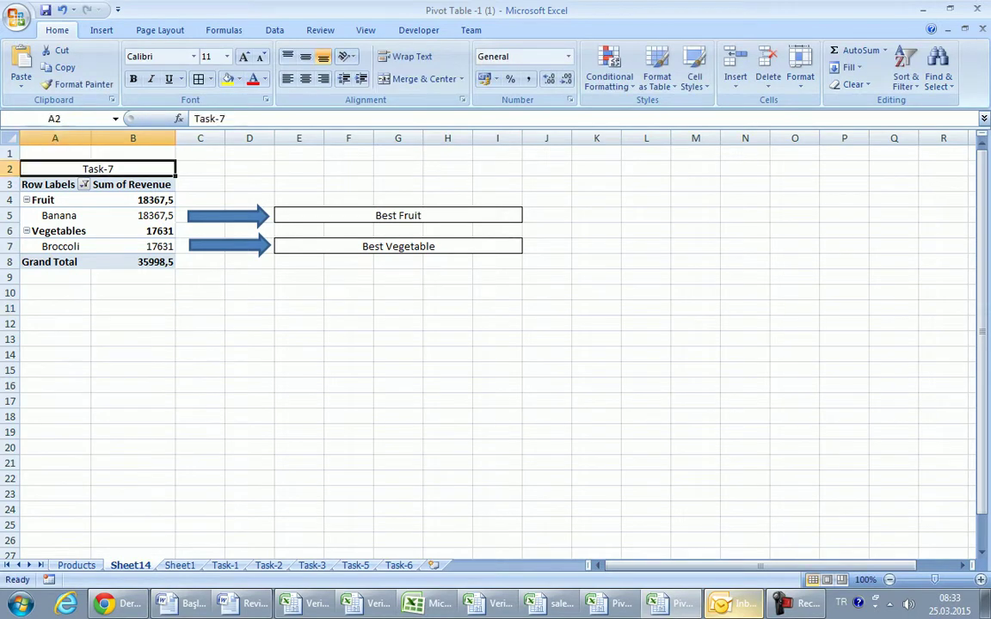
left_click(200, 339)
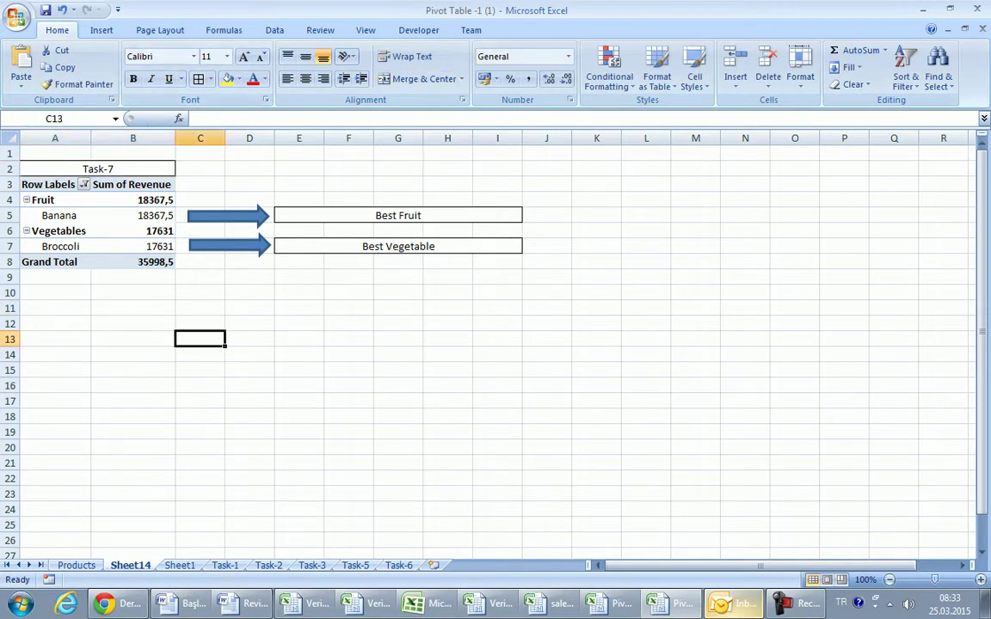
Step: Move the pivot sheet after Task-6 and rename it Task-7
left_click(76, 565)
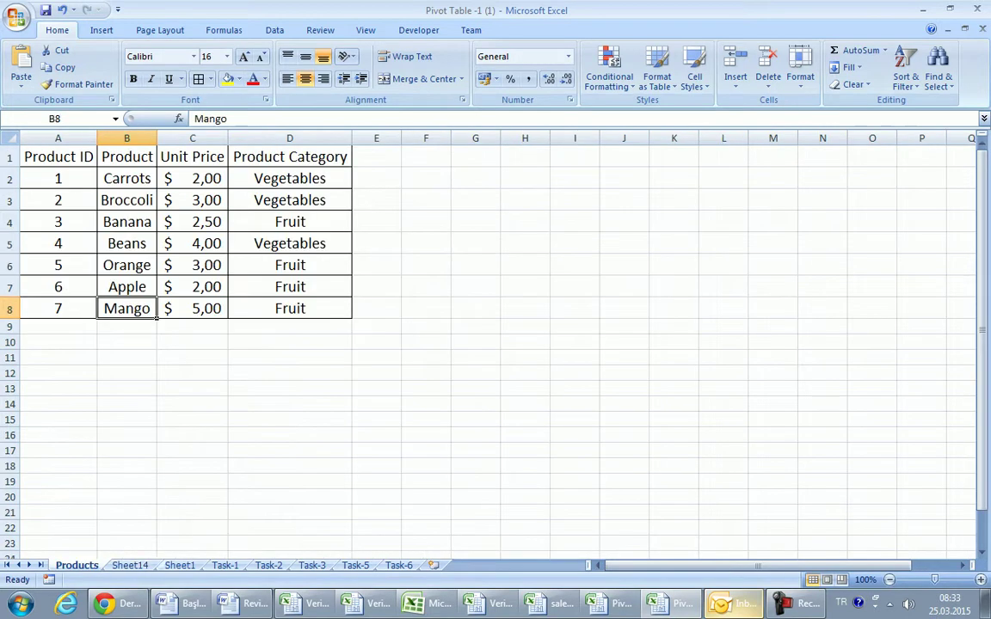
key("ctrl+Page_Down")
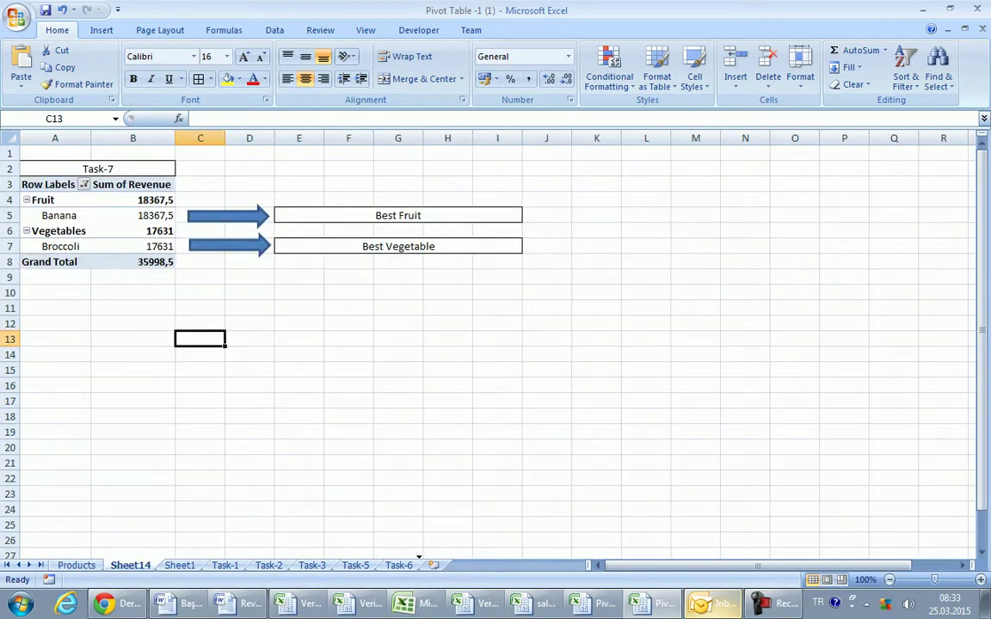
left_click_drag(130, 566, 419, 565)
double_click(399, 566)
type("Task-7")
left_click(249, 494)
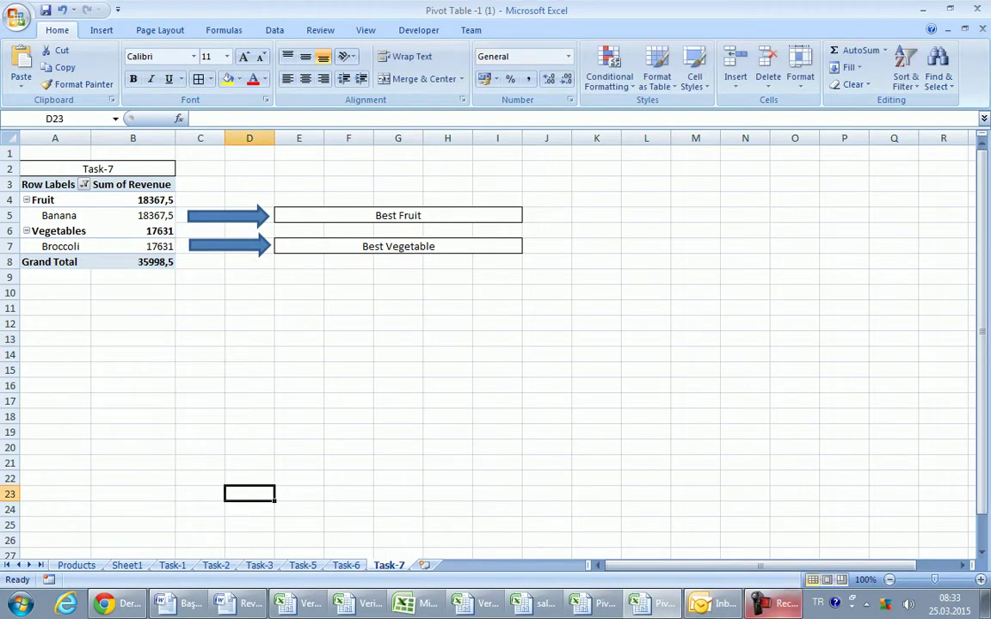